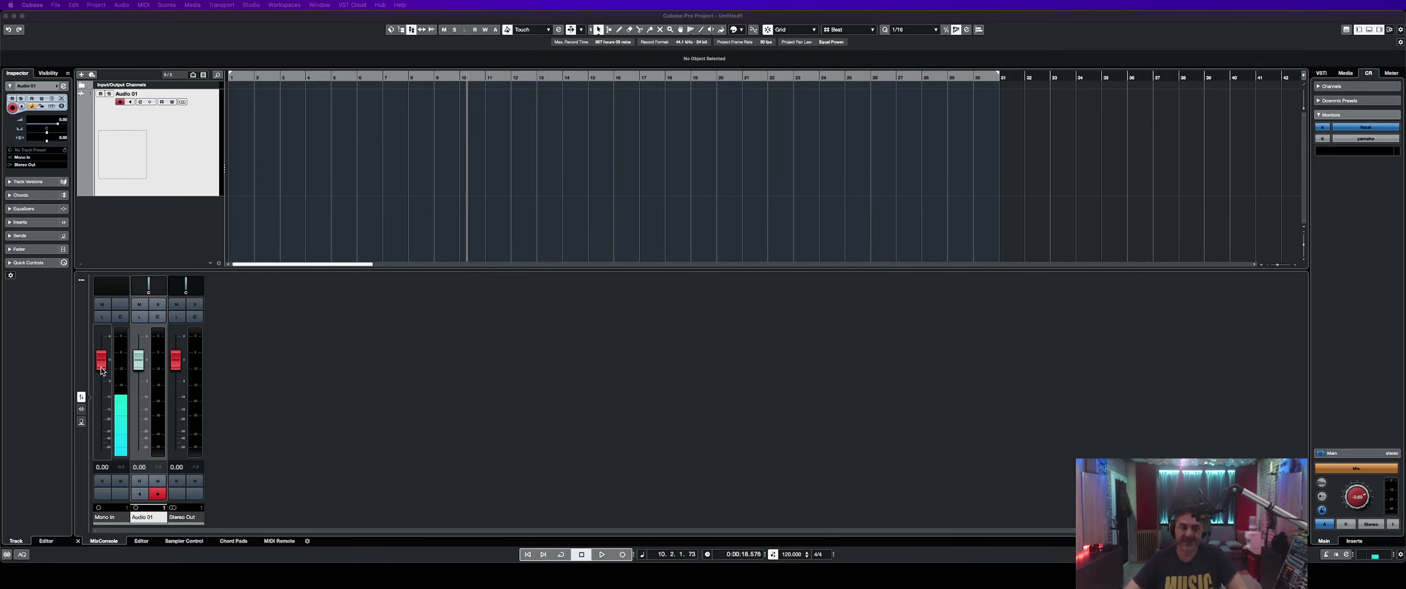
Raise the Mono In channel's fader to 6.02 dB and show the Audio Performance meter.
key("F12")
left_click_drag(101, 370, 101, 344)
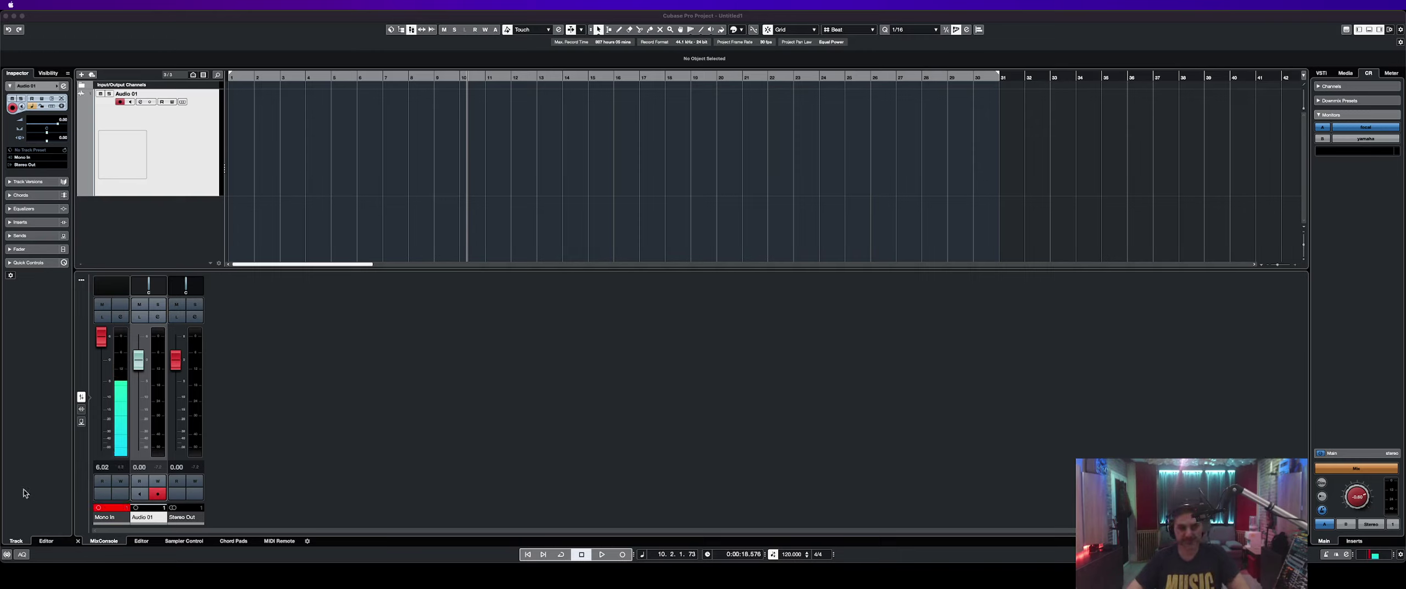
key("F12")
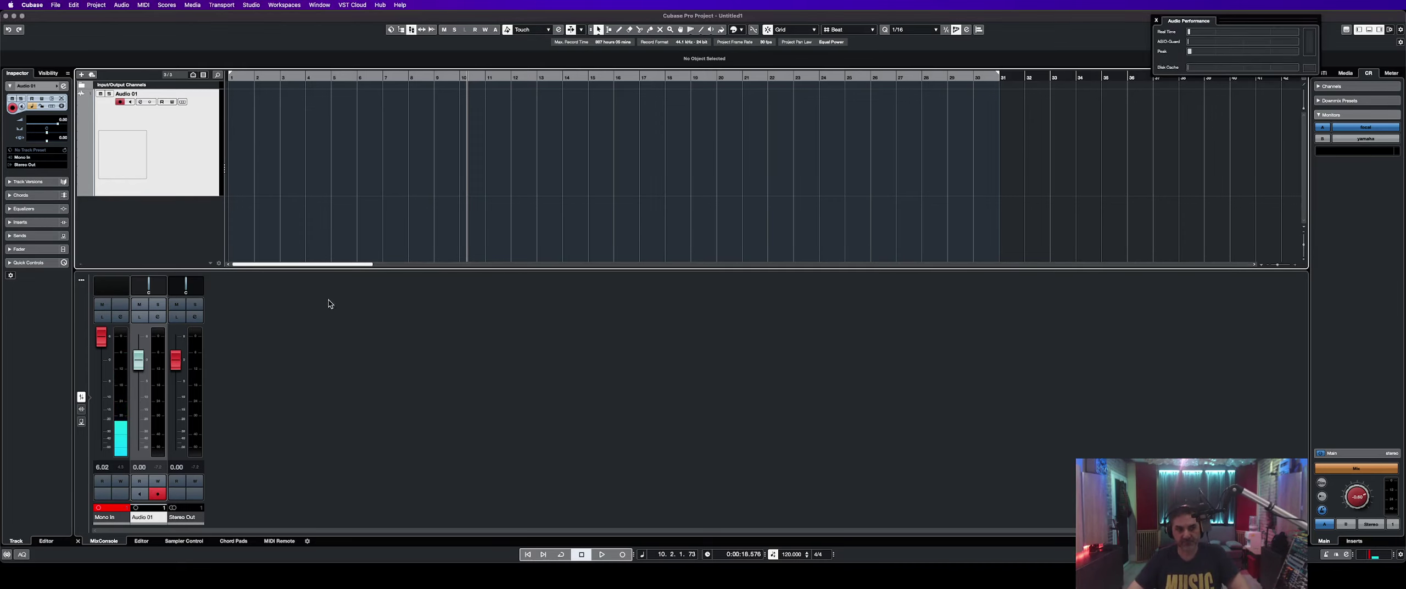
Record a vocal take on the Audio 01 track from the project start to just past bar 10.
left_click(527, 553)
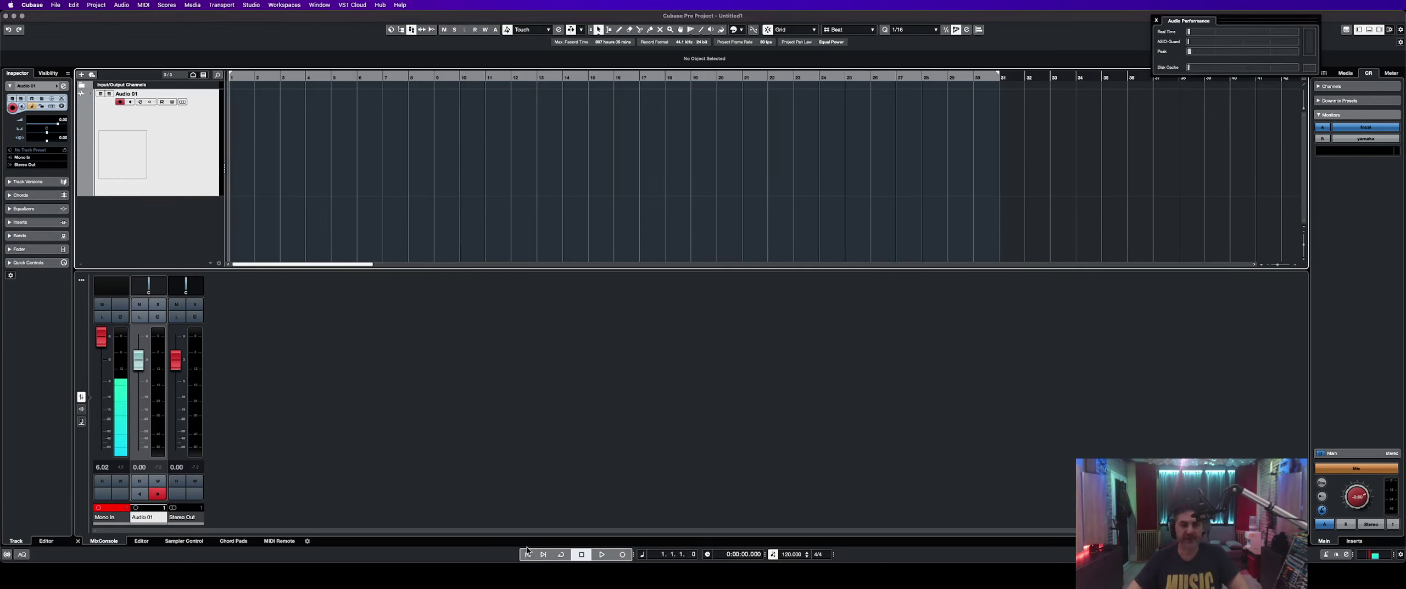
key("KP_Multiply")
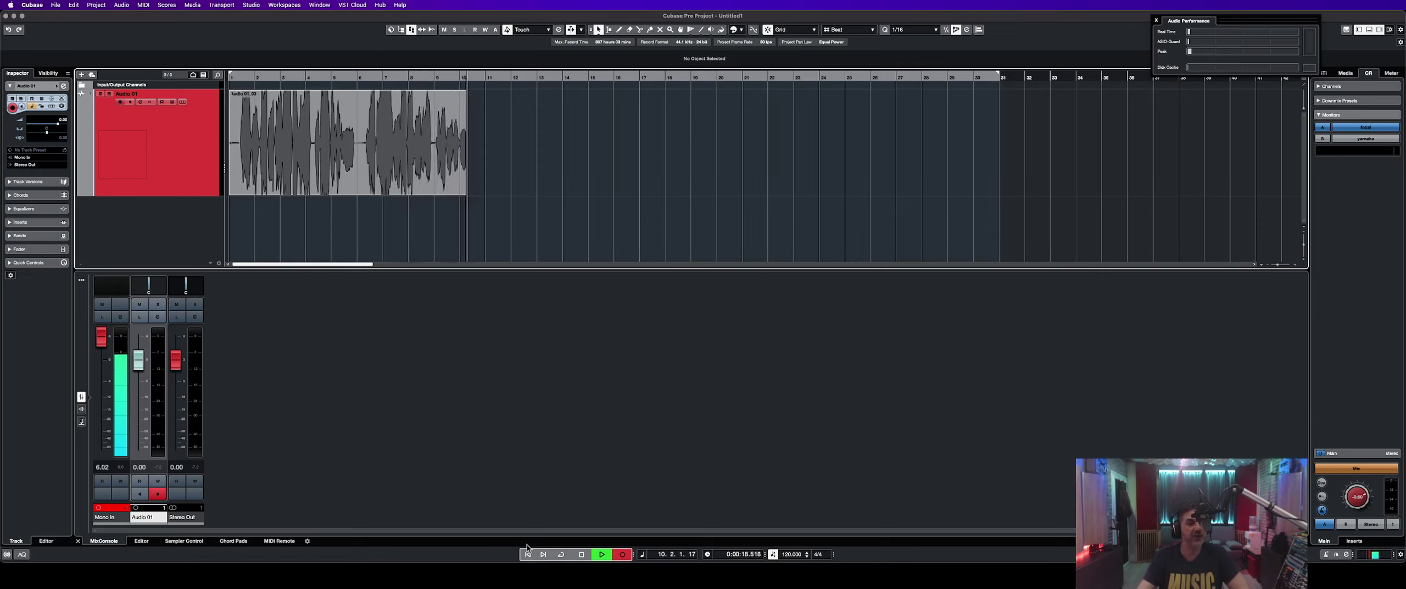
key("space")
Set the project's recording bit depth to 32 bit float.
key("shift+s")
left_click(680, 295)
left_click(758, 342)
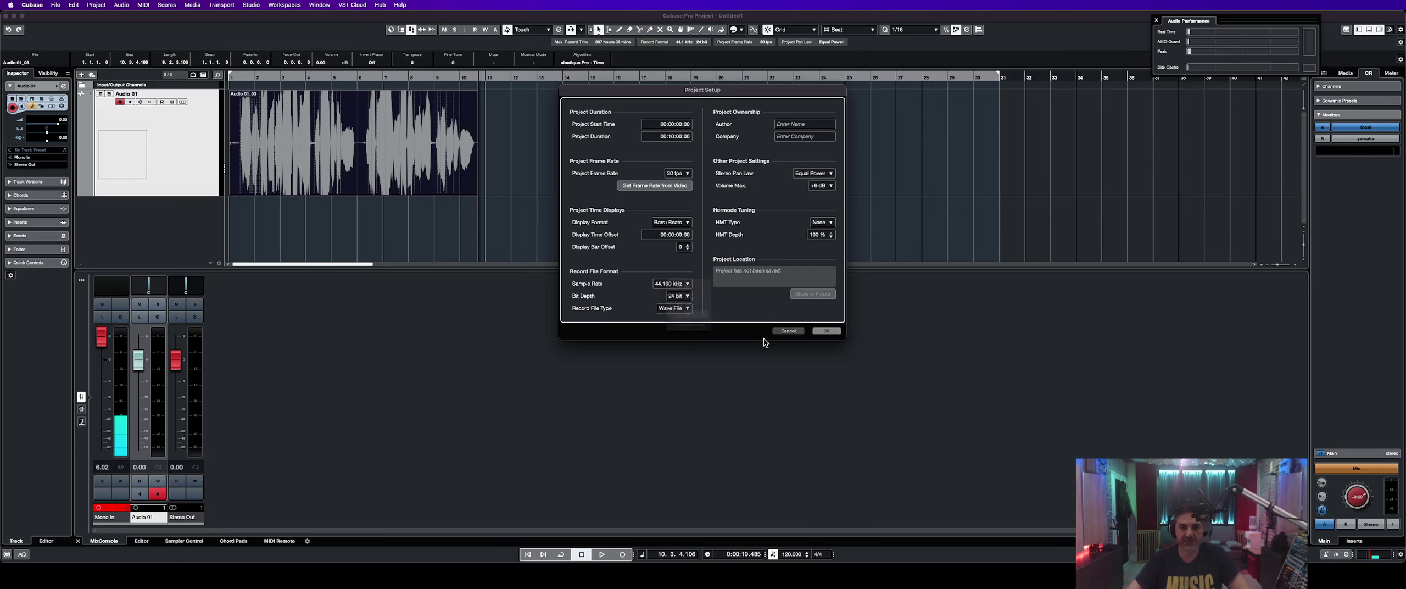
left_click(826, 332)
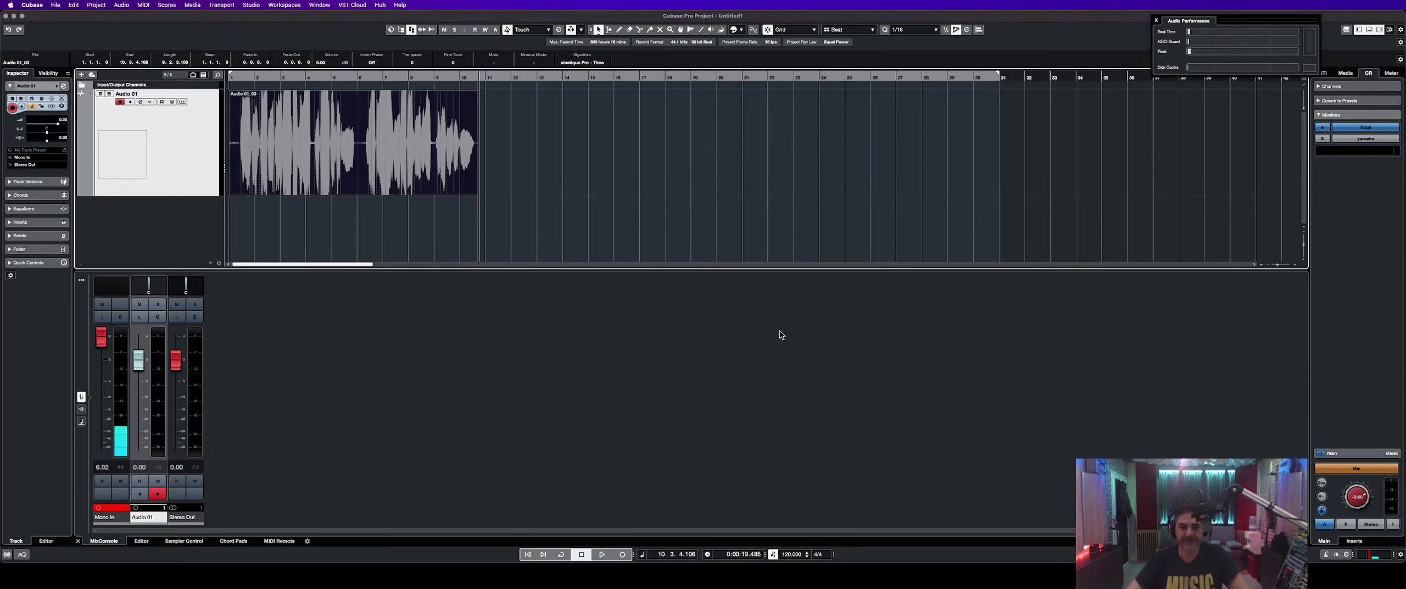
Record a second take on the Audio 01 track from bar 11 to about bar 21.
left_click(492, 227)
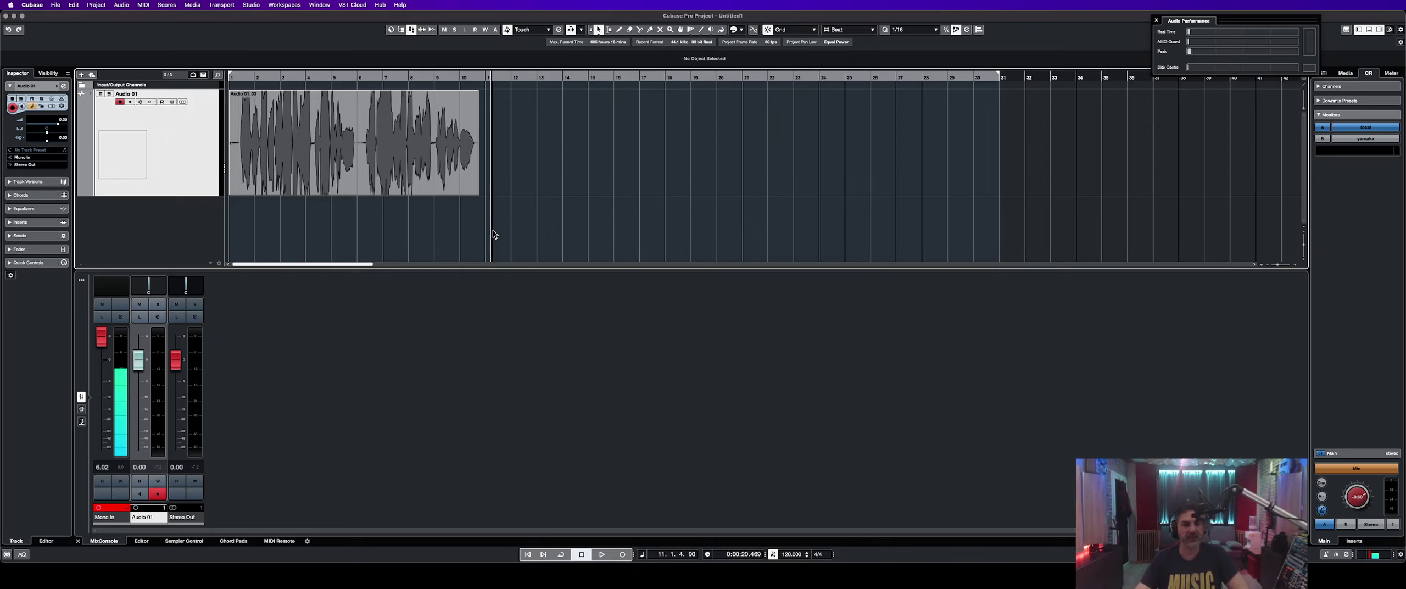
key("KP_Multiply")
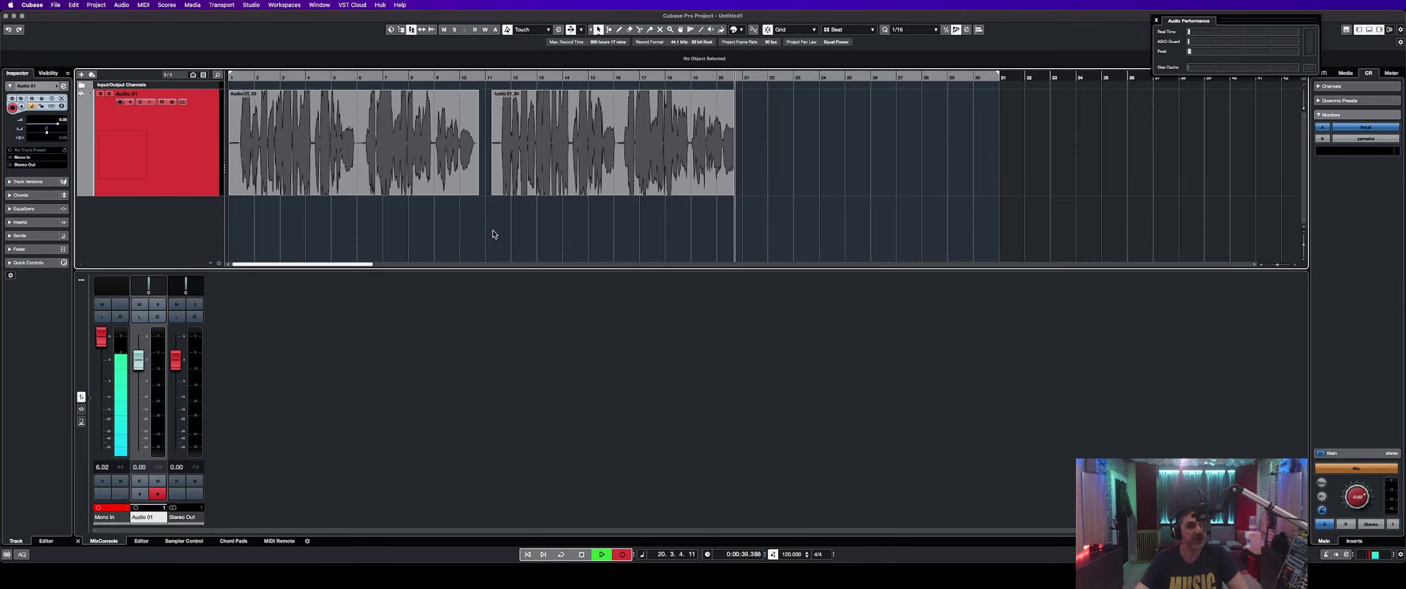
key("space")
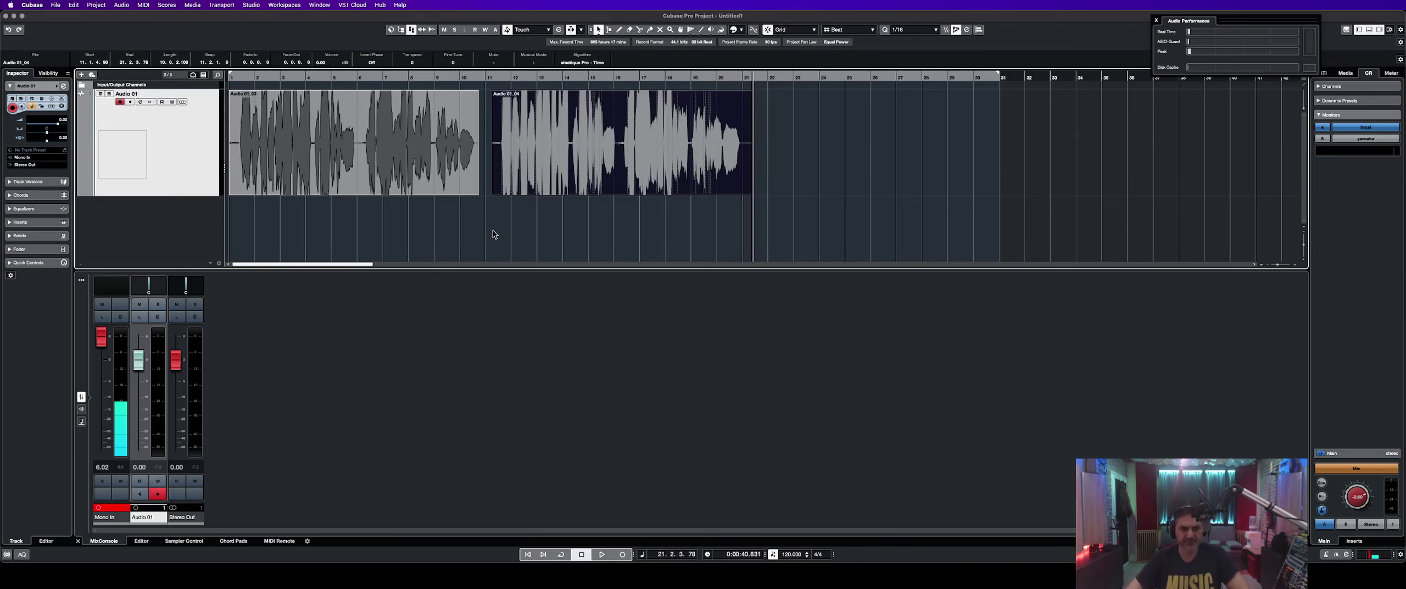
Colour the second recorded clip blue and the first one orange to tell the two takes apart.
left_click(476, 230)
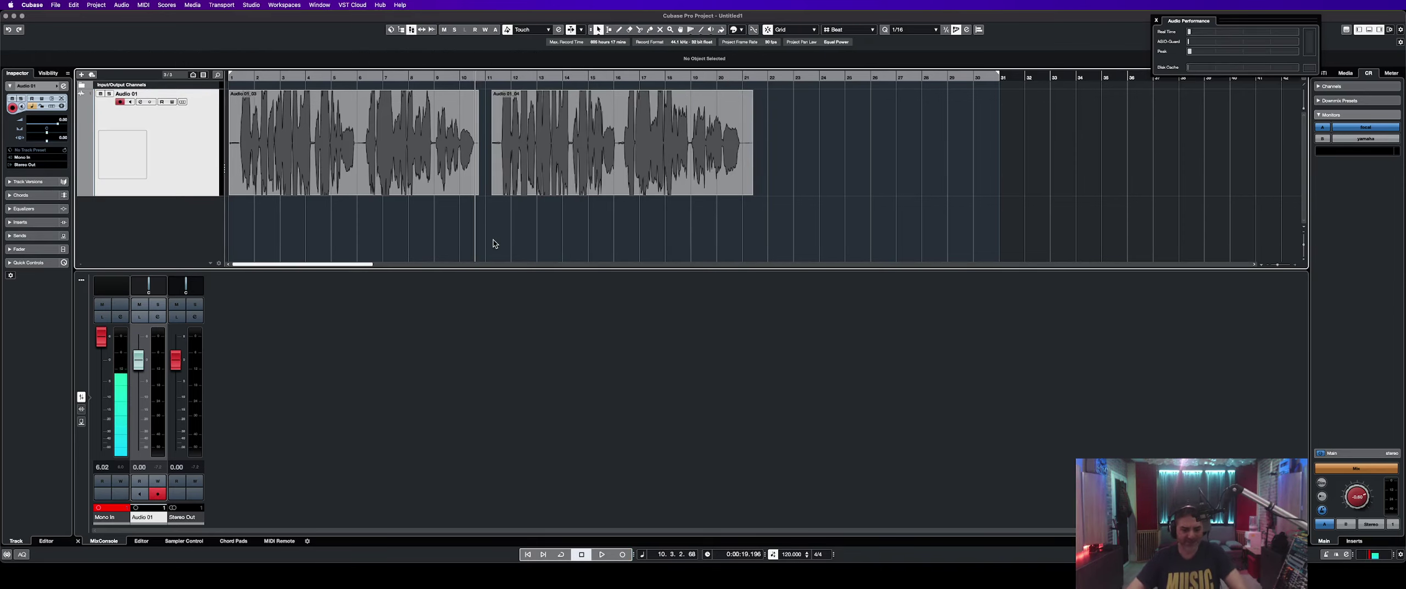
key("h")
key("h")
key("h")
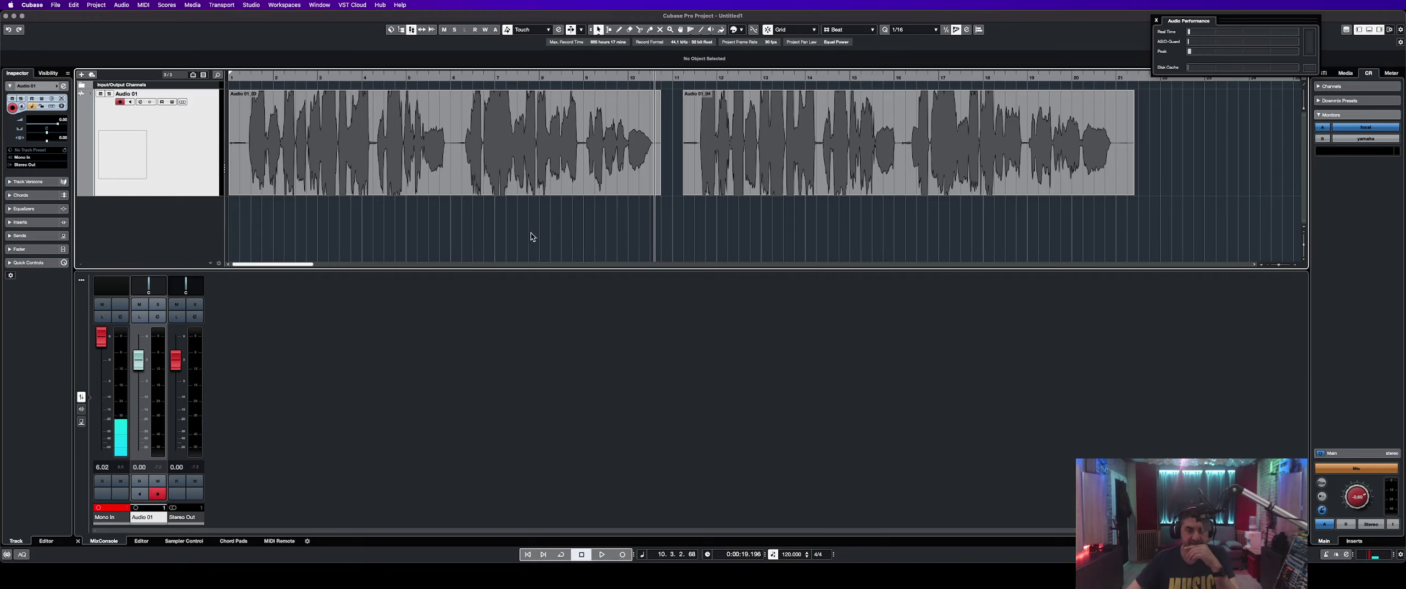
left_click(839, 155)
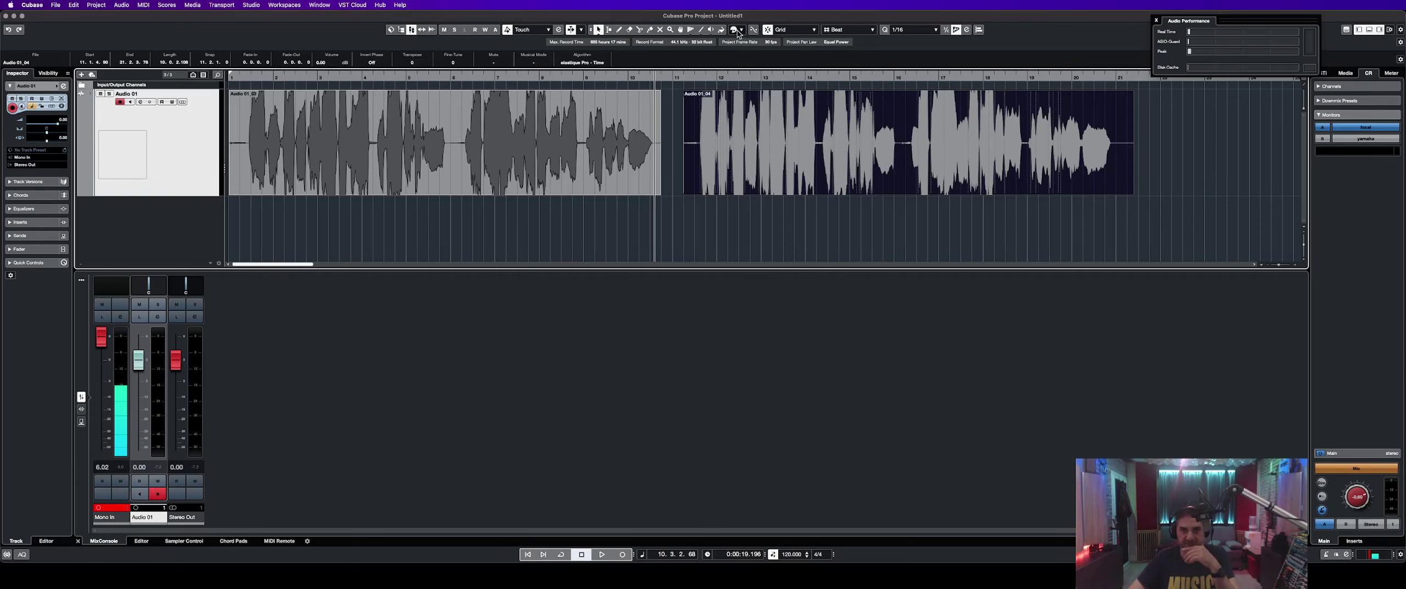
left_click(741, 29)
left_click(764, 66)
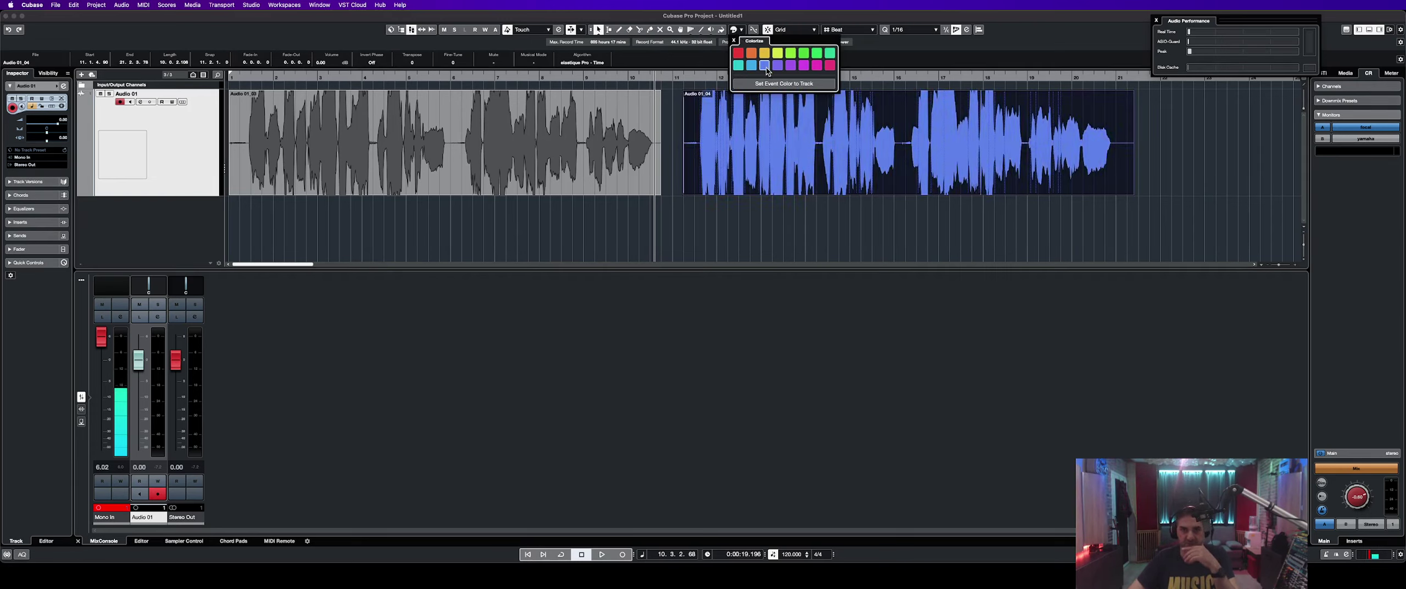
left_click(463, 144)
left_click(751, 53)
left_click(408, 225)
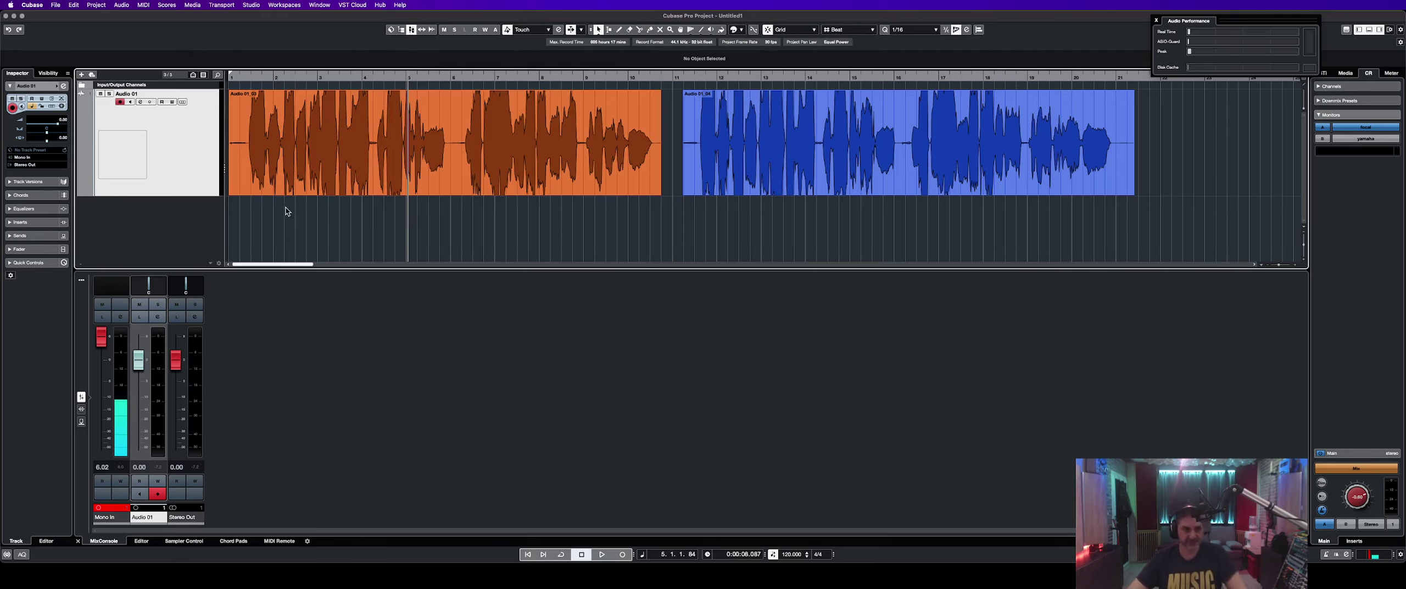
Play both takes from the beginning of the orange clip to the end of the blue clip.
left_click(244, 222)
key("space")
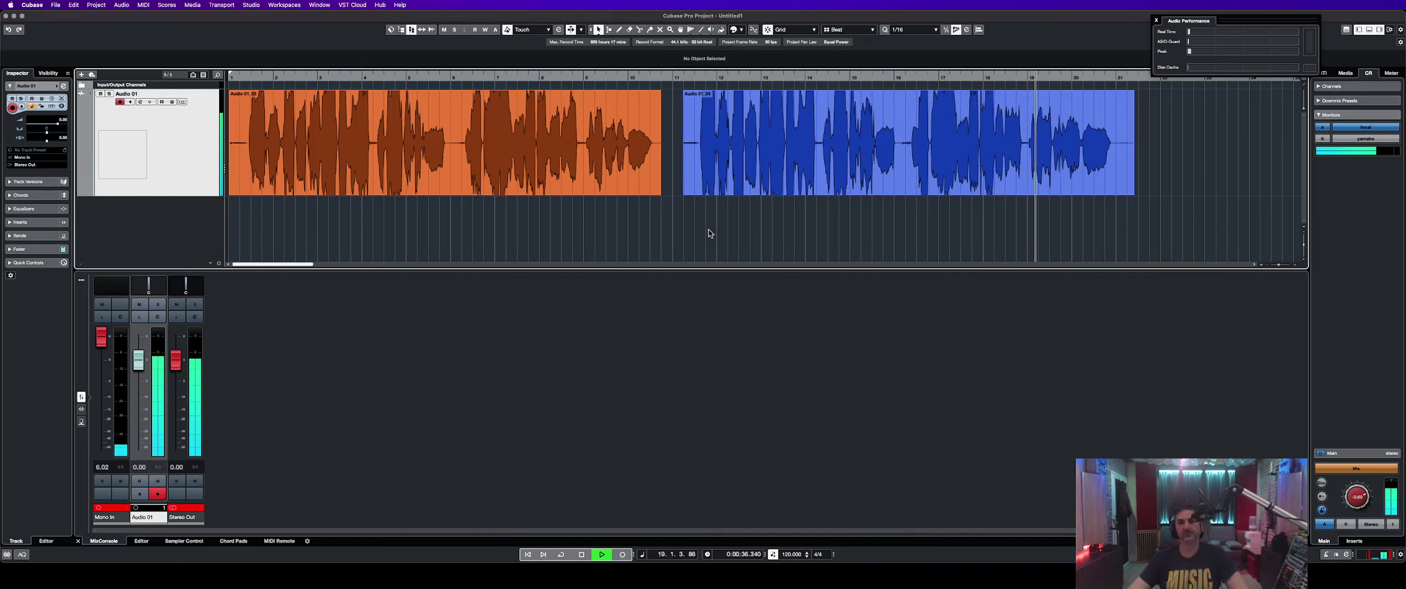
key("space")
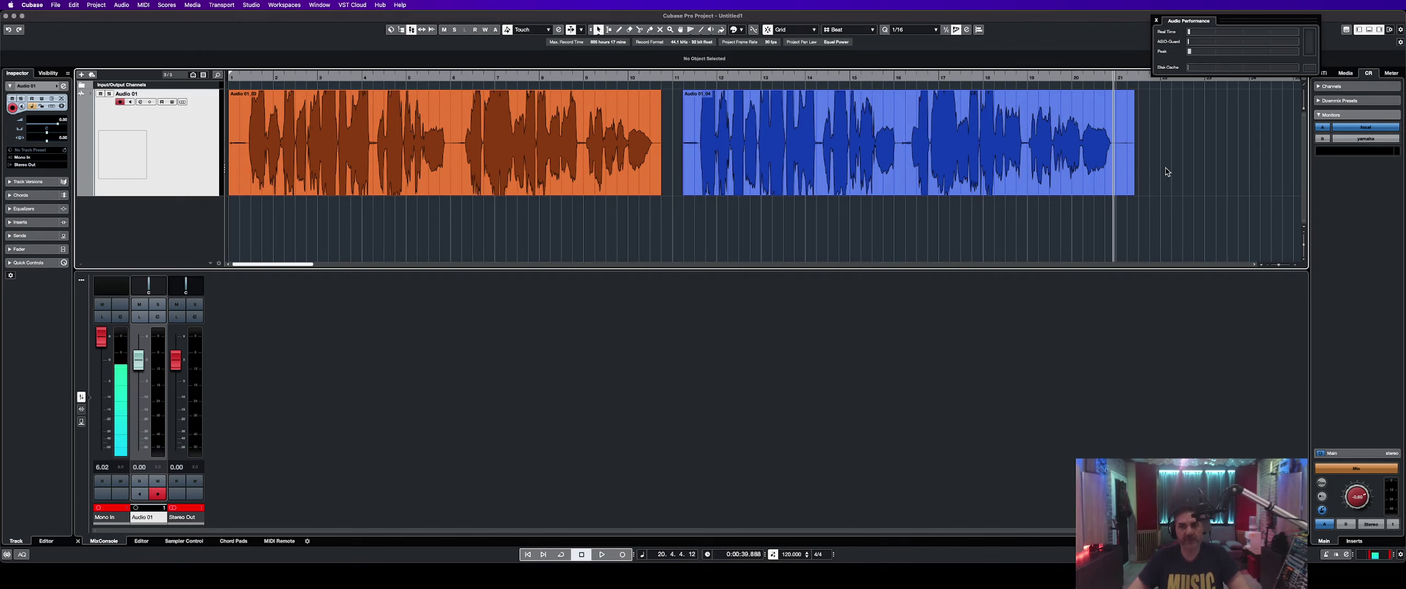
Lower the clip volume of both takes together and raise the Audio 01 track's volume to 5.34 dB.
left_click_drag(1003, 158, 220, 155)
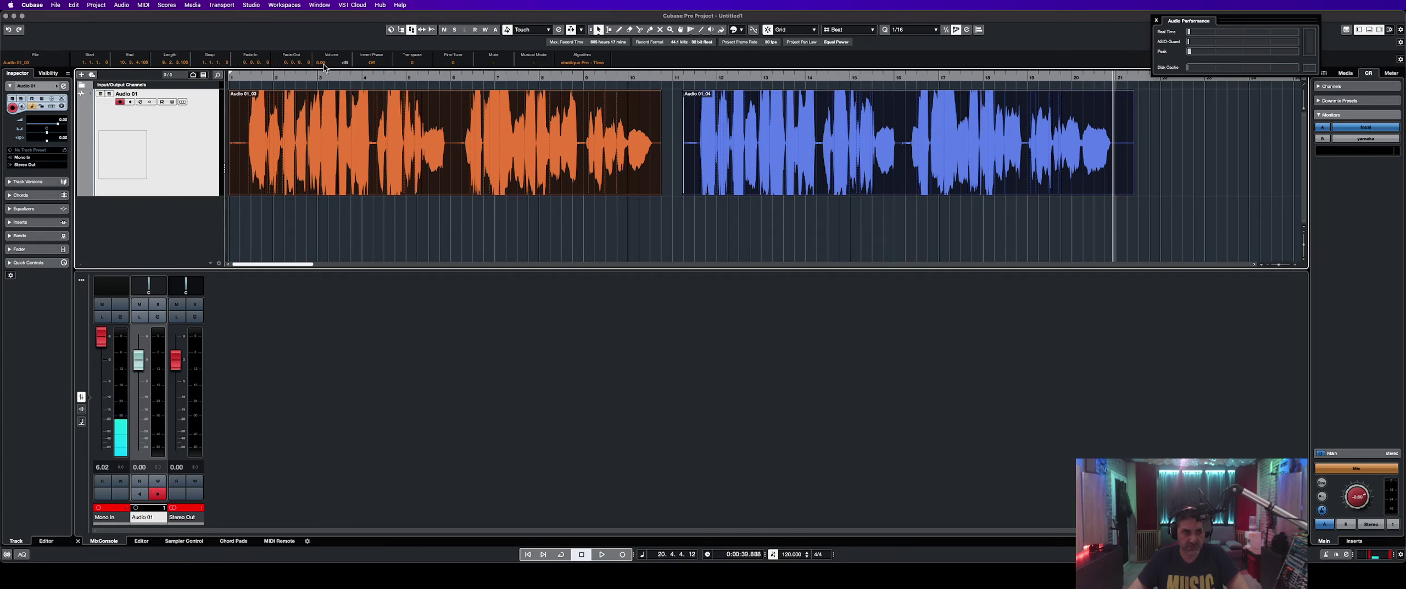
scroll(324, 67, "down", 7)
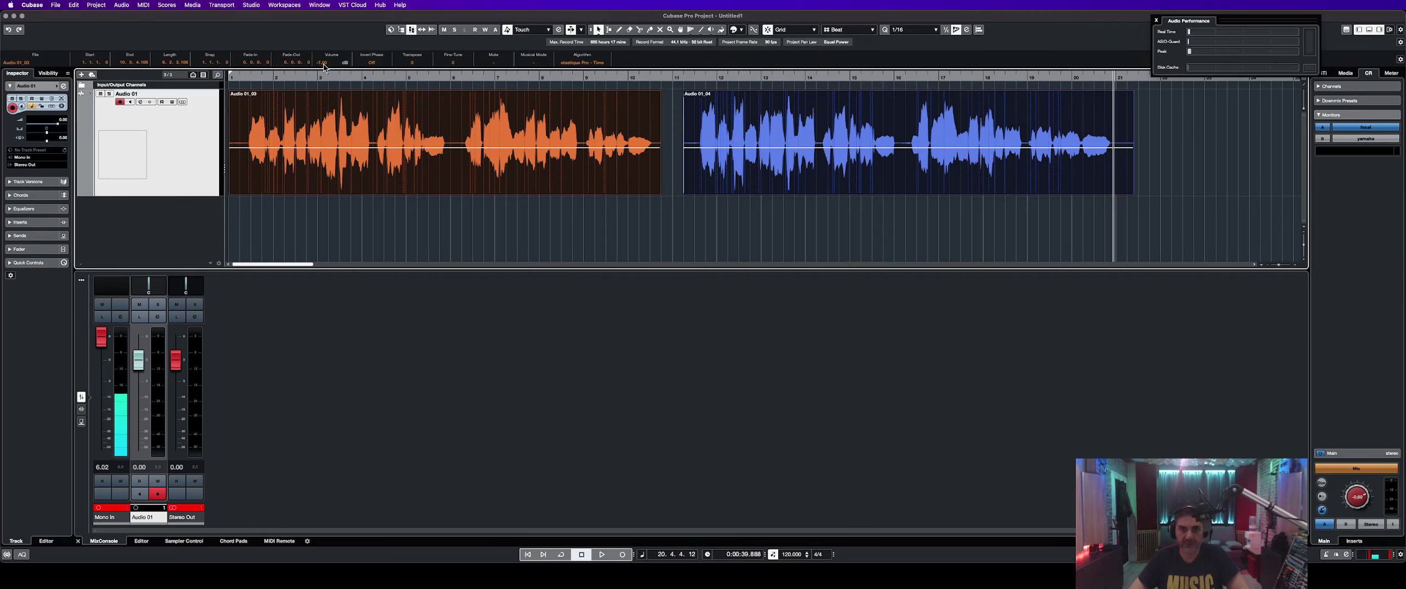
left_click(364, 246)
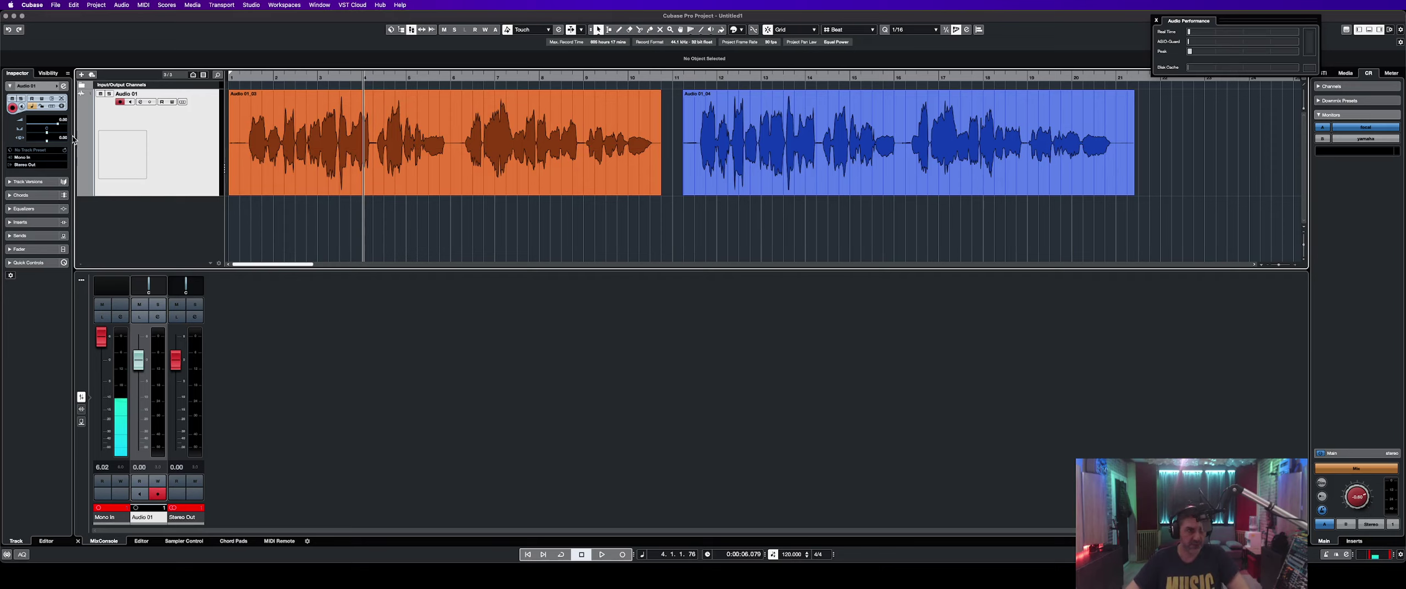
left_click_drag(59, 126, 64, 126)
Play sections of the orange take and of the blue take to compare their sound.
left_click(247, 230)
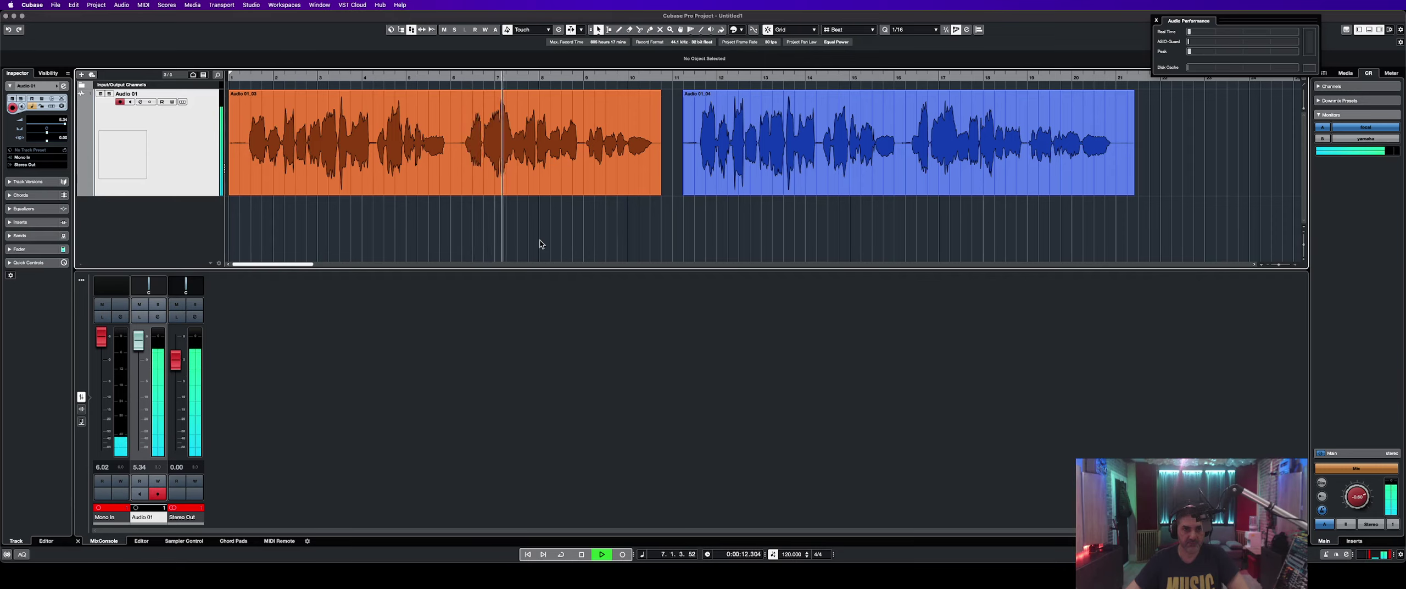
key("space")
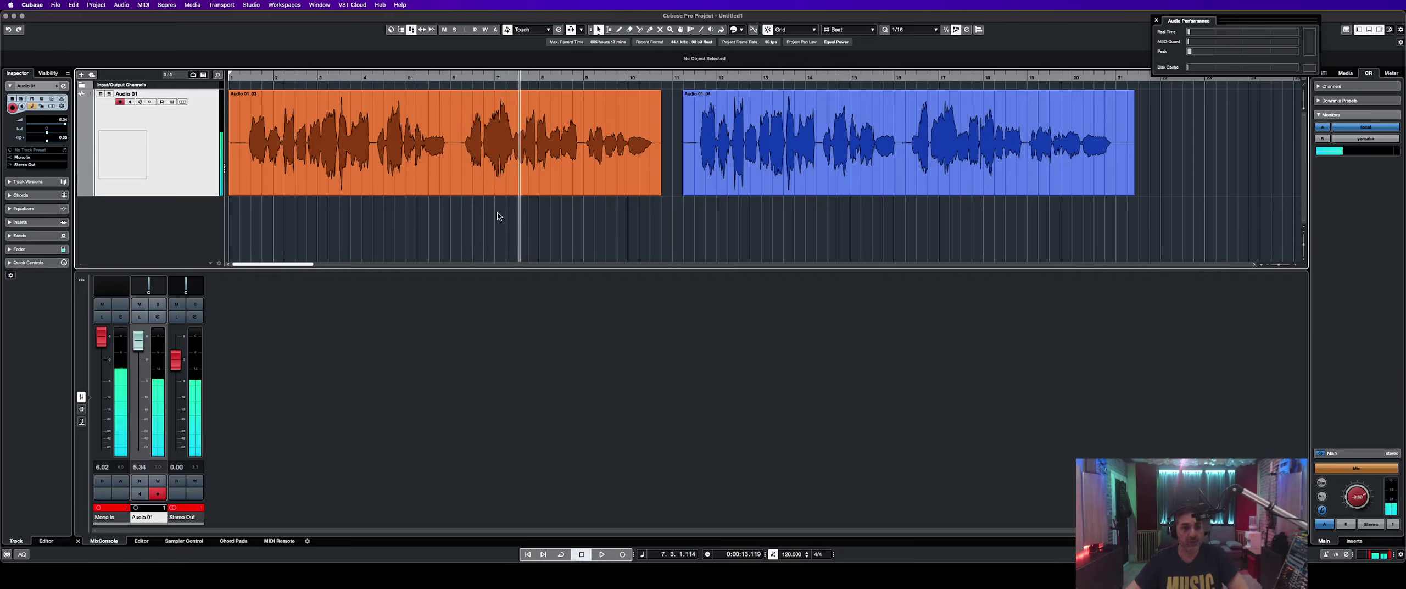
left_click(496, 214)
key("space")
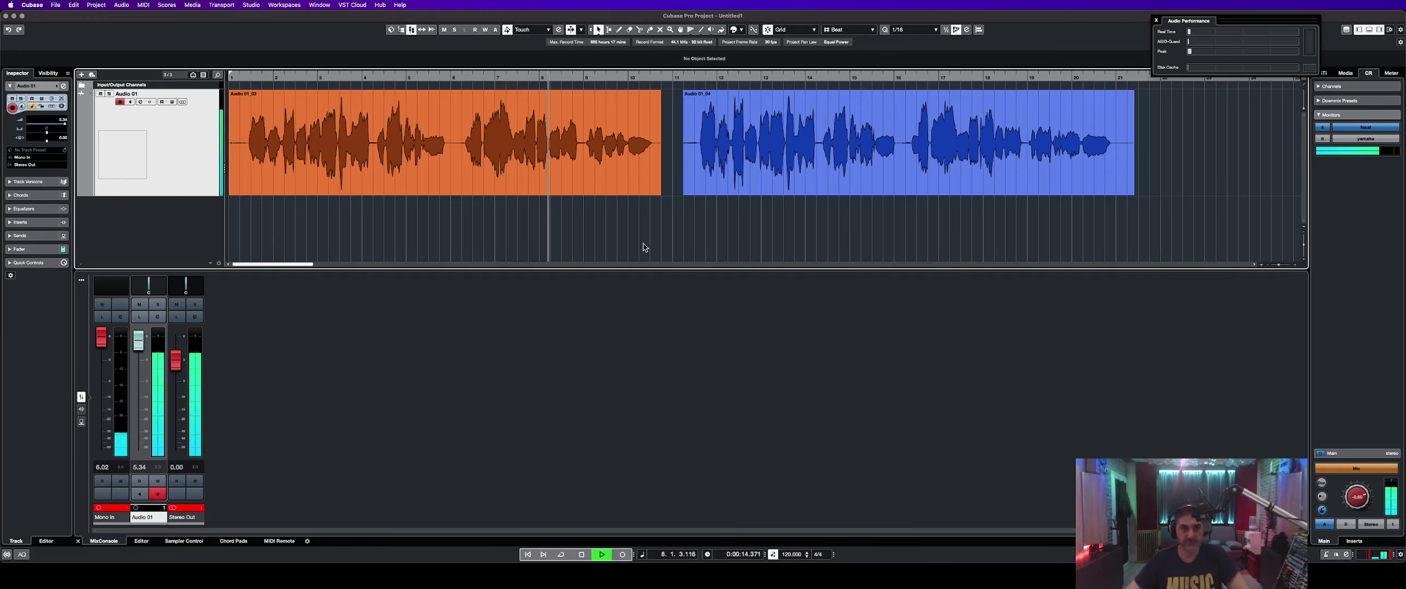
left_click(701, 227)
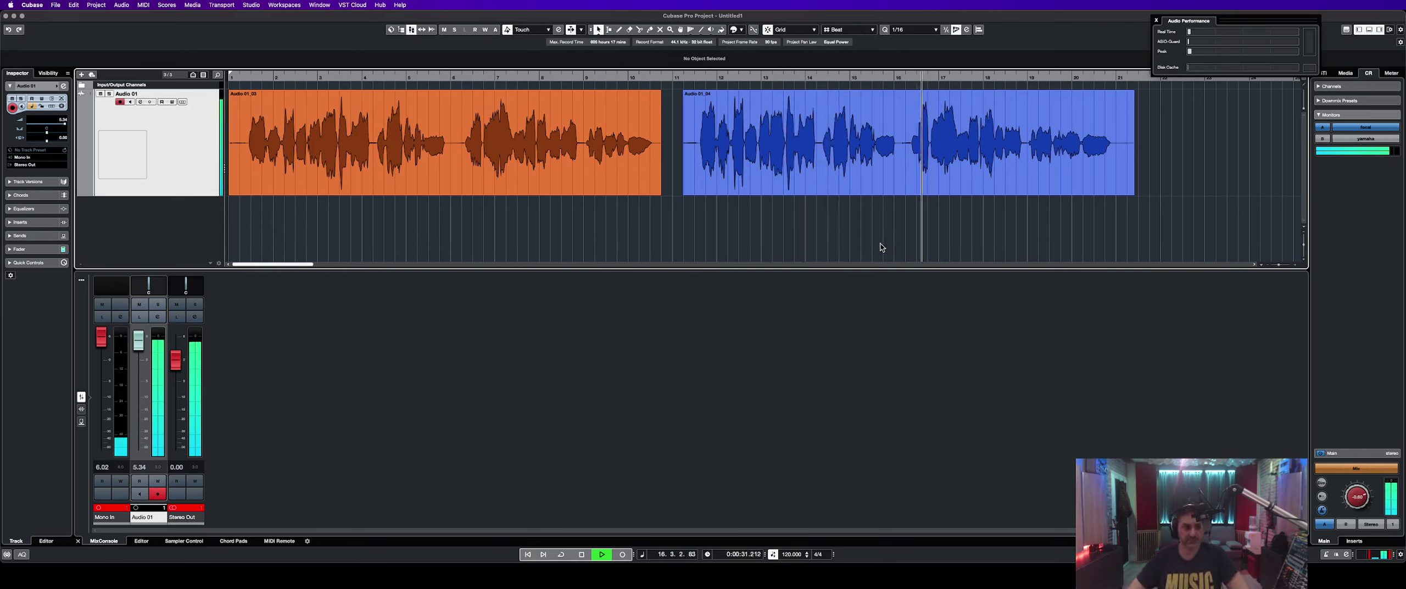
key("space")
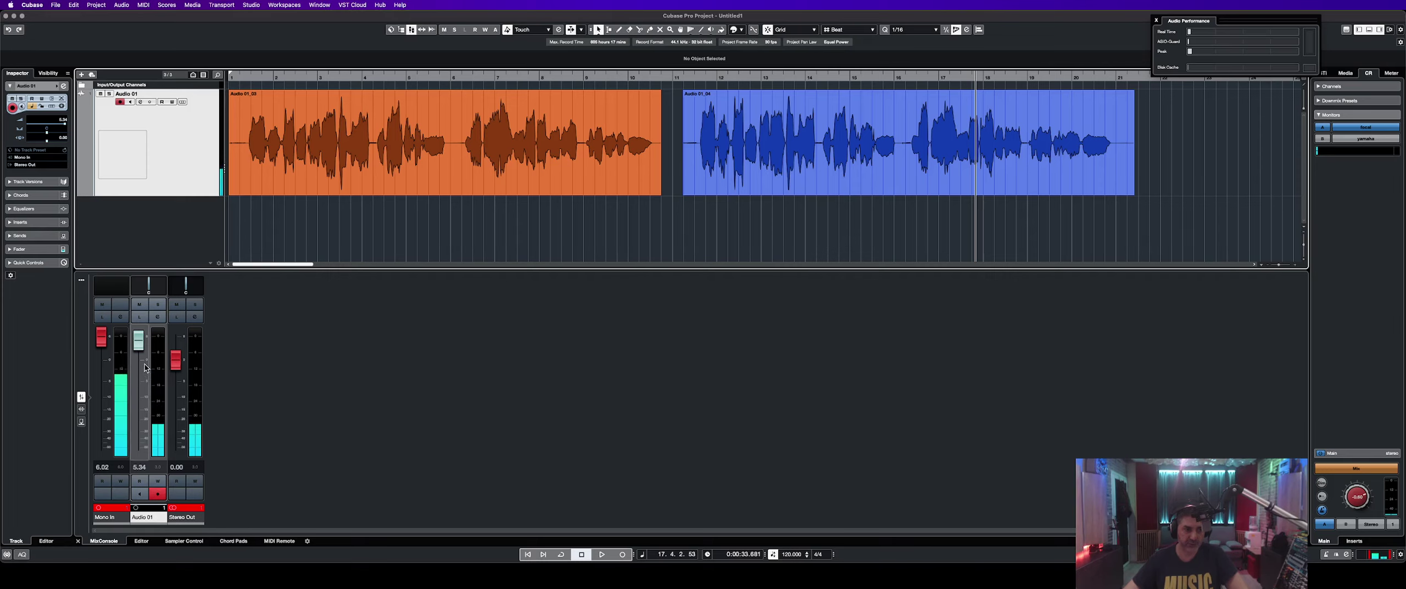
Reset the Audio 01 channel's peak meter and play the orange take from its start to measure its peak level.
left_click(258, 188)
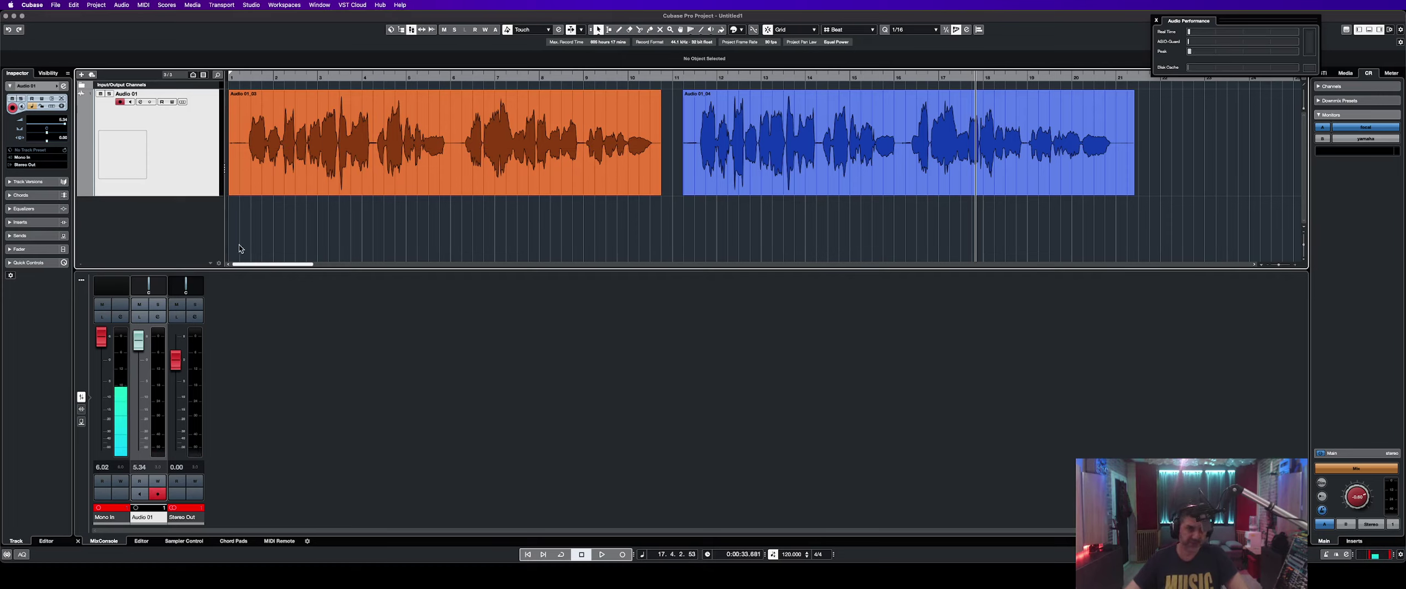
key("Home")
key("space")
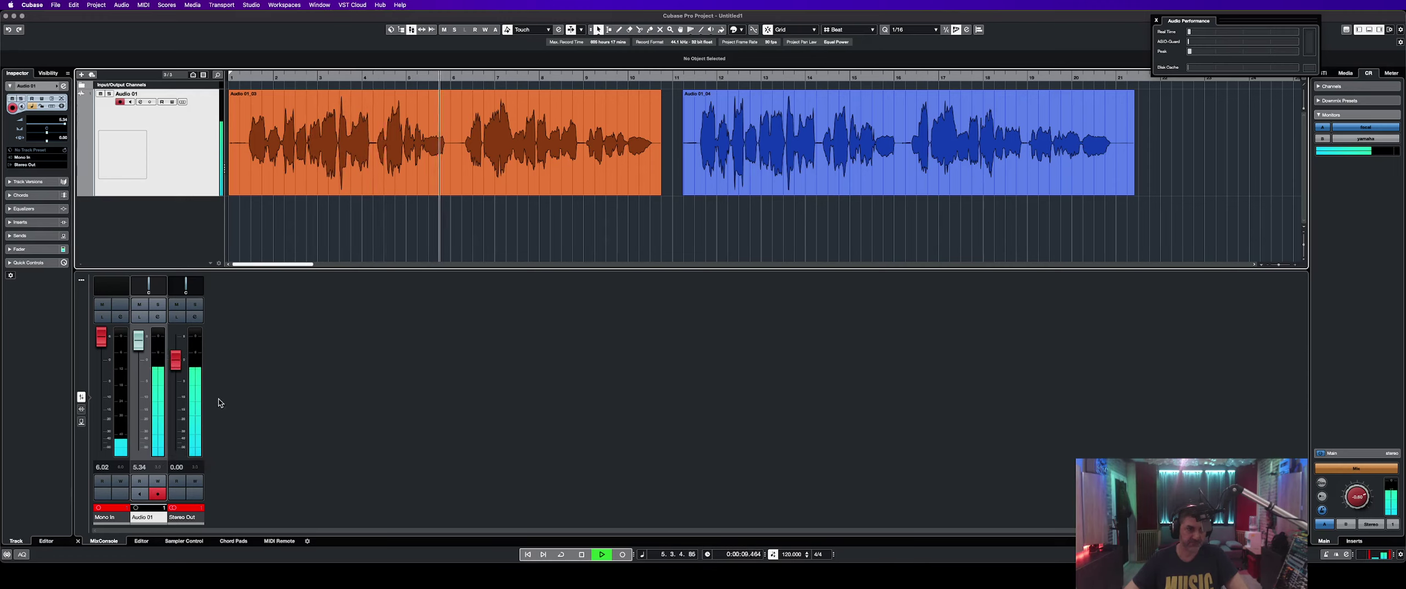
key("space")
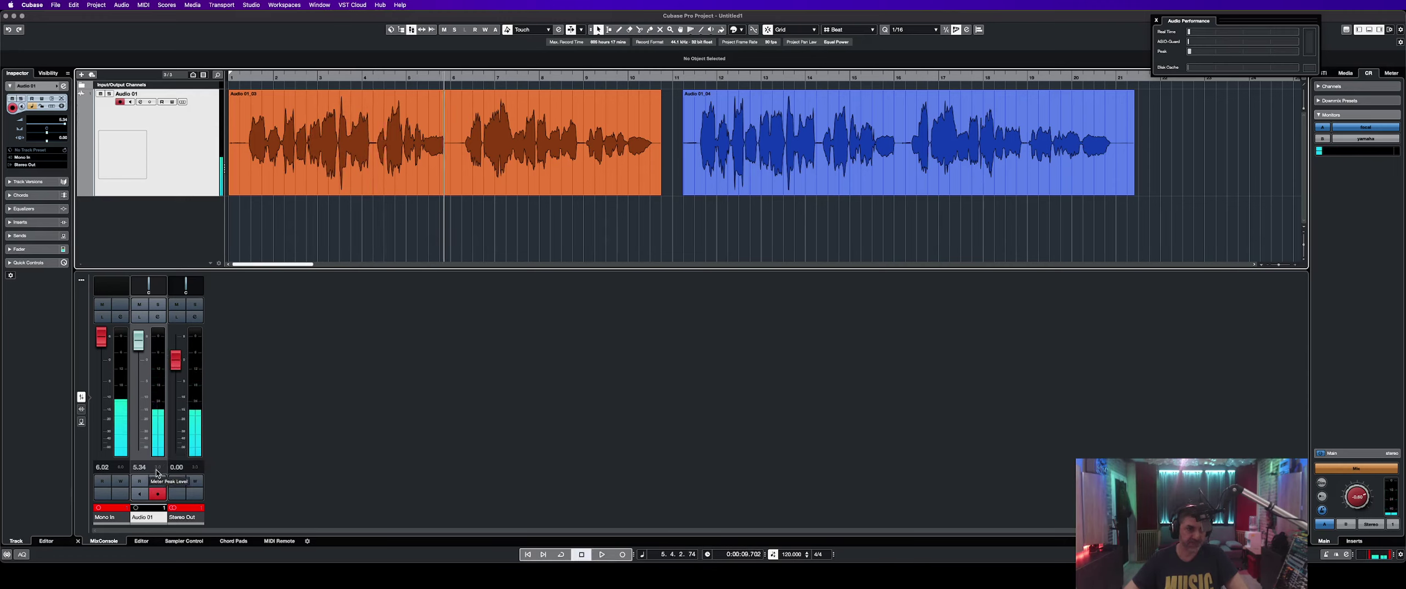
left_click(235, 459)
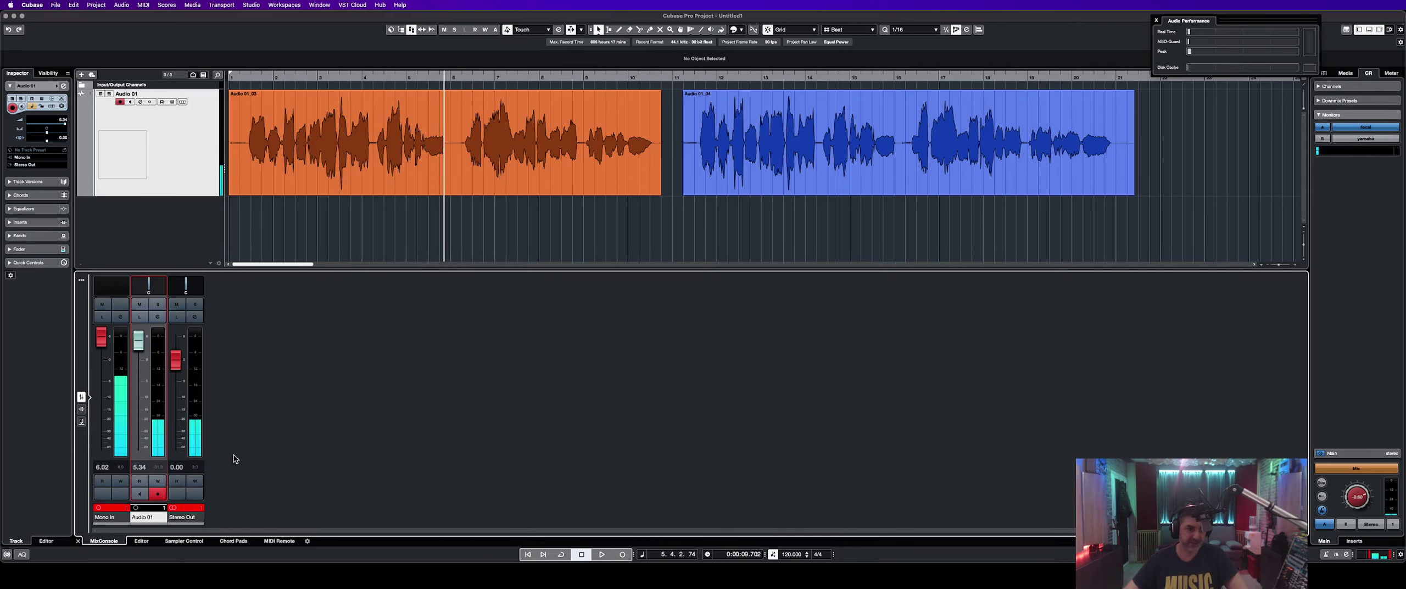
left_click(245, 221)
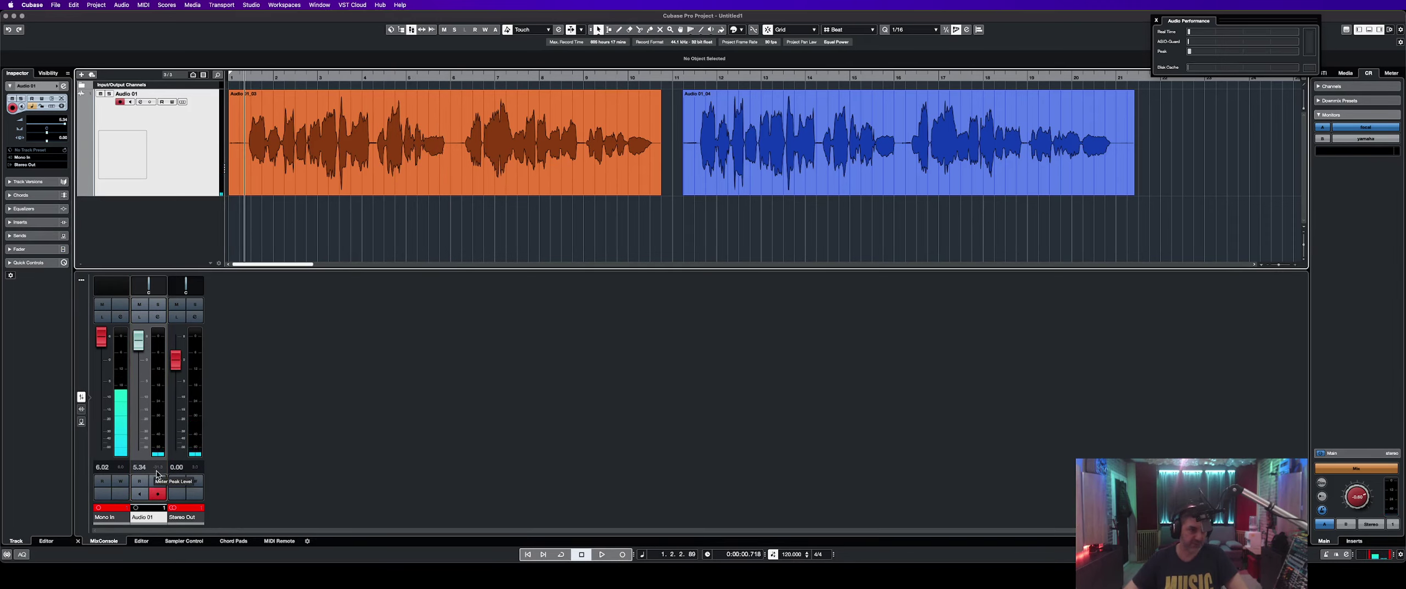
left_click(359, 439)
key("space")
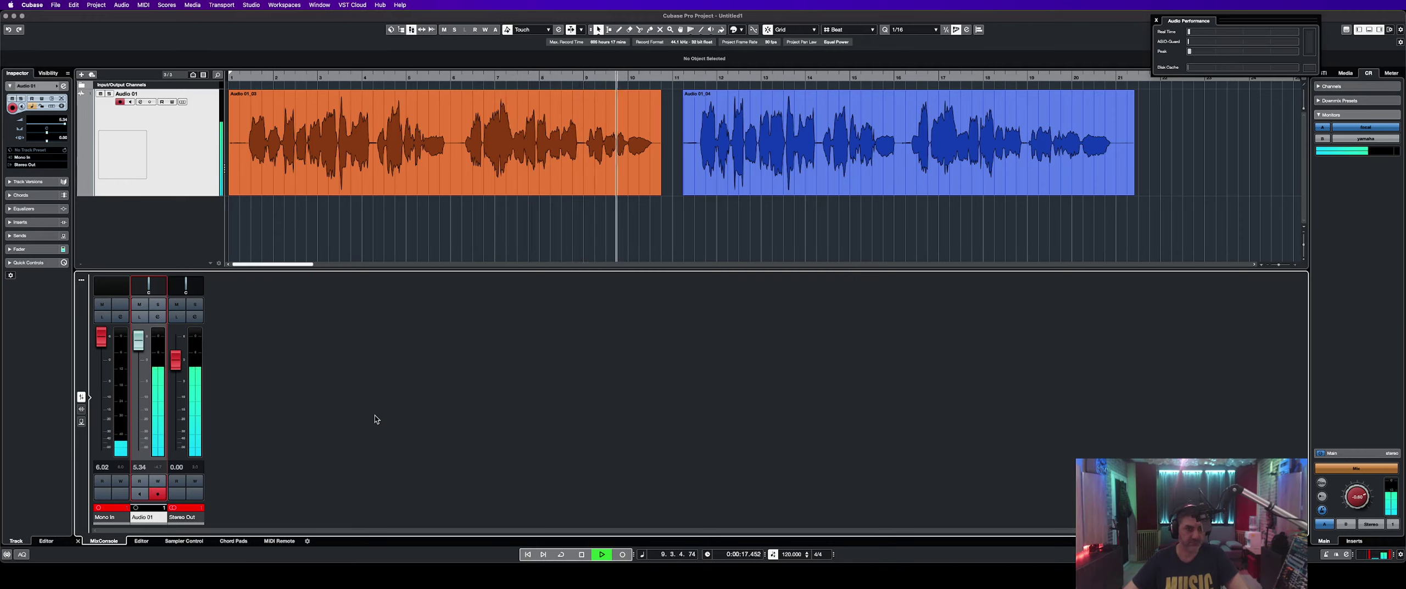
key("space")
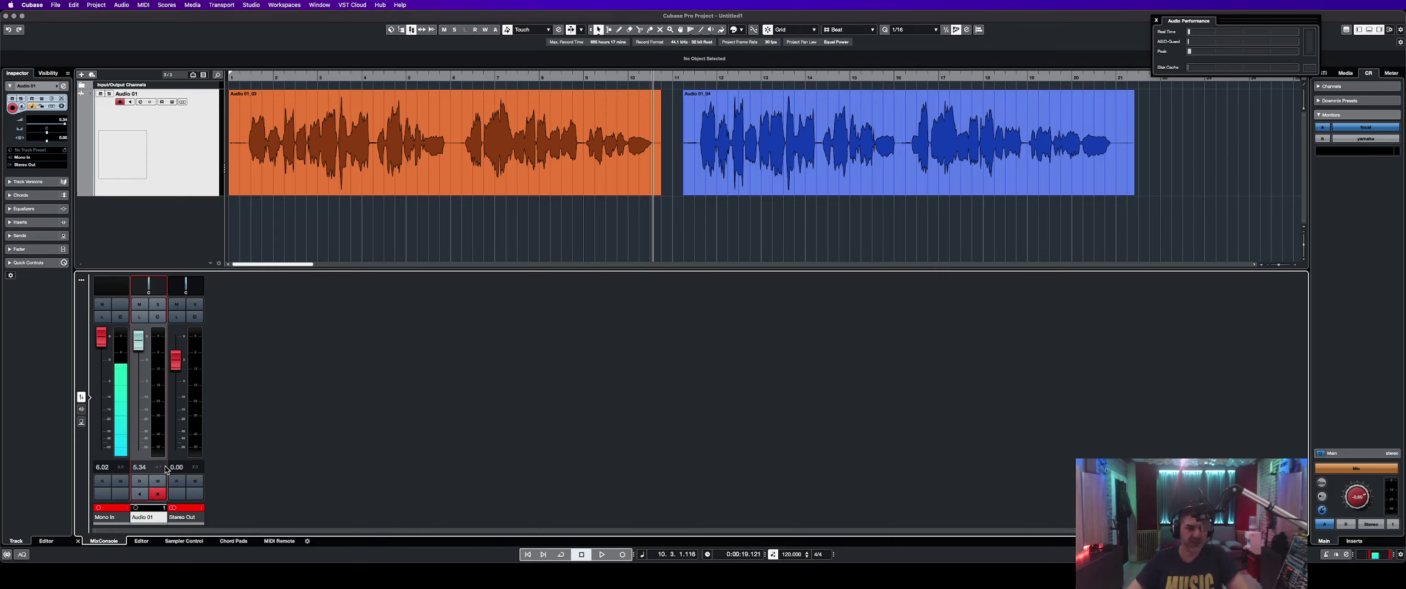
Play the blue take from its start to its end to measure its peak level.
left_click(690, 226)
key("space")
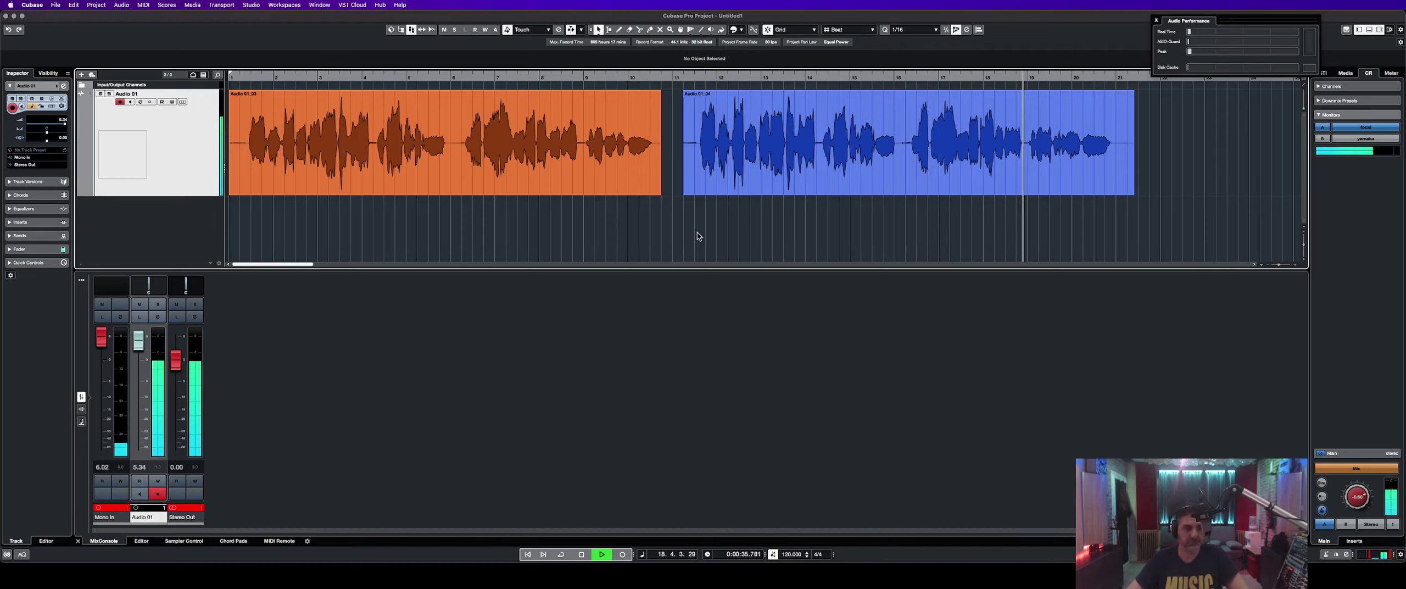
key("space")
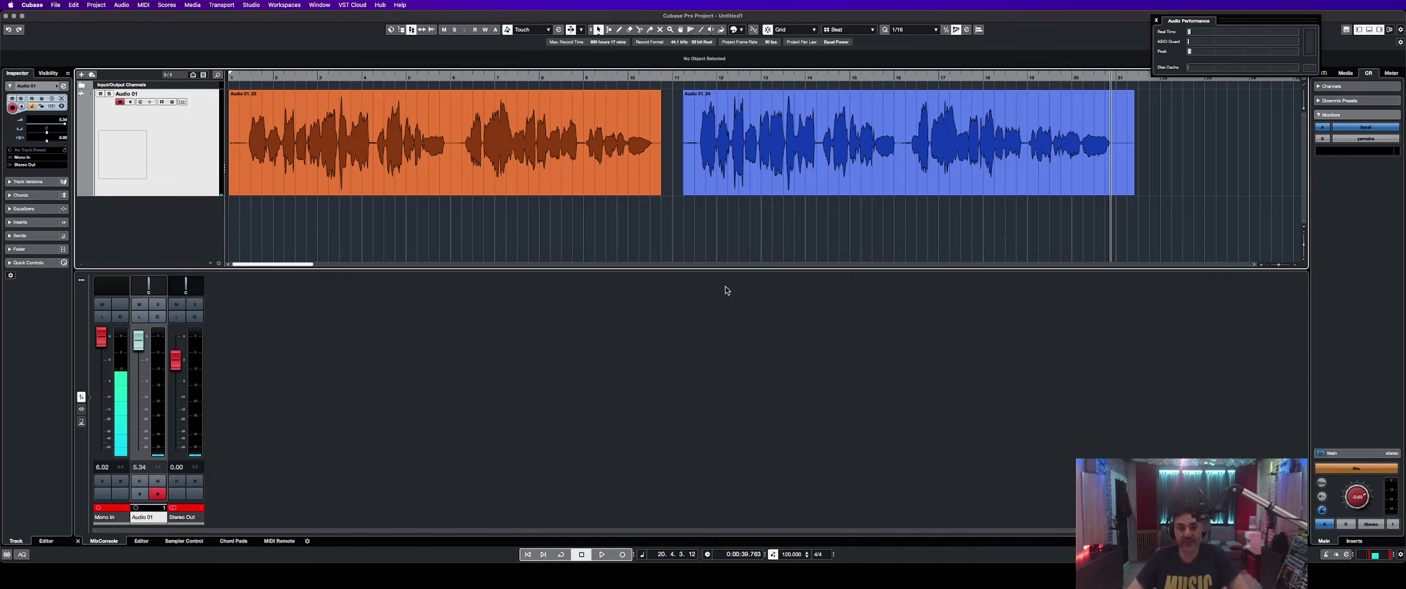
Play the opening of the blue take and of the orange take to compare their sound.
left_click(700, 219)
key("space")
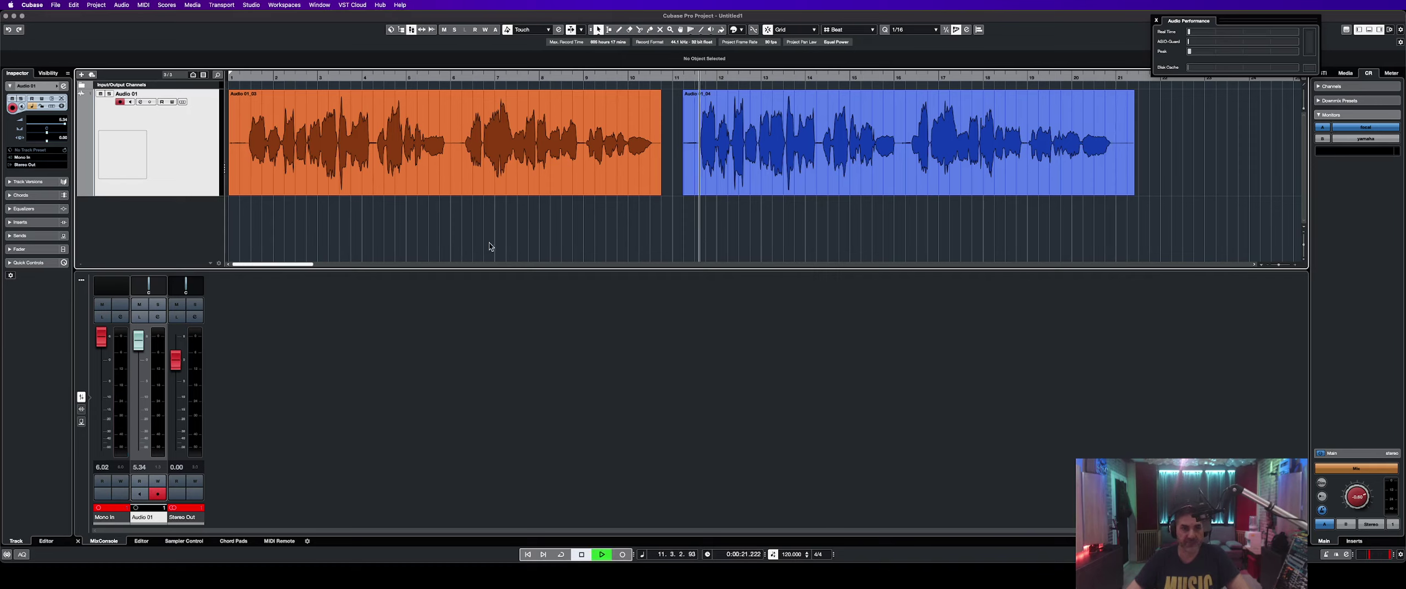
left_click(249, 226)
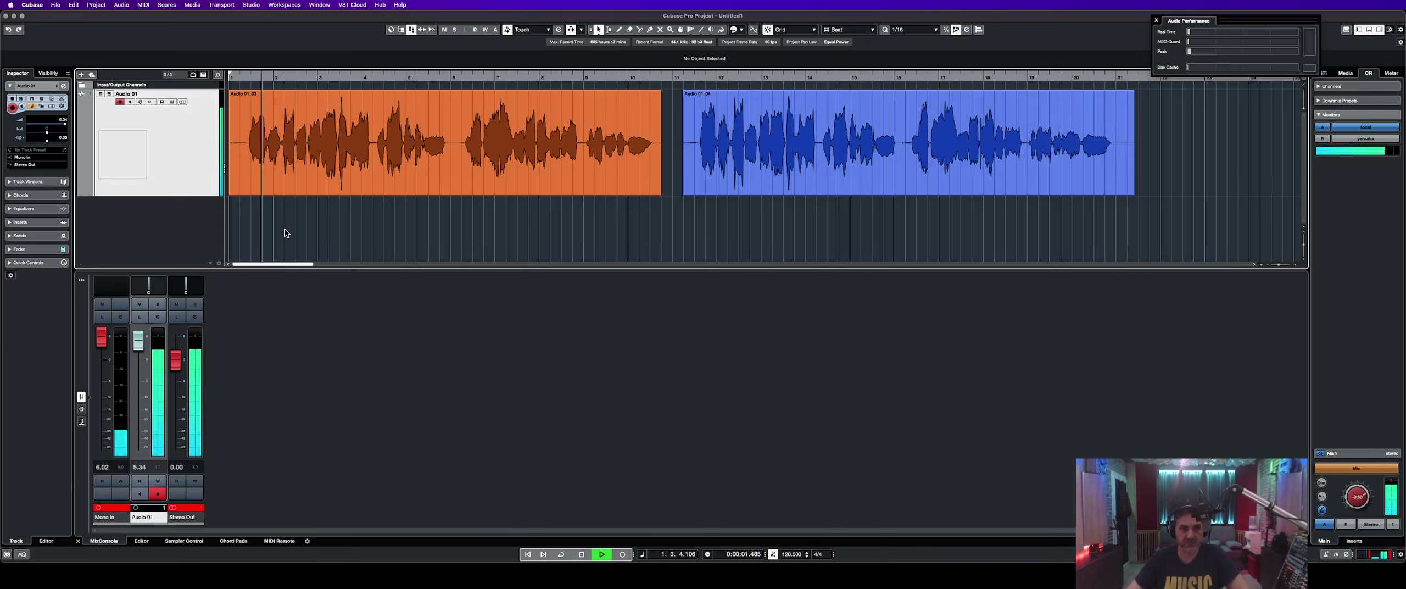
key("space")
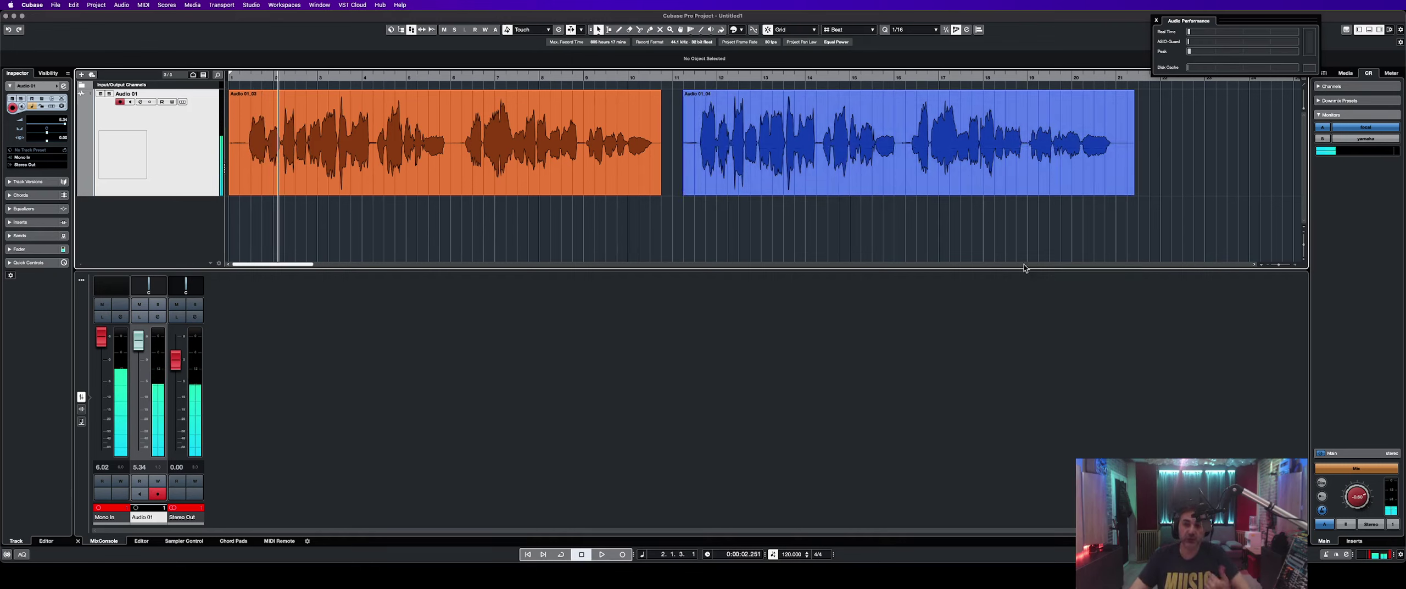
Select the orange and blue takes together and raise their clip volume until the waveforms fill the lane.
left_click_drag(1034, 165, 235, 149)
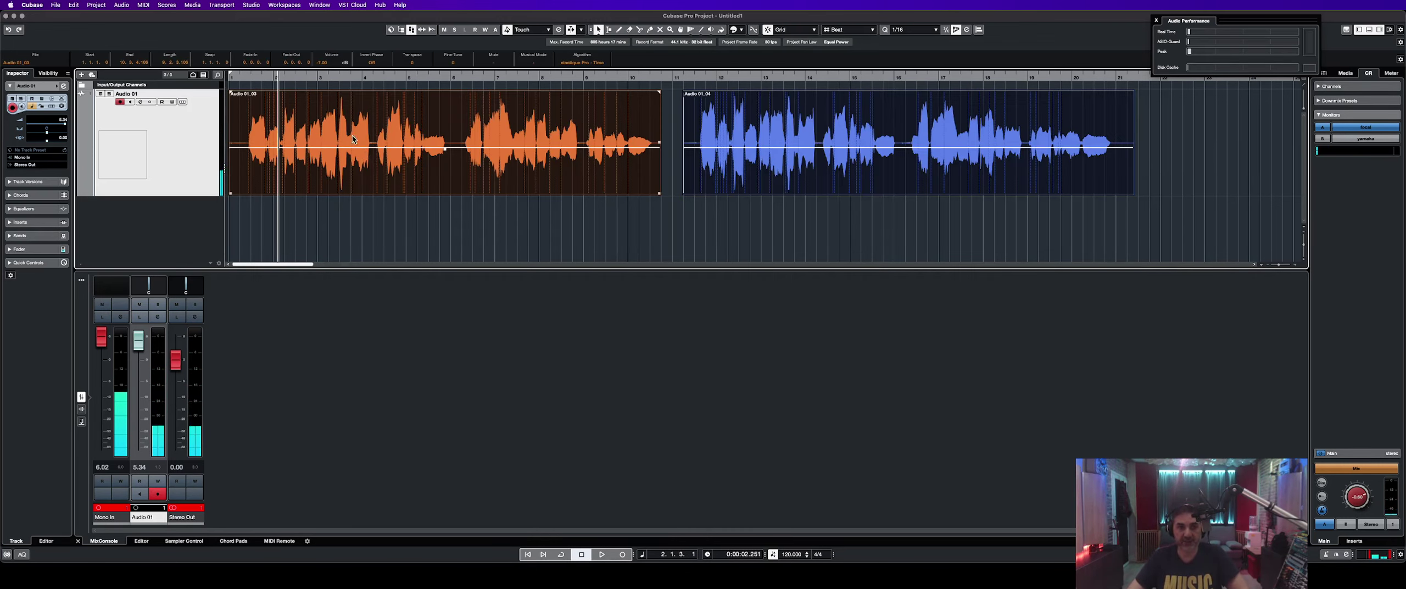
scroll(322, 62, "up", 20)
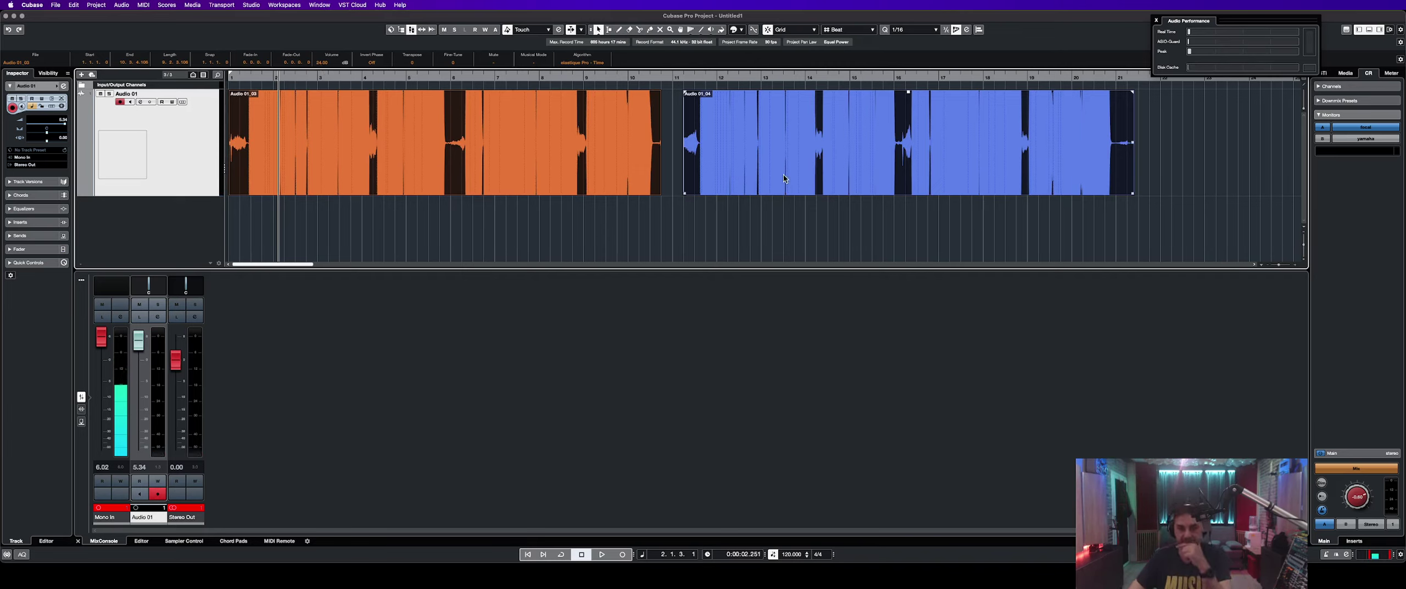
left_click(352, 235)
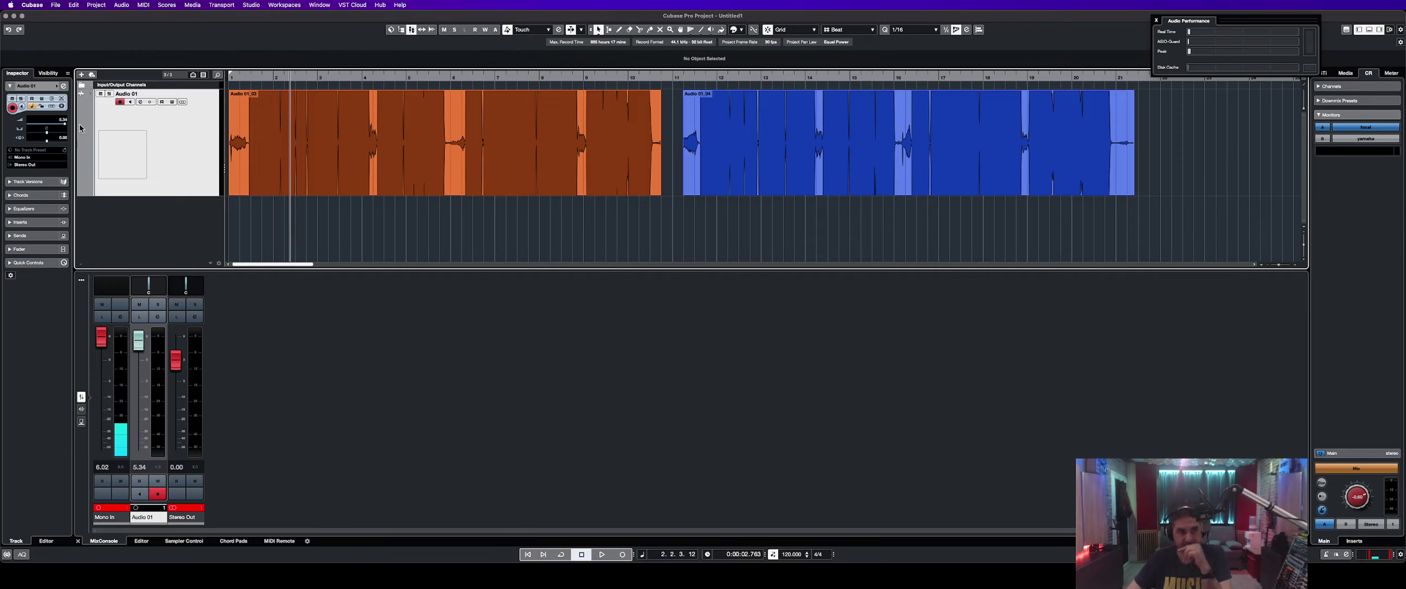
Set the Audio 01 track's volume to -24 dB.
left_click_drag(63, 123, 19, 125)
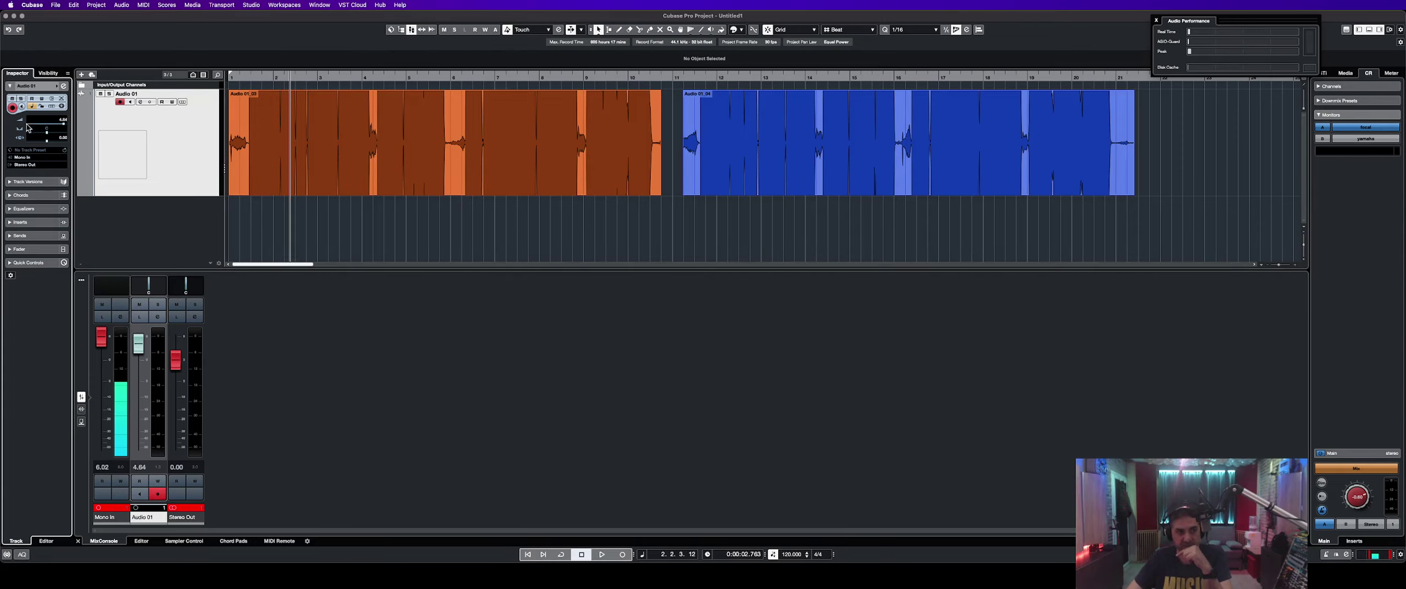
double_click(64, 121)
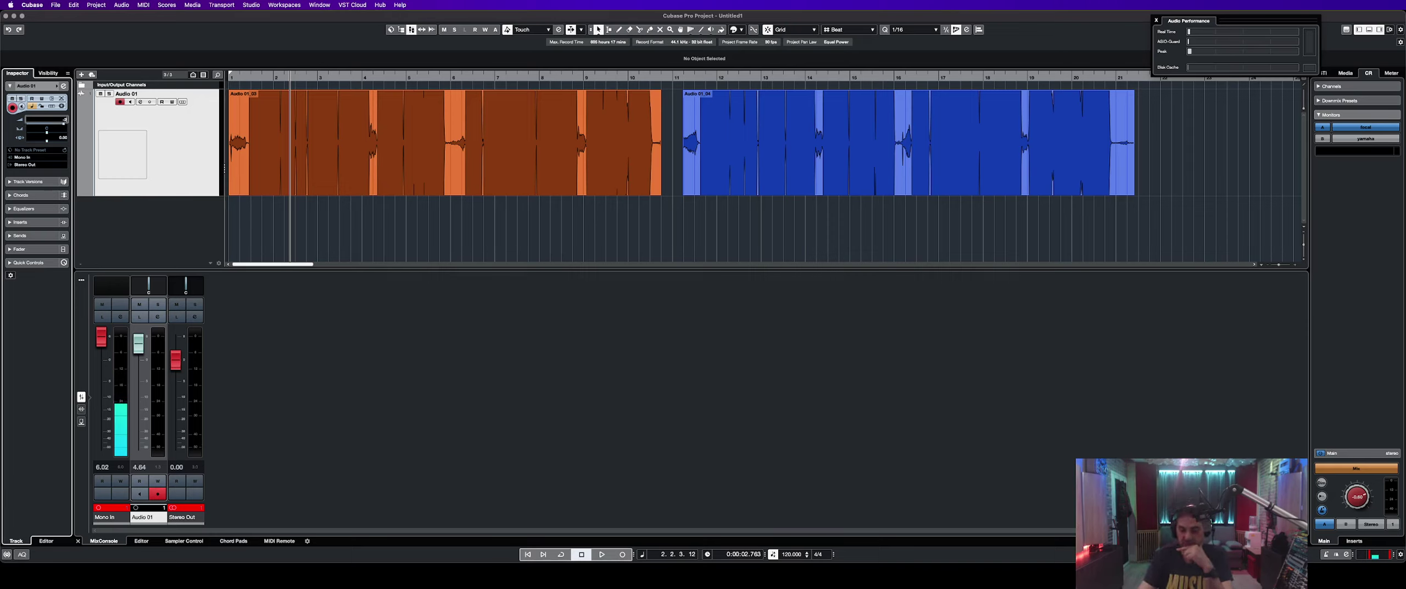
type("-24")
key("Return")
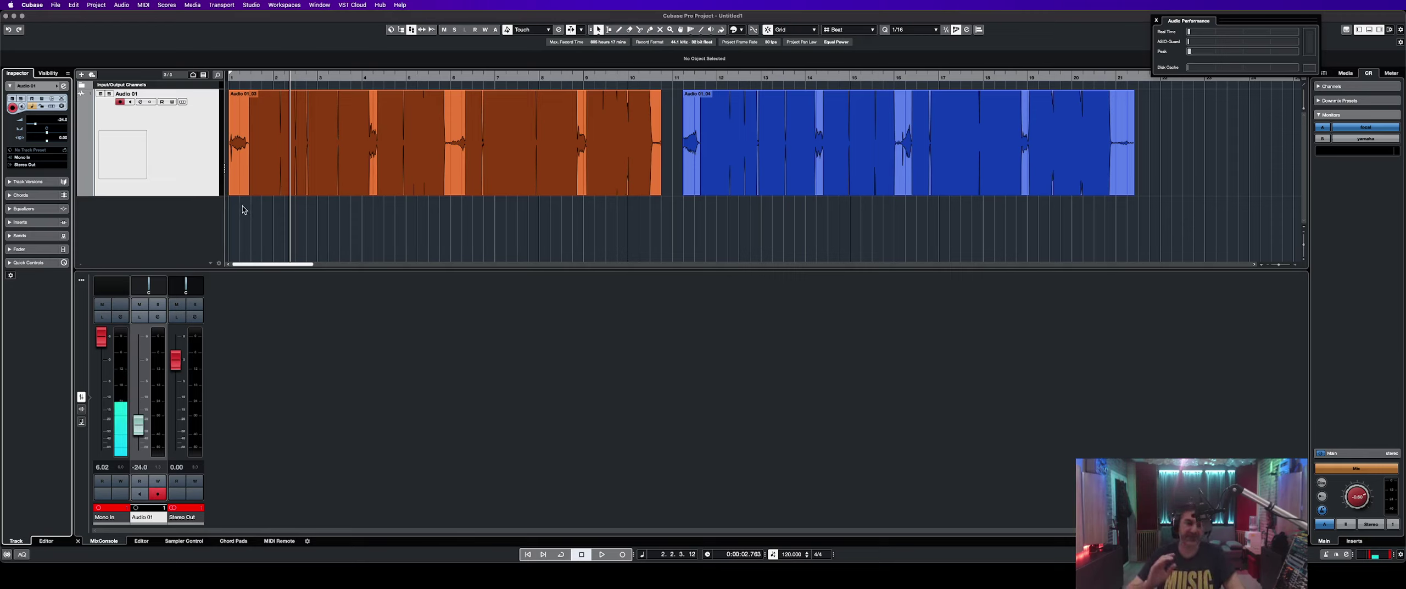
Play the orange take, reset the Audio 01 peak meter and replay from the project start to measure the peak level.
key("space")
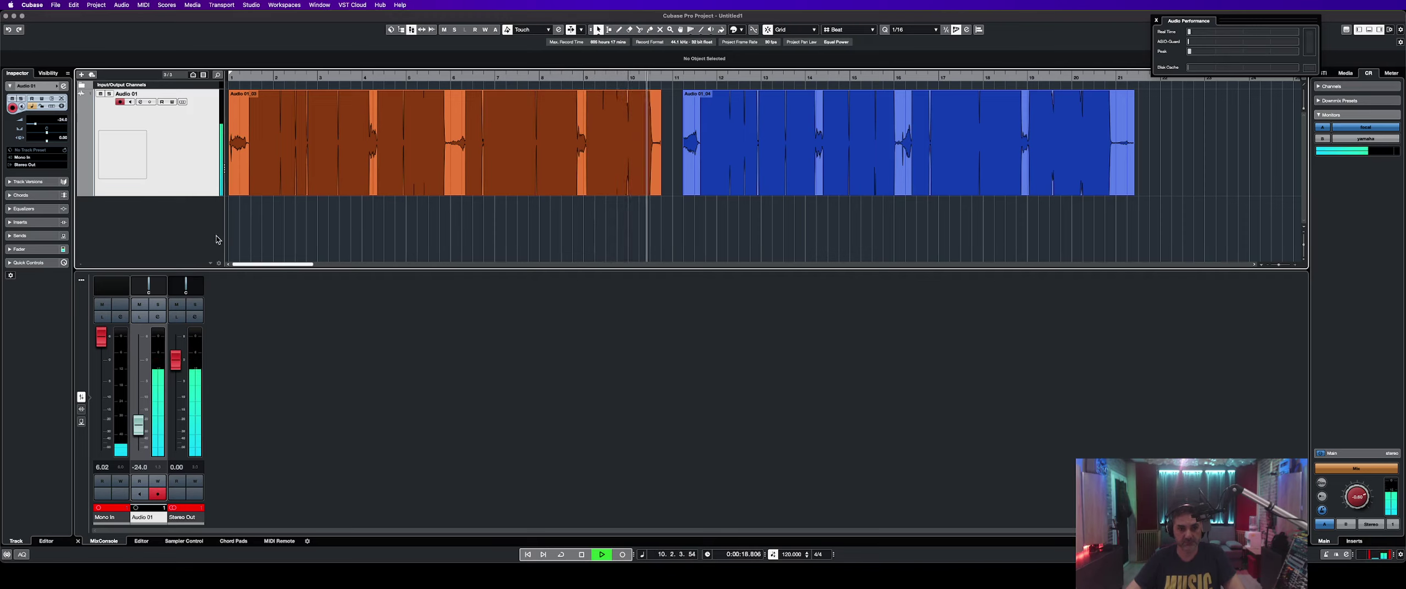
key("space")
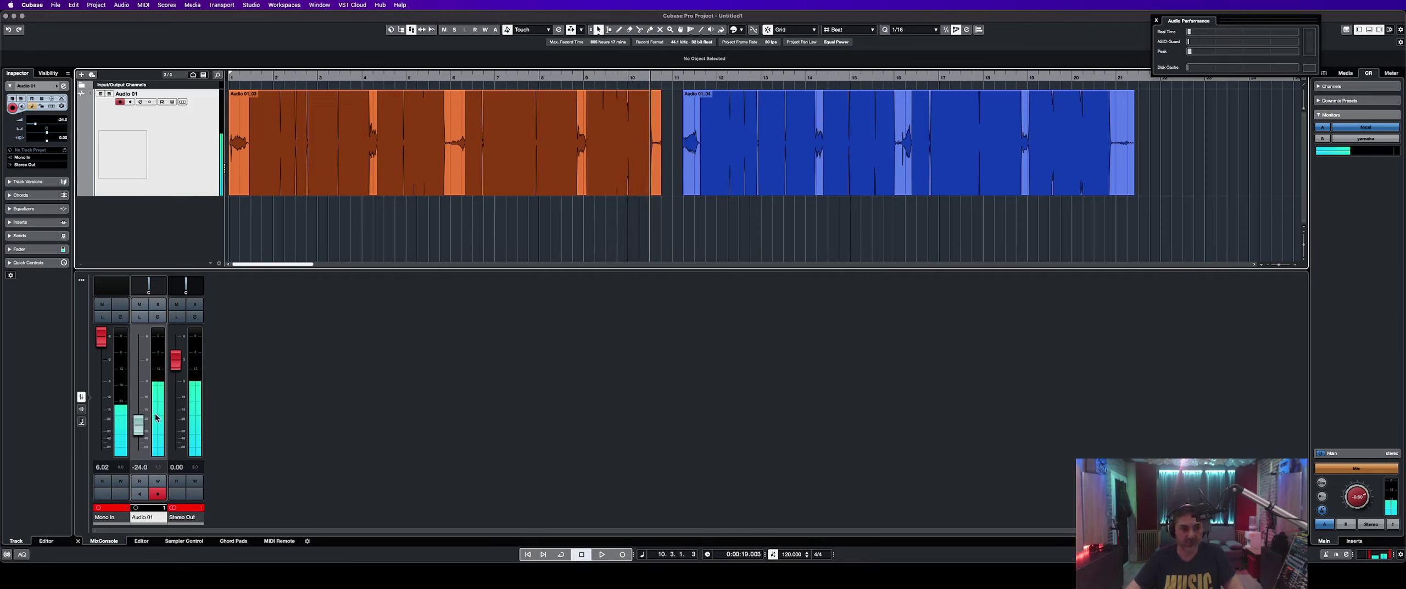
left_click(160, 471)
key("Home")
key("space")
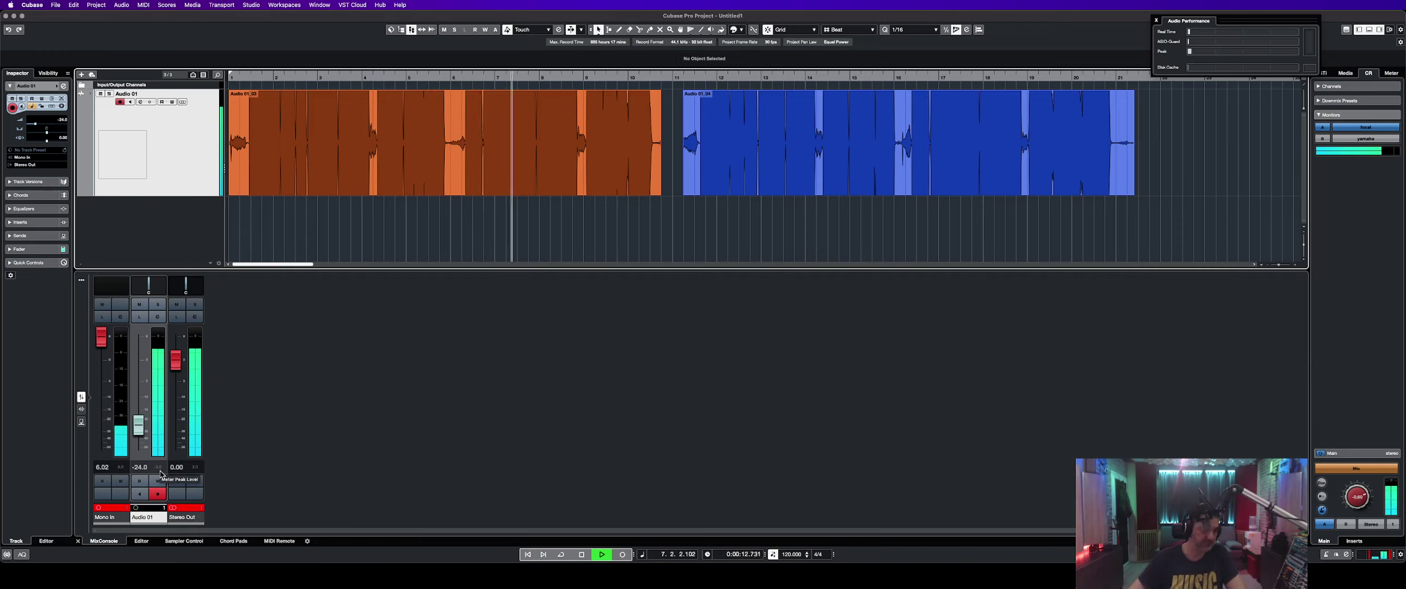
key("space")
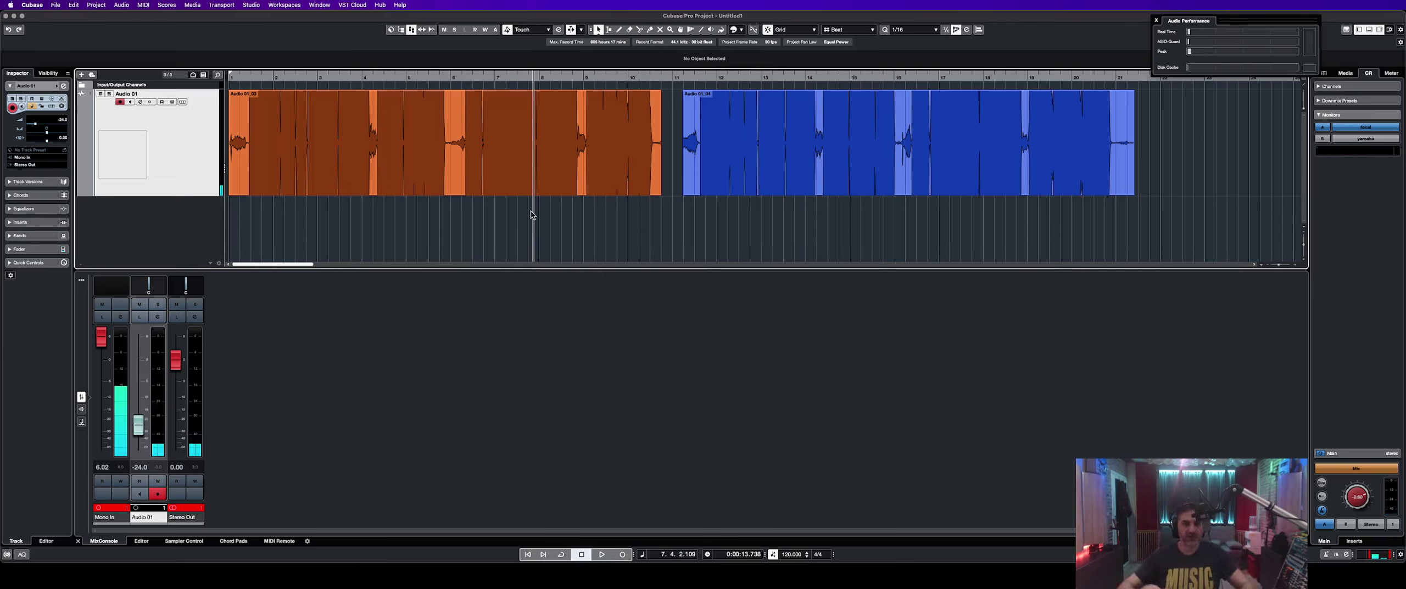
Reset the Audio 01 peak meter and play the blue take from its start to measure its peak level.
left_click(695, 221)
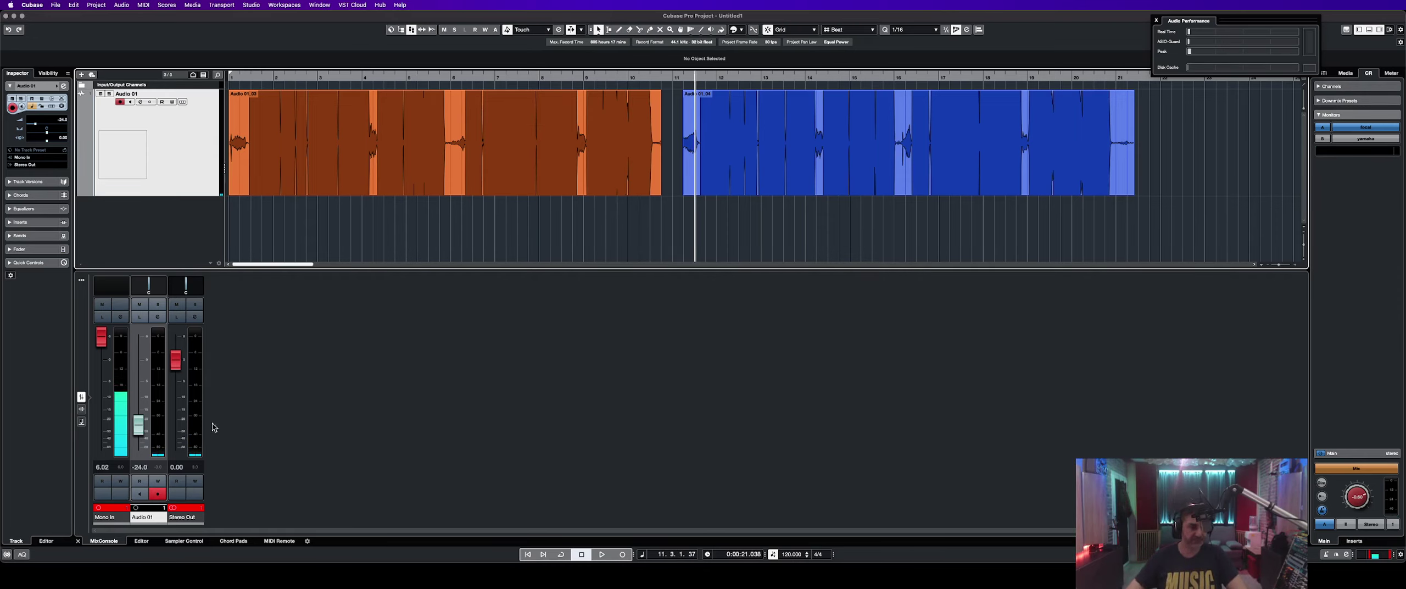
left_click(163, 467)
key("space")
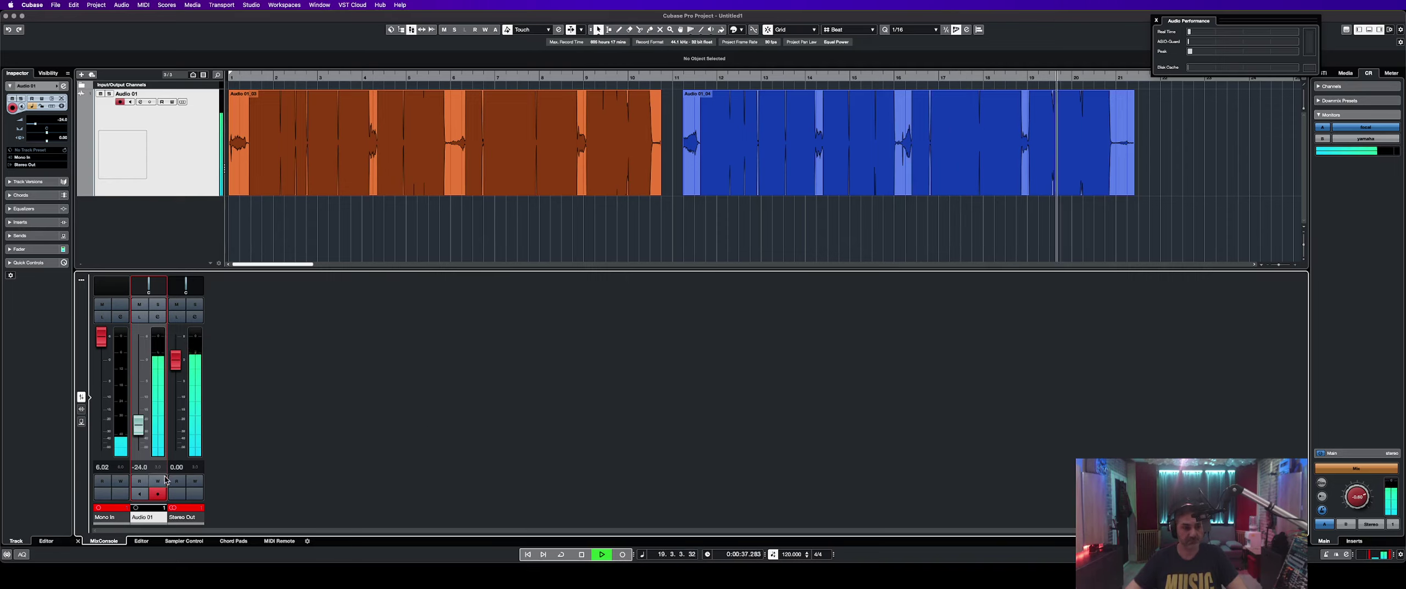
key("space")
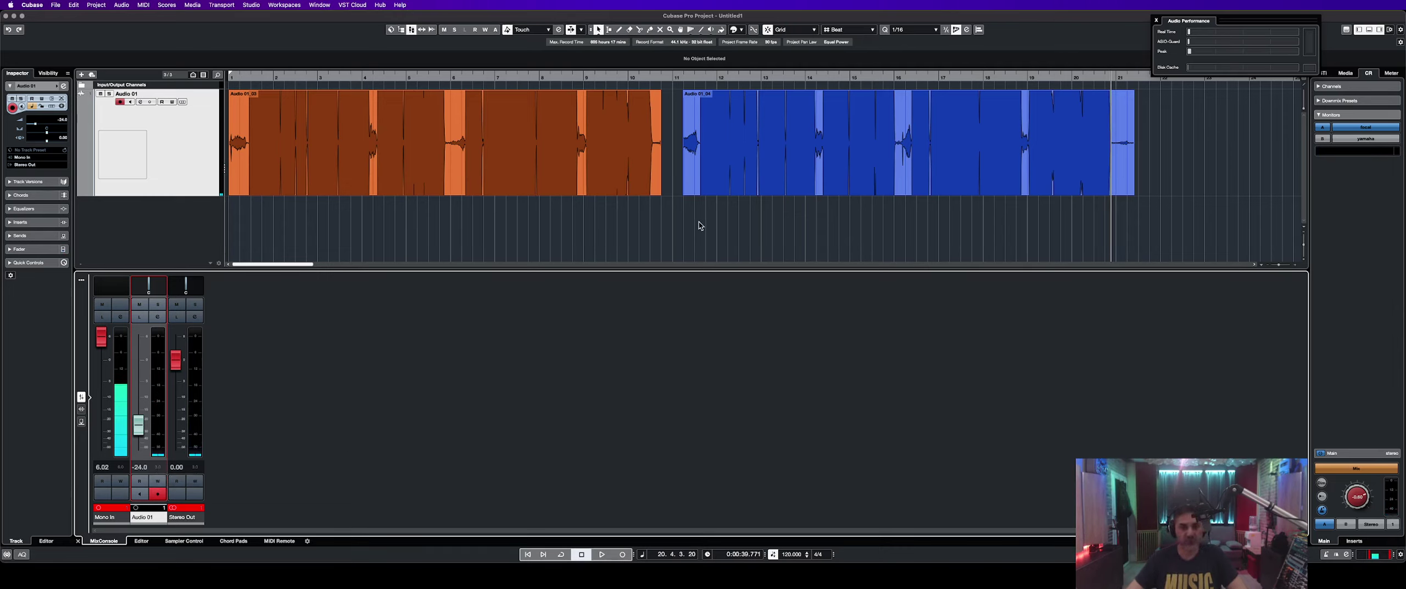
Lower the clip volume of both takes together and delete both takes from the Audio 01 track.
key("super+a")
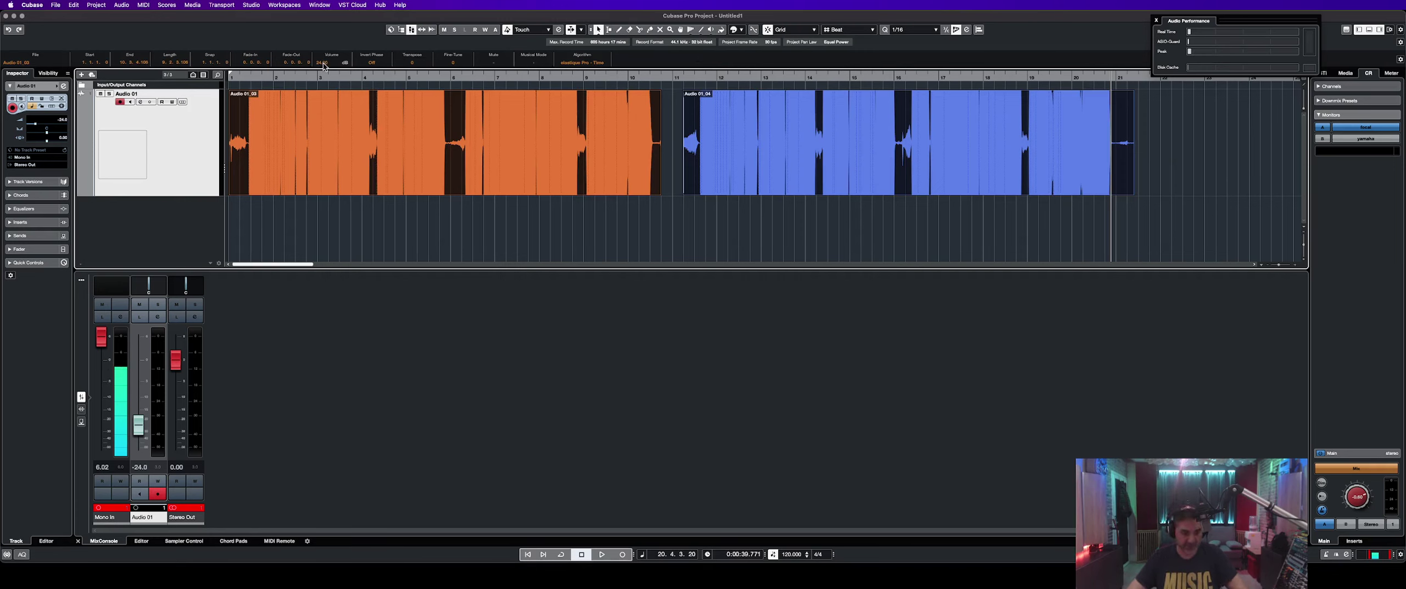
left_click(721, 225)
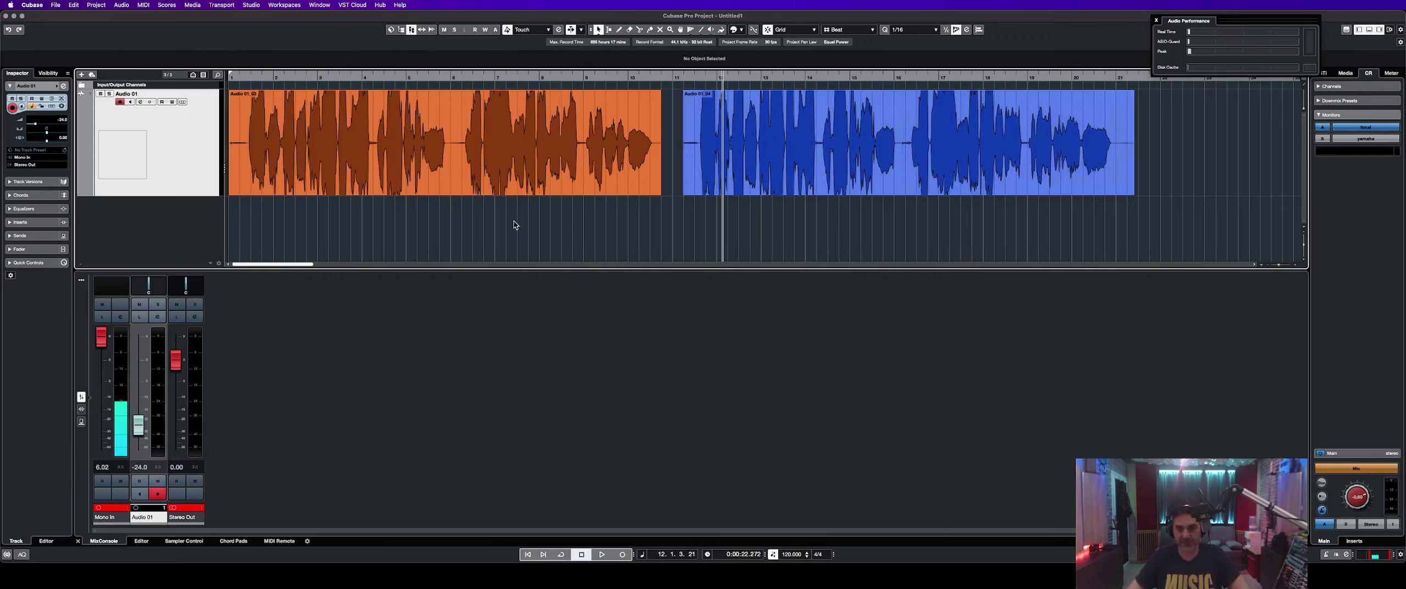
key("super+a")
key("BackSpace")
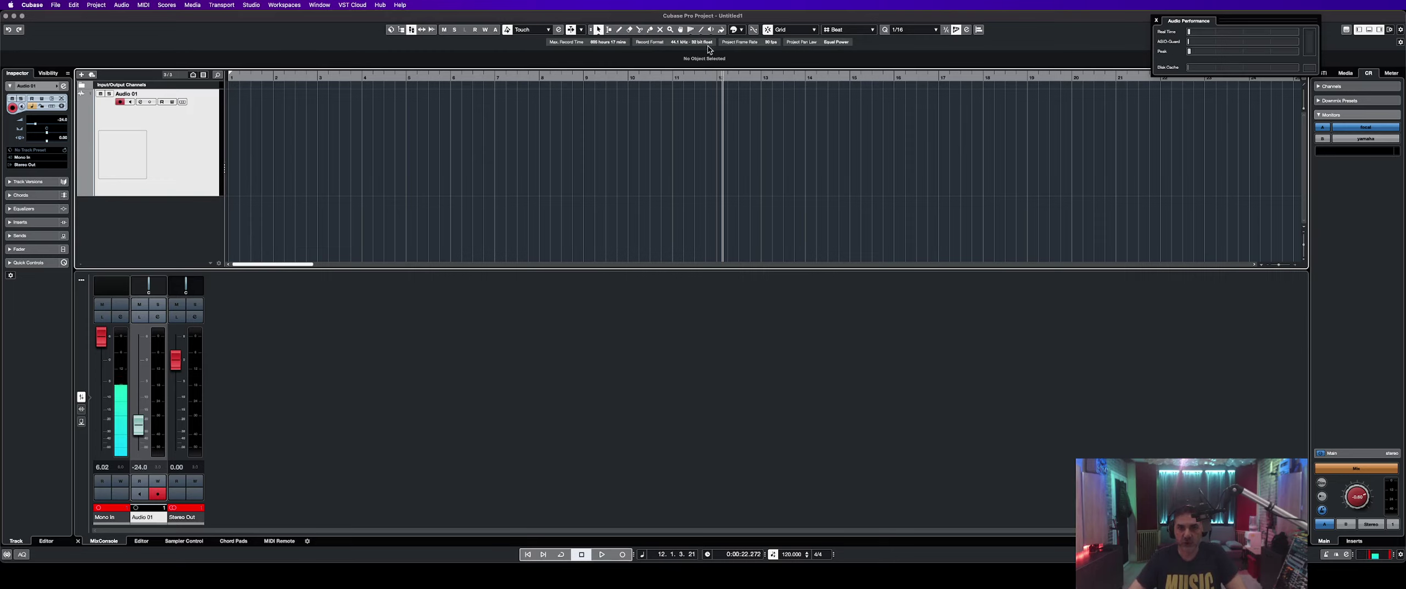
Record a new overloaded 32 bit float take of about five bars on Audio 01, starting in bar 1.
left_click(237, 217)
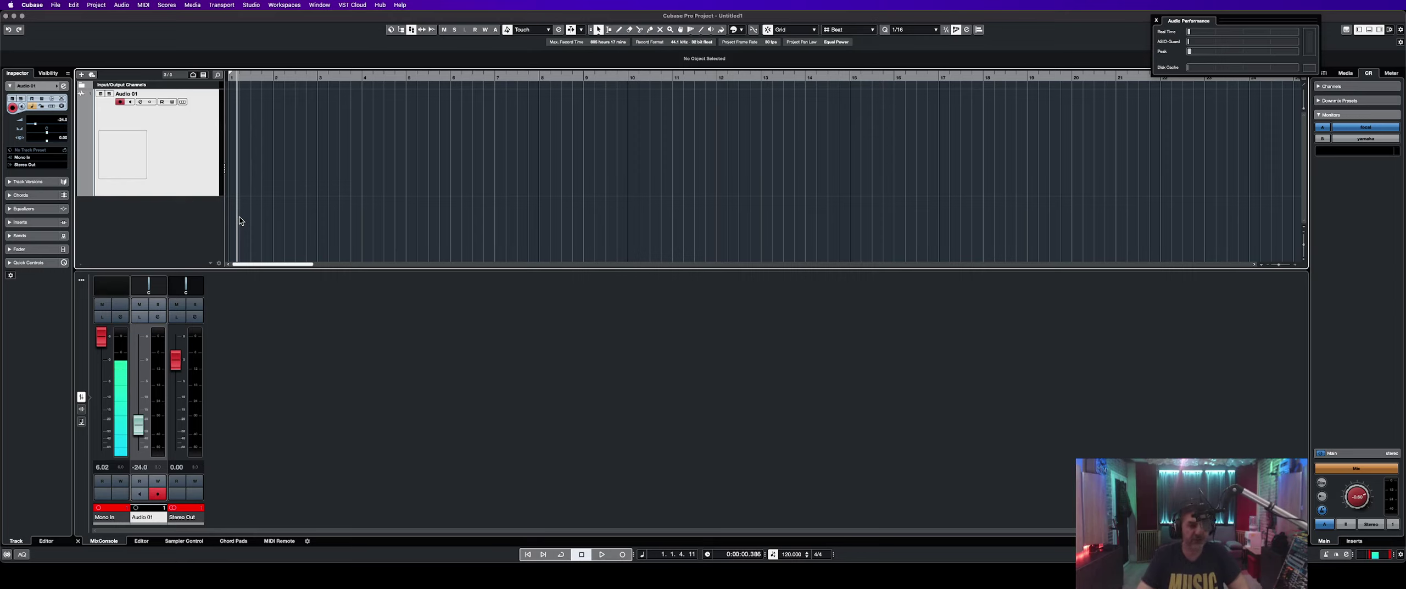
key("KP_Multiply")
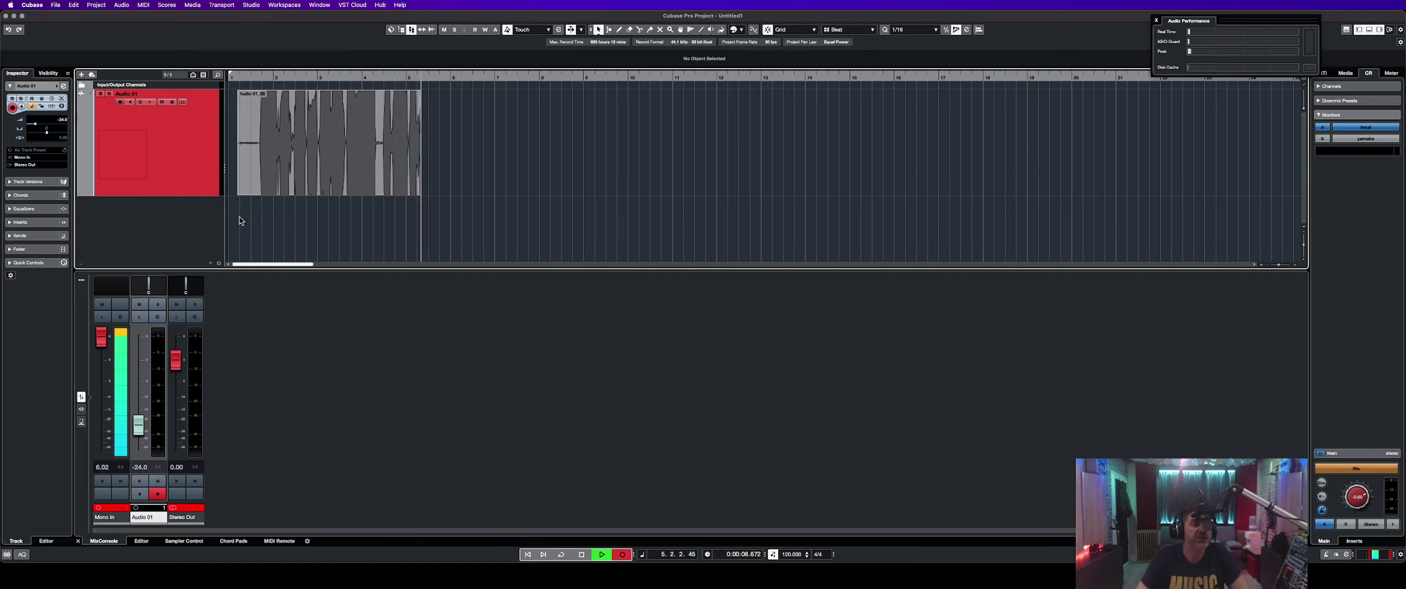
key("space")
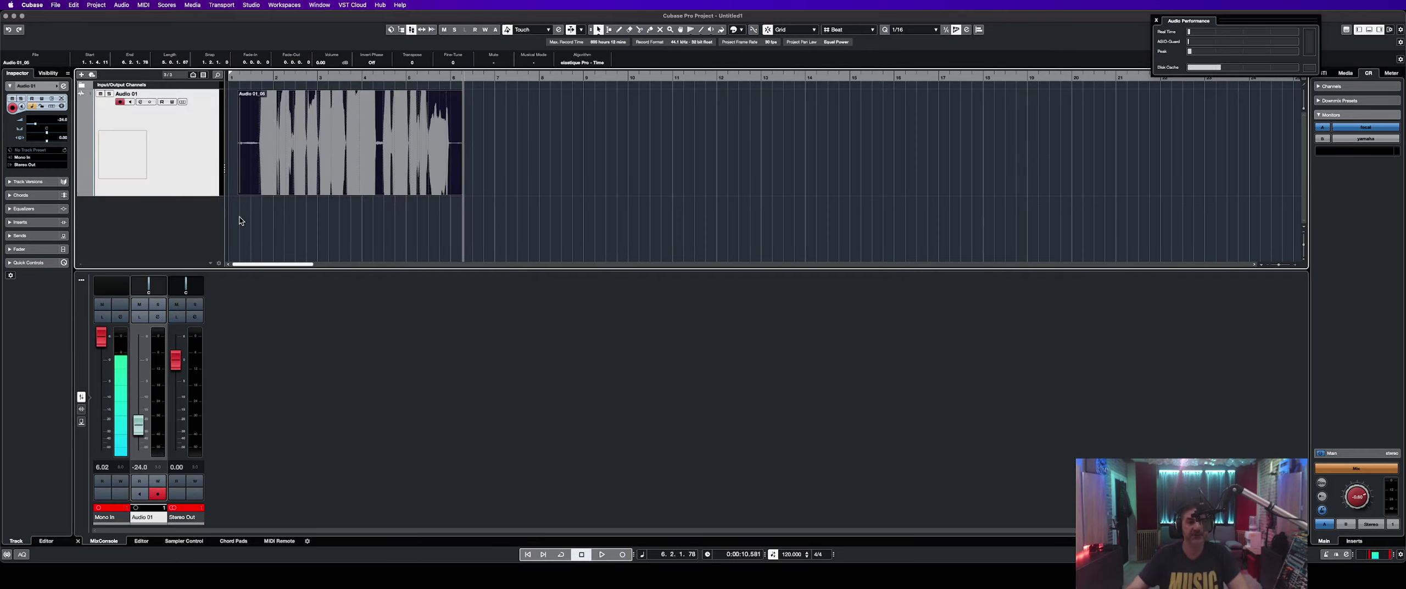
Set the project's recording bit depth to 24 bit.
left_click(693, 43)
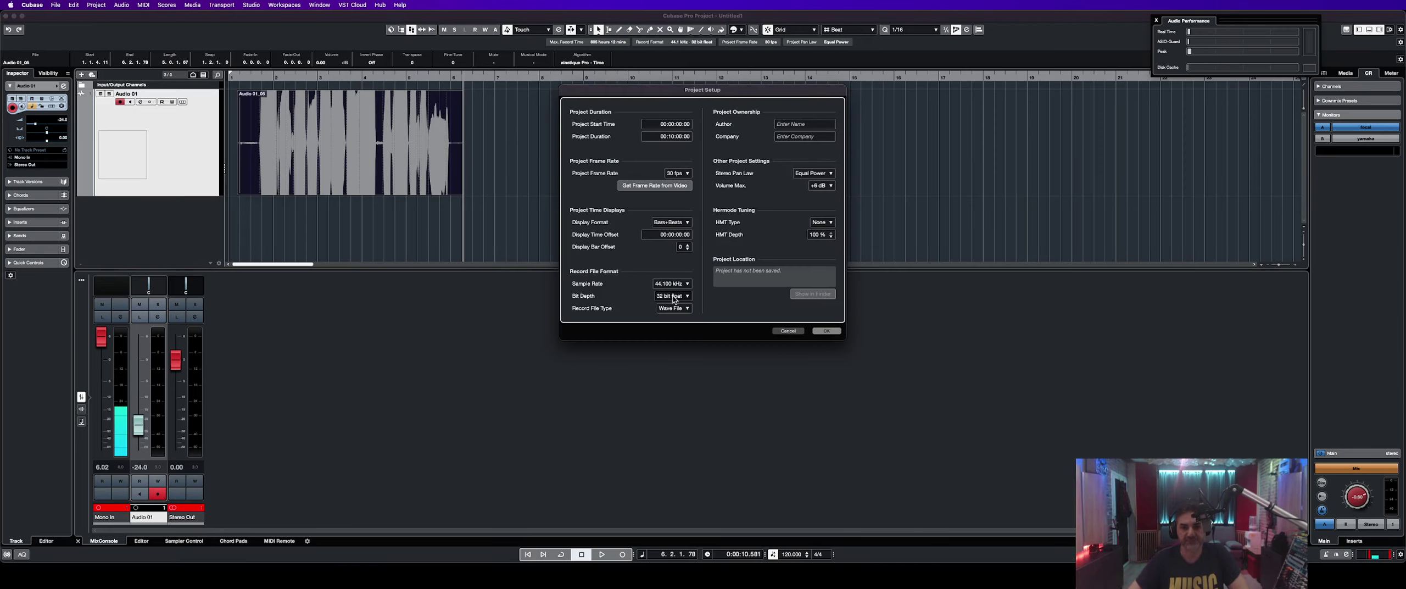
left_click(674, 296)
left_click(675, 295)
left_click(826, 331)
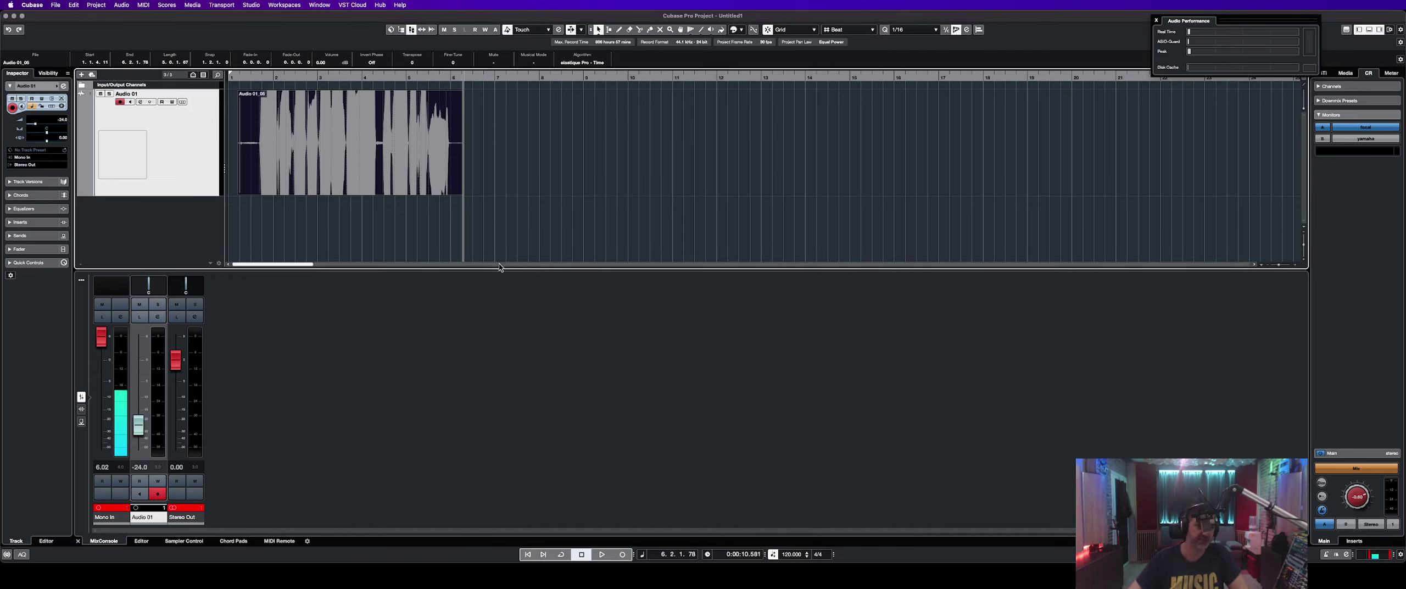
Record an overloaded 24 bit take just after the first take, from bar 6 to bar 11.
left_click(470, 241)
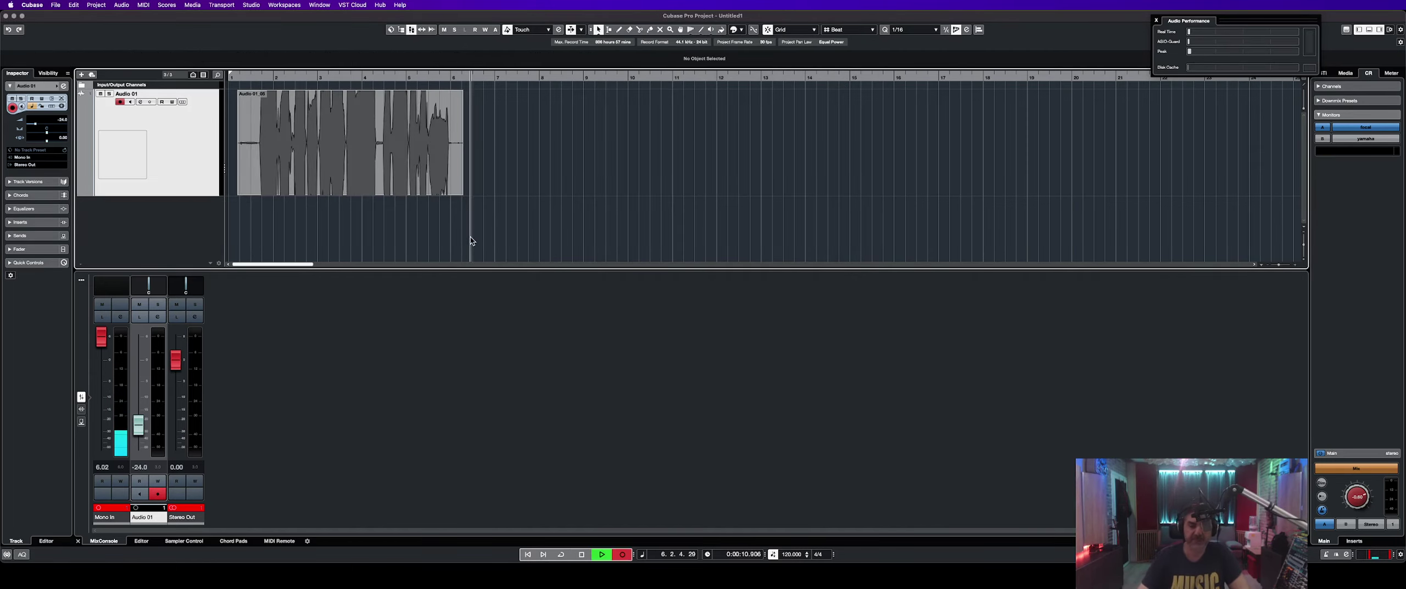
key("KP_Multiply")
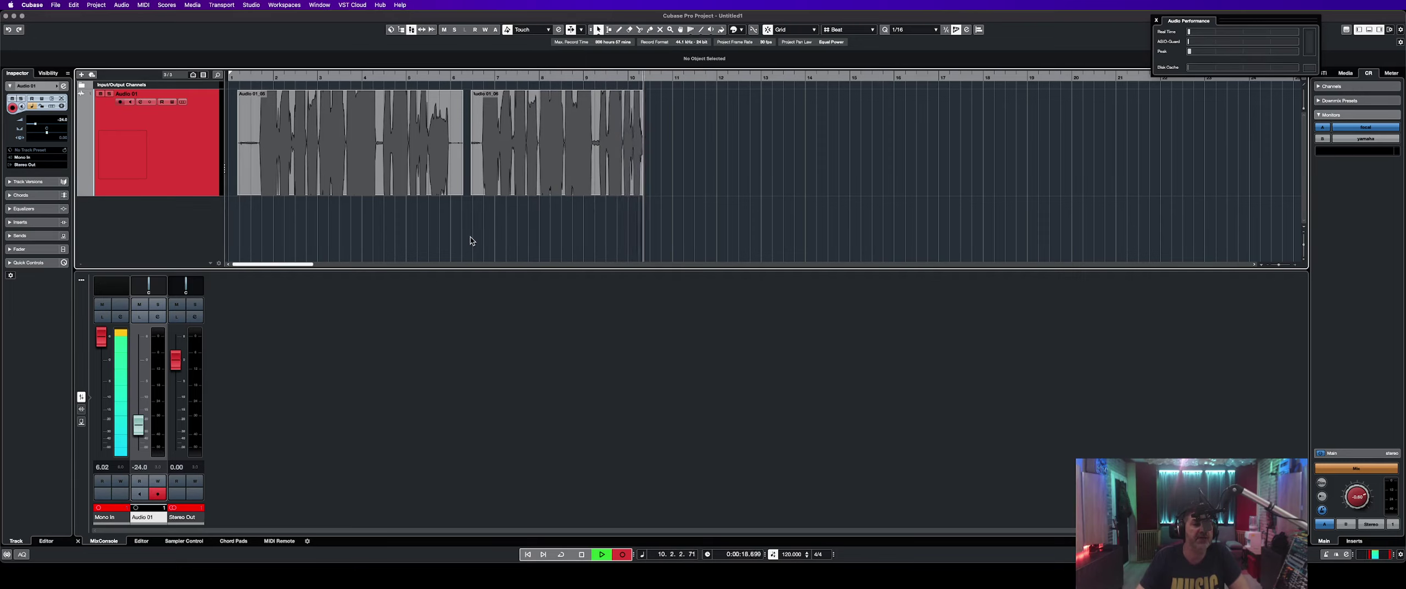
key("space")
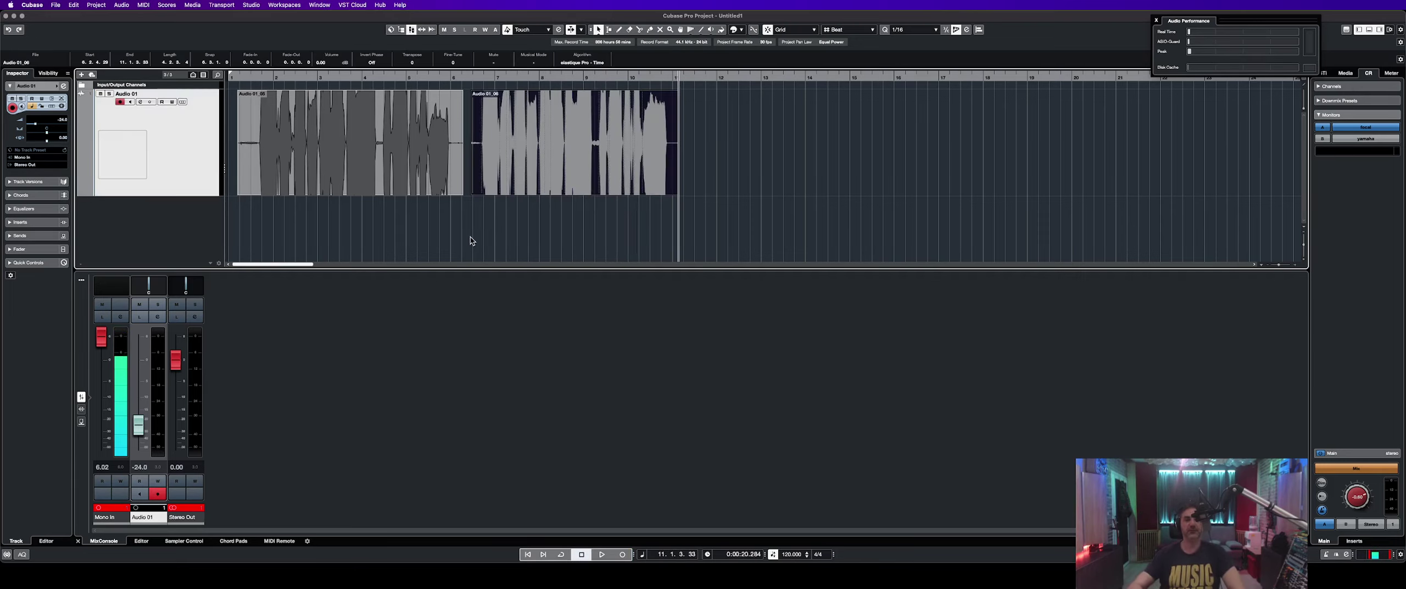
Set the Audio 01 track's volume to 0.00 dB and reset its peak meter.
left_click(257, 223)
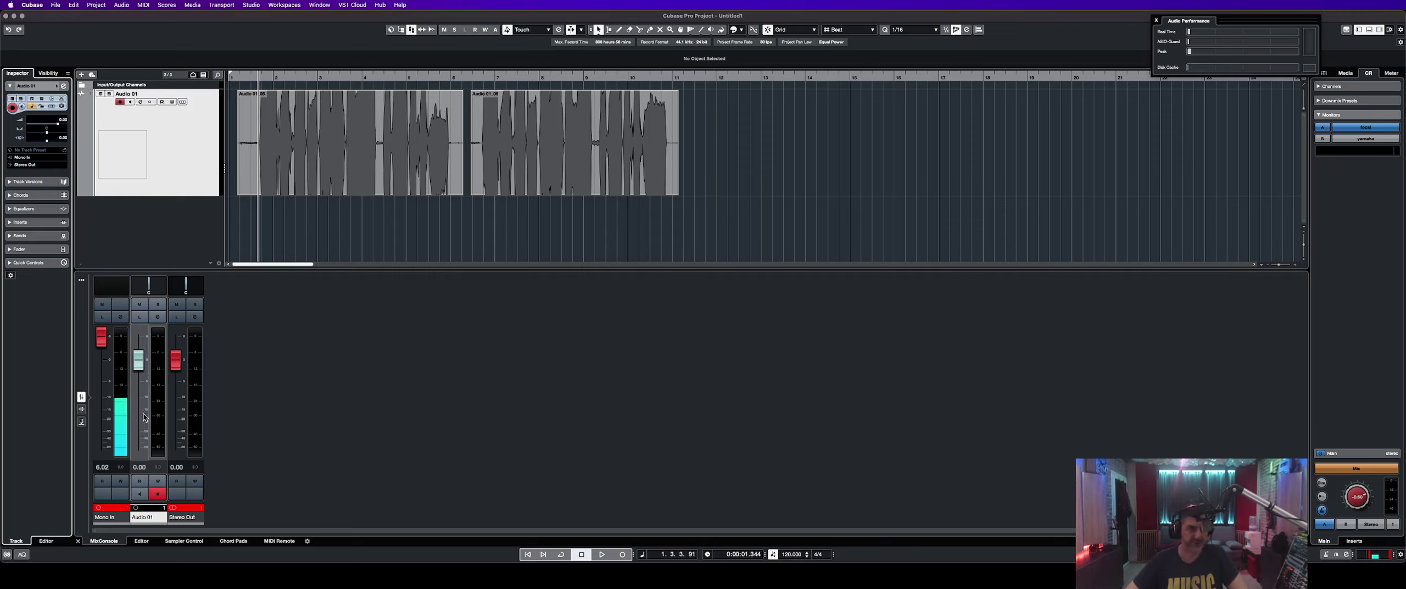
left_click(156, 471)
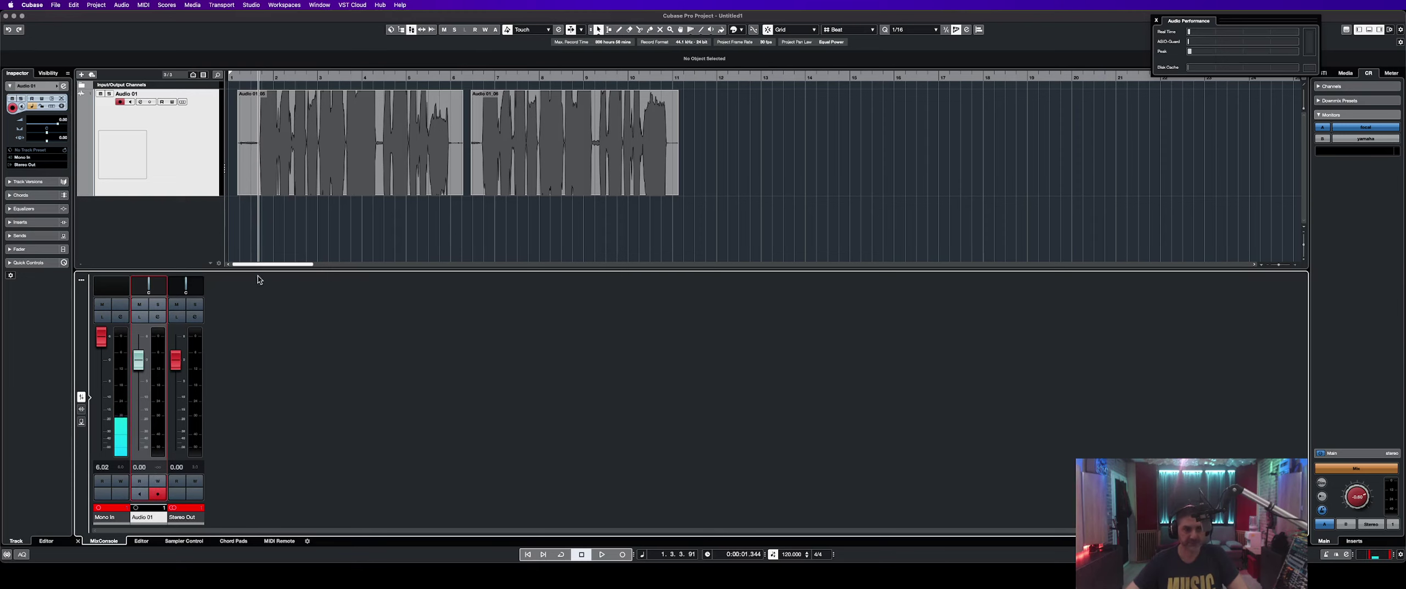
Color the first, 32 bit float take blue and the second, 24 bit take orange.
left_click(337, 175)
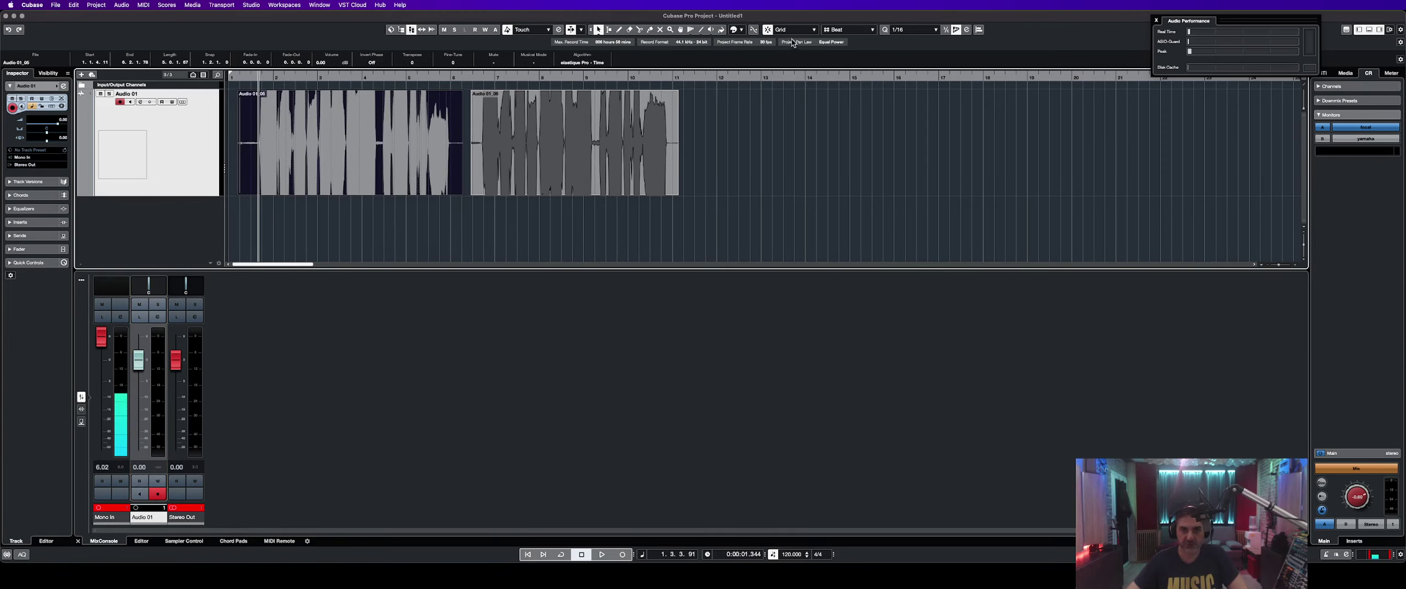
left_click(741, 31)
left_click(750, 64)
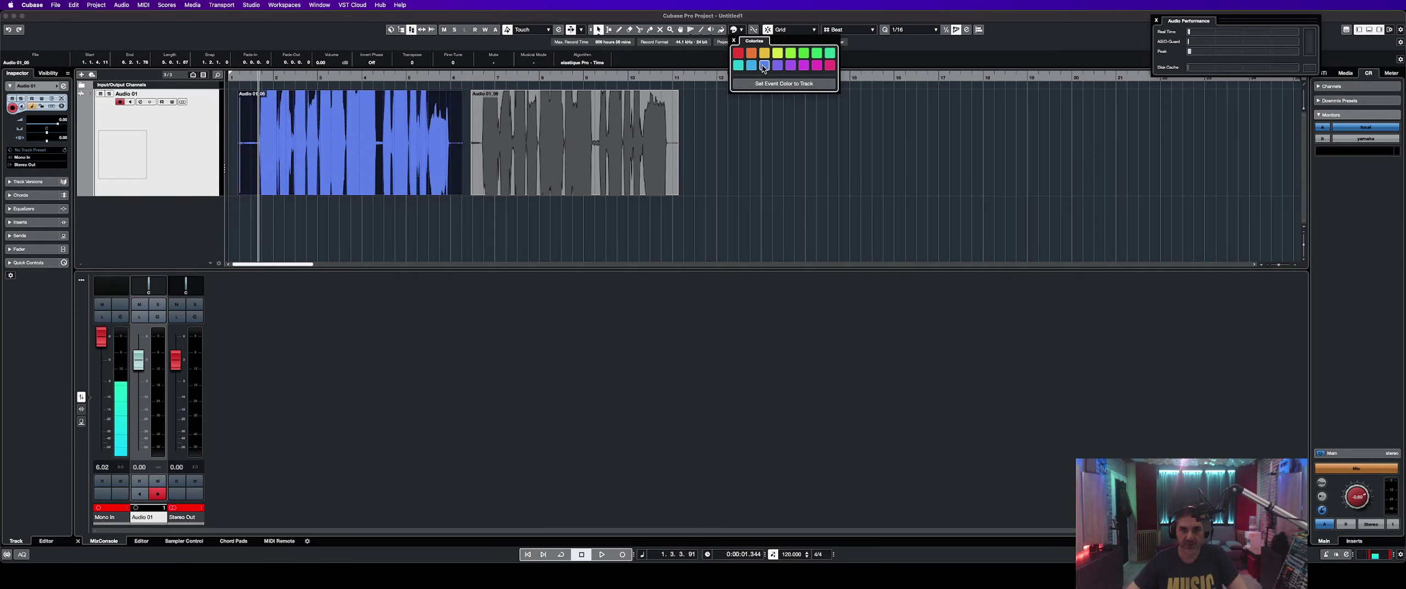
left_click(675, 95)
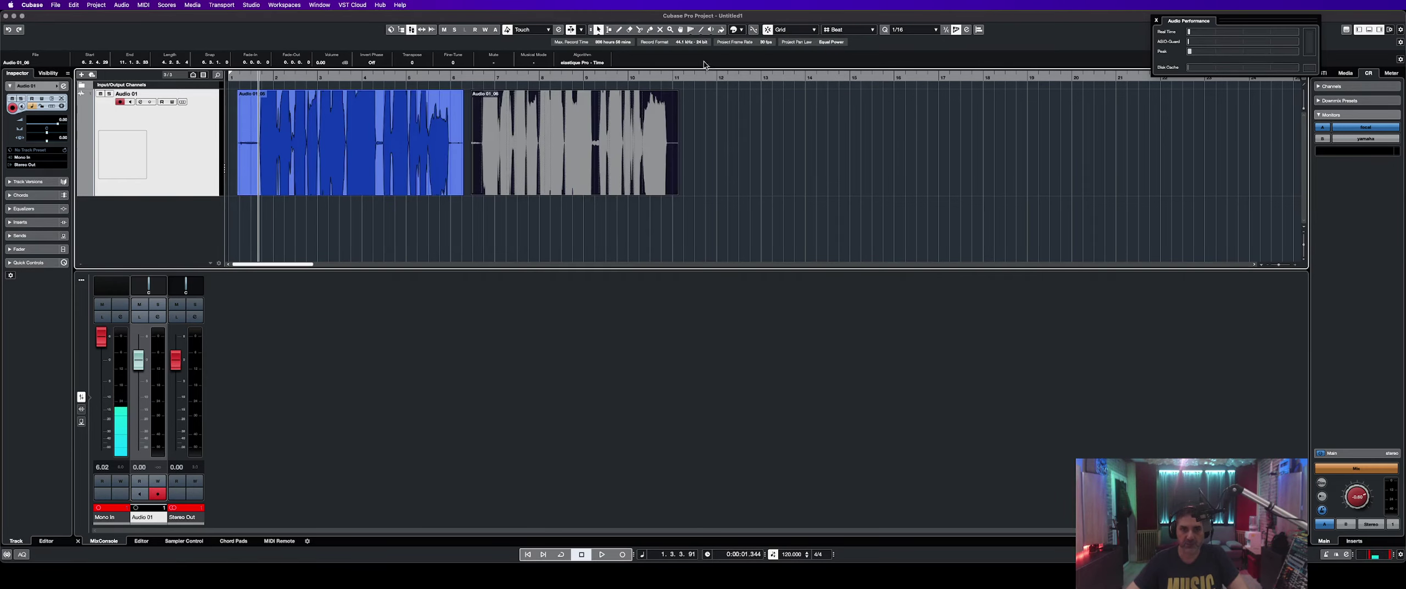
left_click(735, 33)
left_click(752, 53)
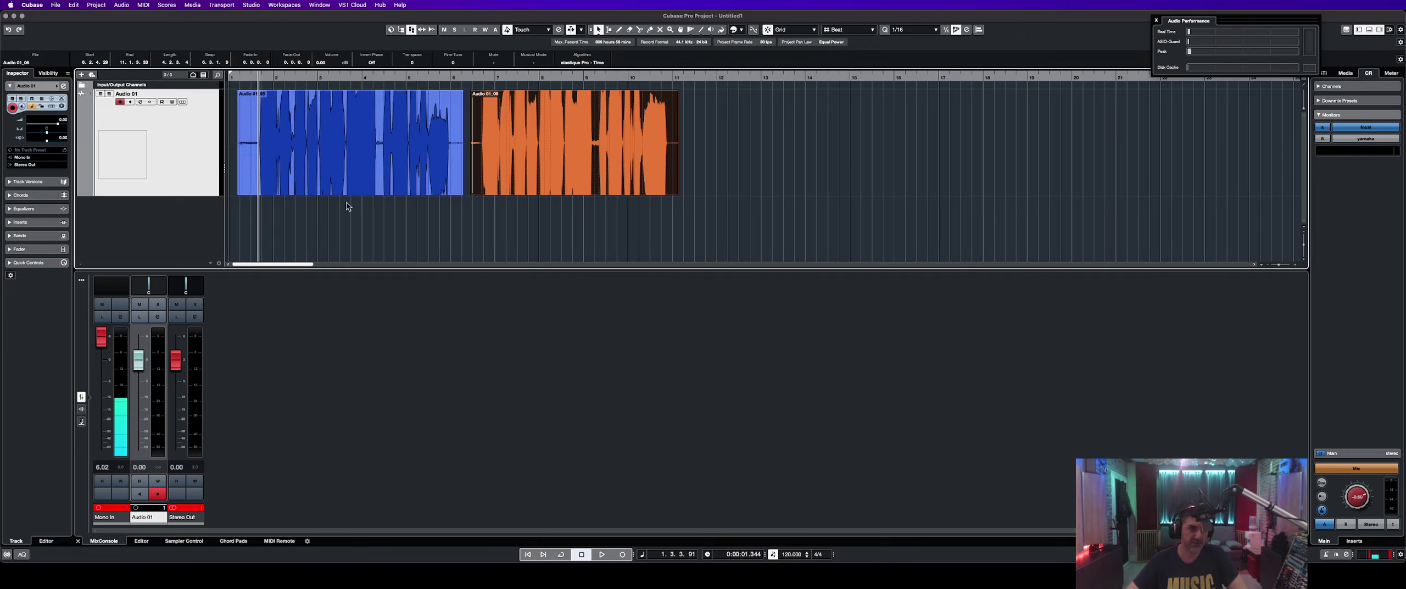
Play the blue 32 bit float take through to its end to check its peak level.
left_click(255, 222)
key("space")
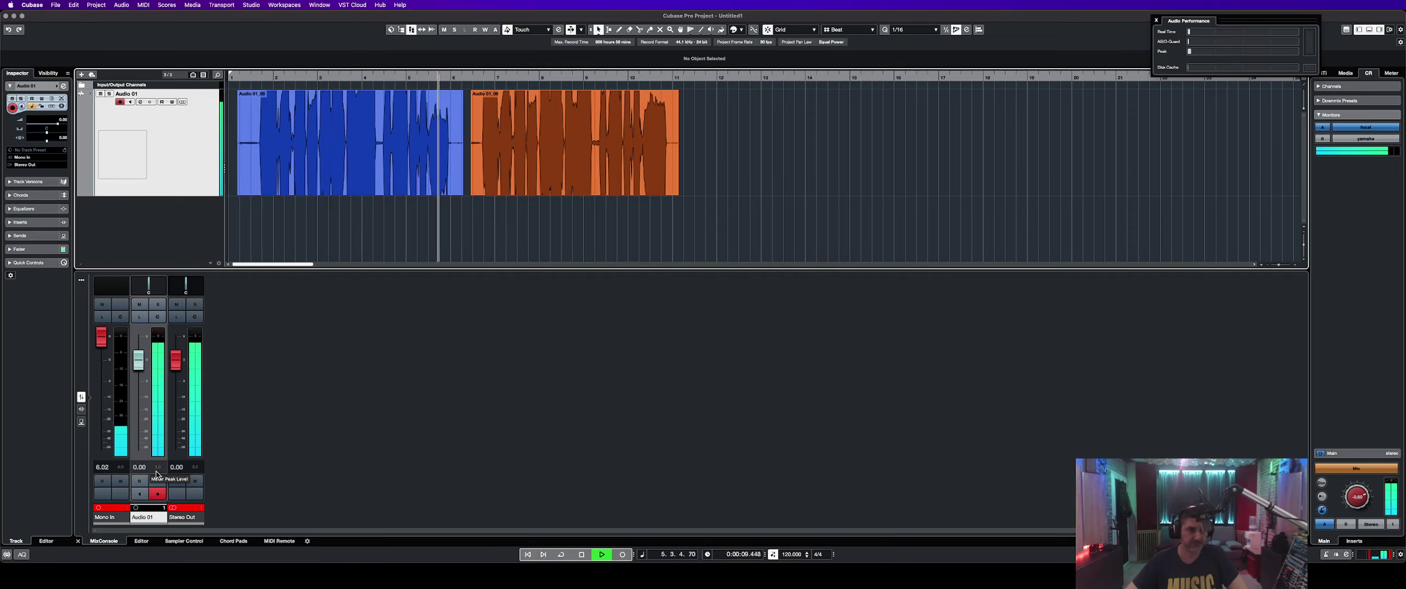
key("space")
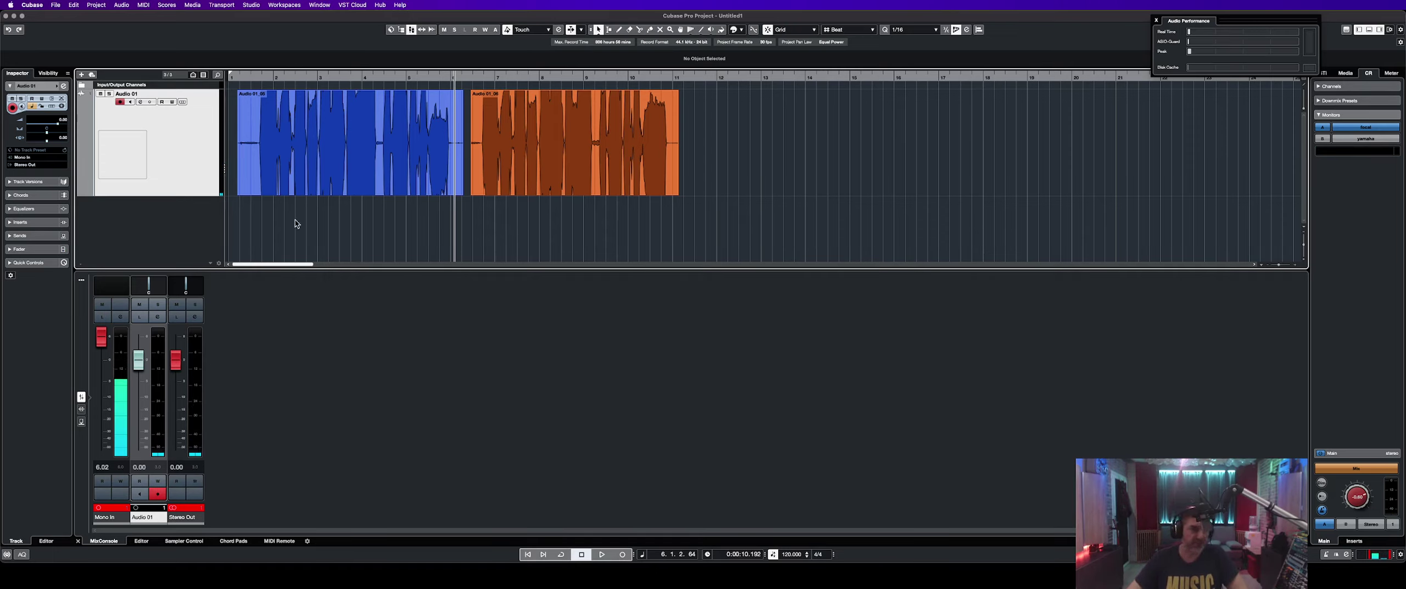
Select both takes and set the Stereo Out channel's volume to -5.00 dB.
left_click_drag(814, 171, 320, 173)
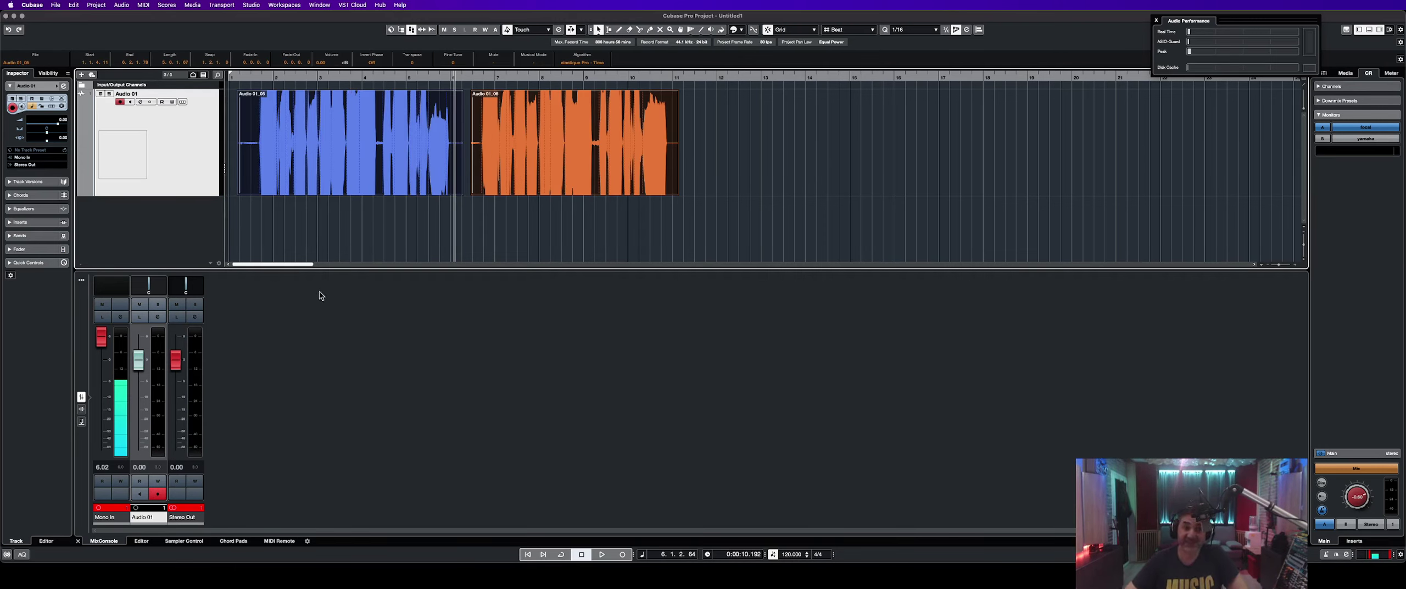
left_click_drag(175, 360, 171, 383)
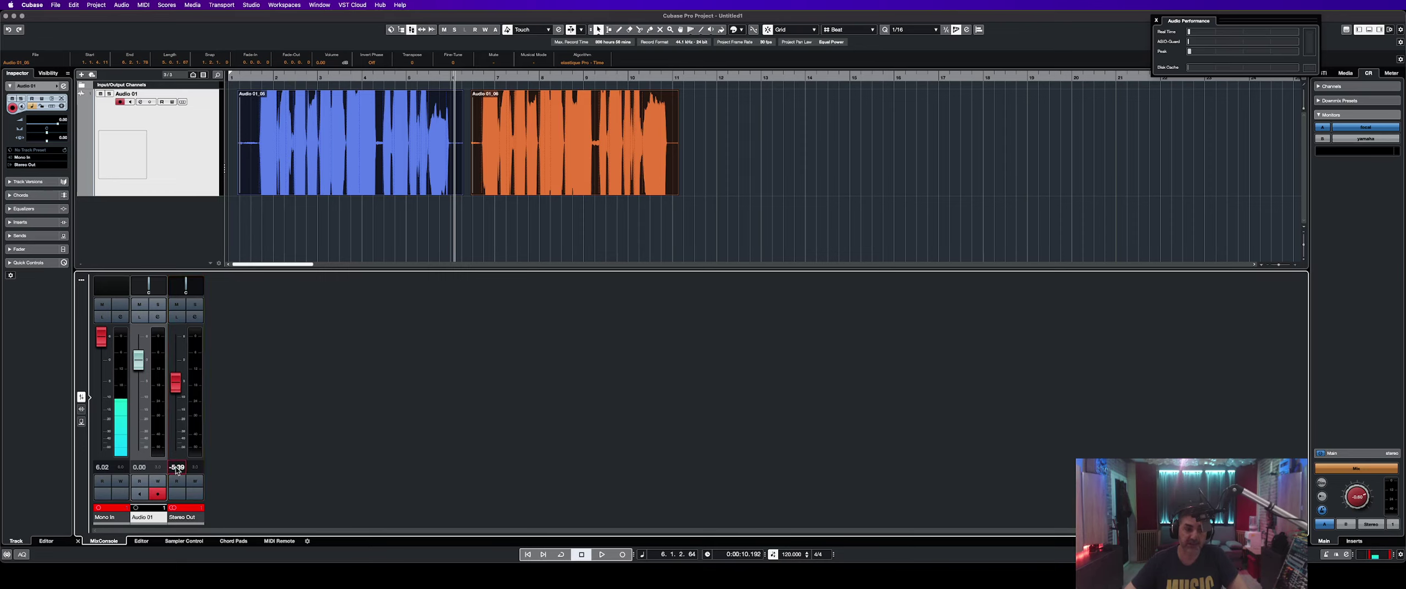
key("Return")
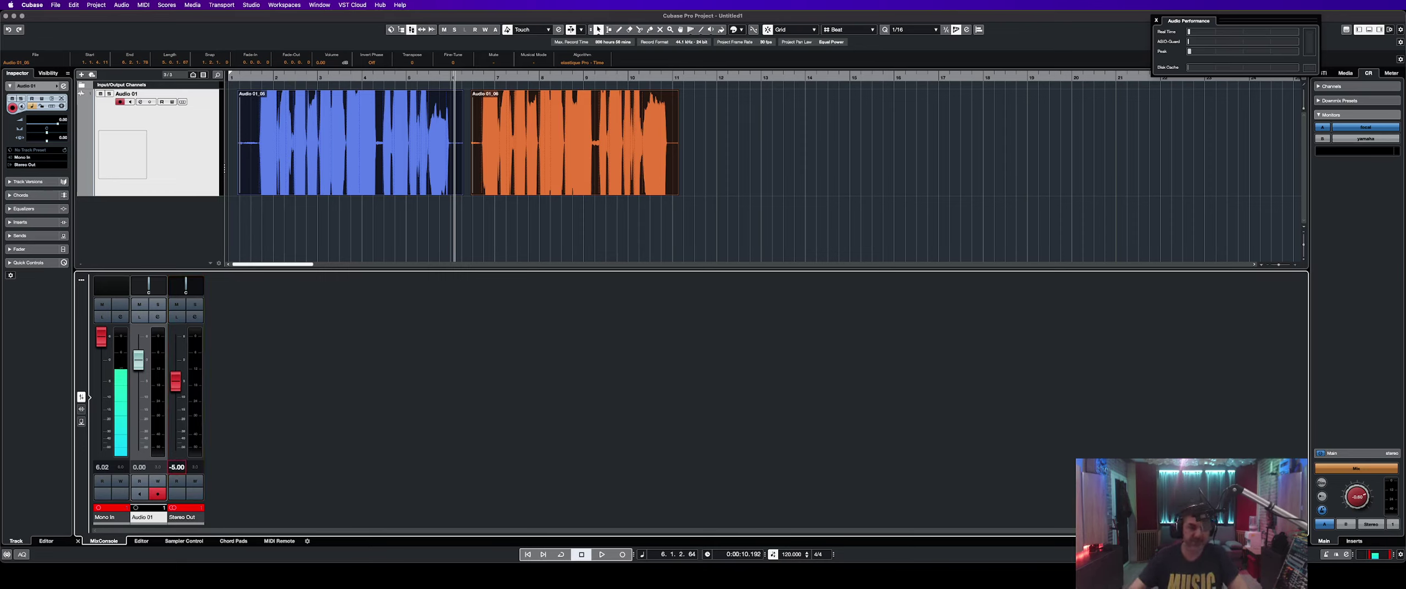
Play both takes from the start of the blue clip, and replay the blue take's opening to judge the sound.
left_click(250, 218)
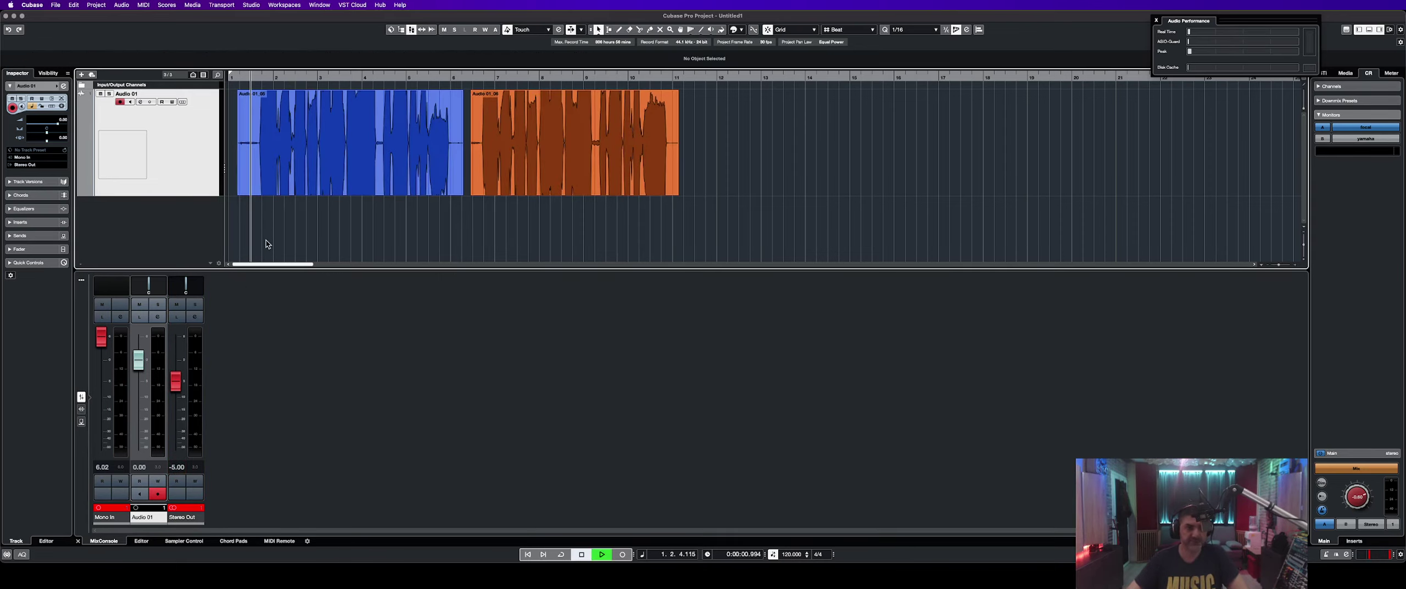
key("space")
key("space")
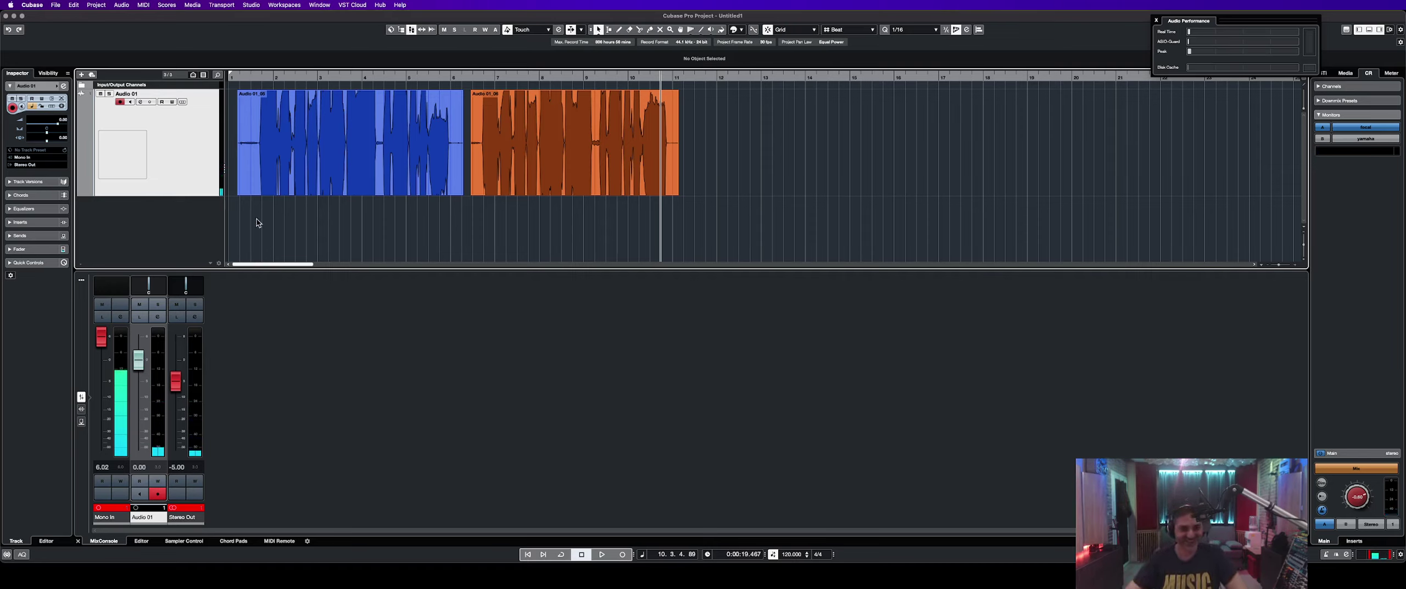
left_click(257, 225)
key("space")
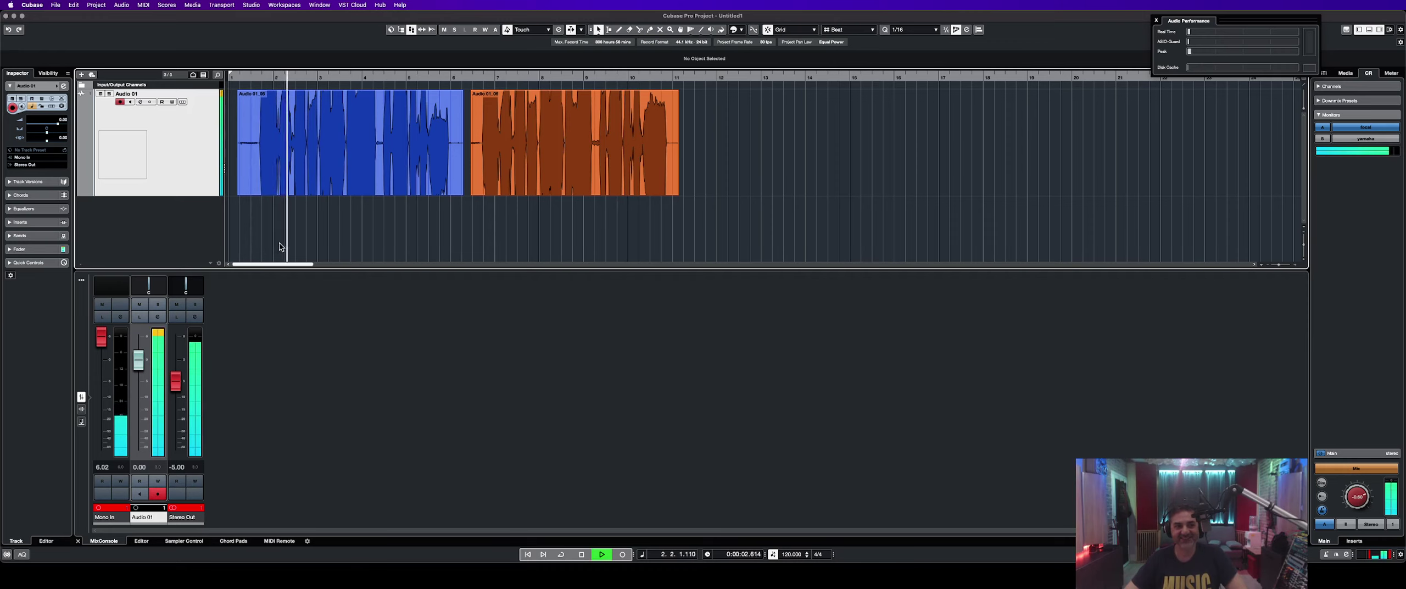
key("space")
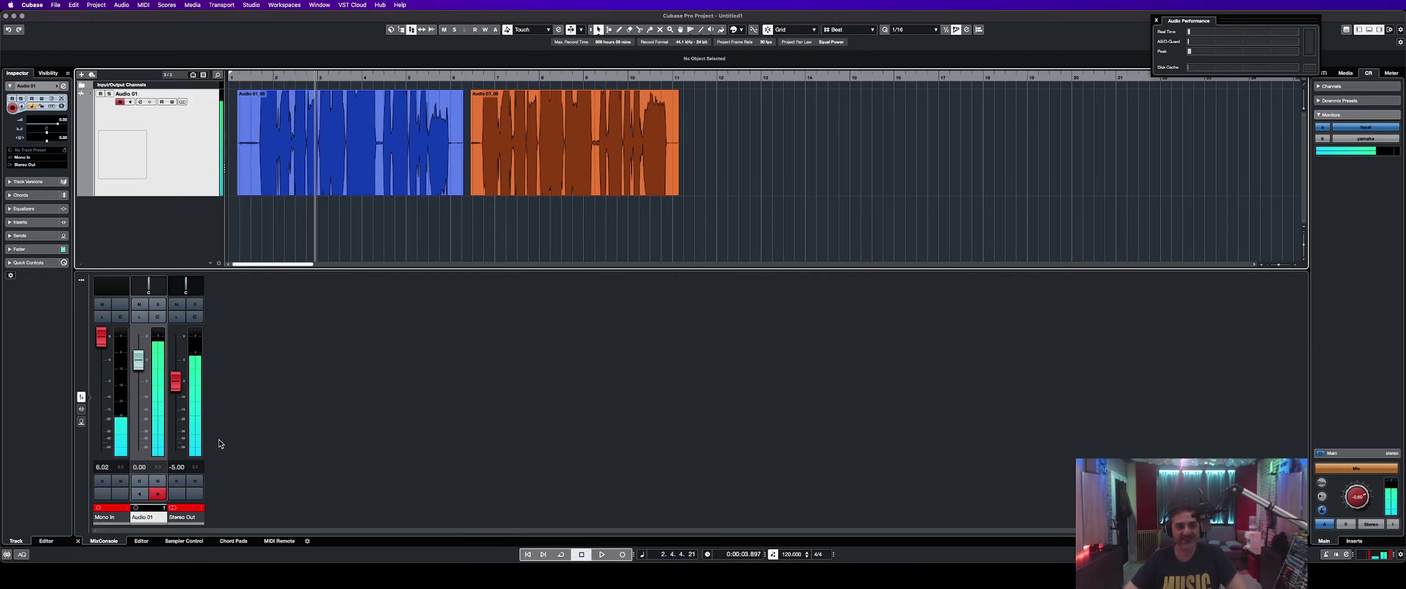
Set the Stereo Out channel's volume to -7.00 dB and play the blue and orange takes.
left_click(176, 468)
type("-7")
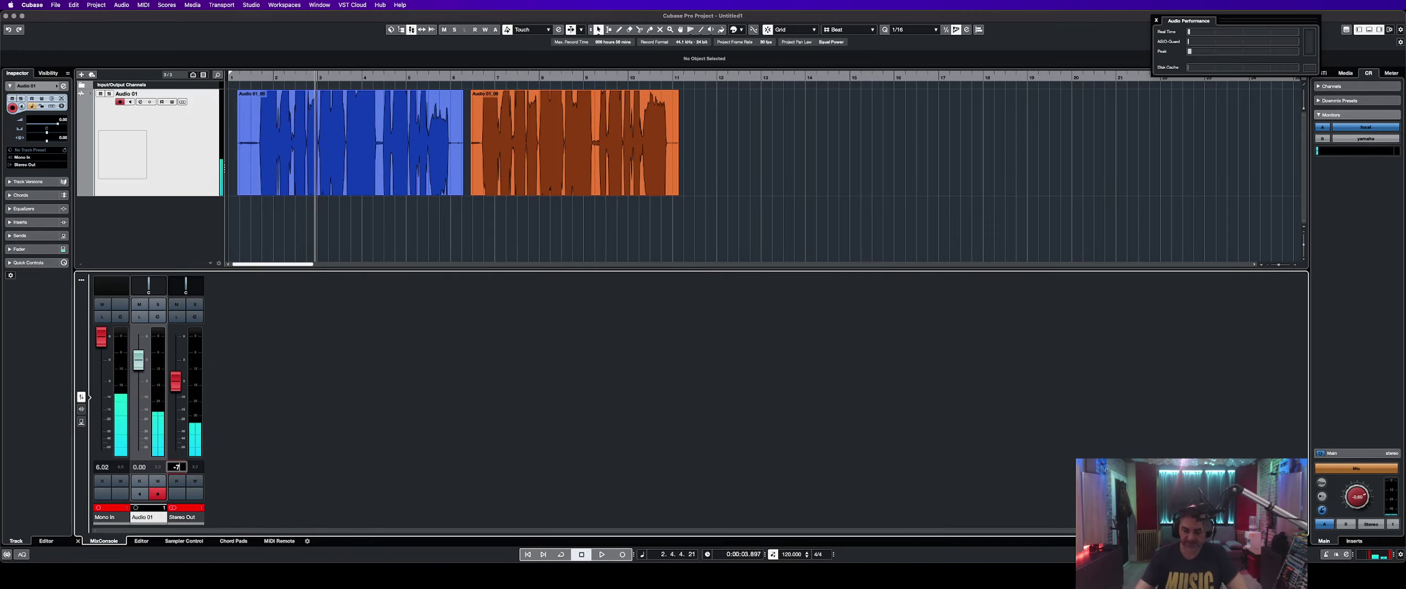
key("Return")
key("space")
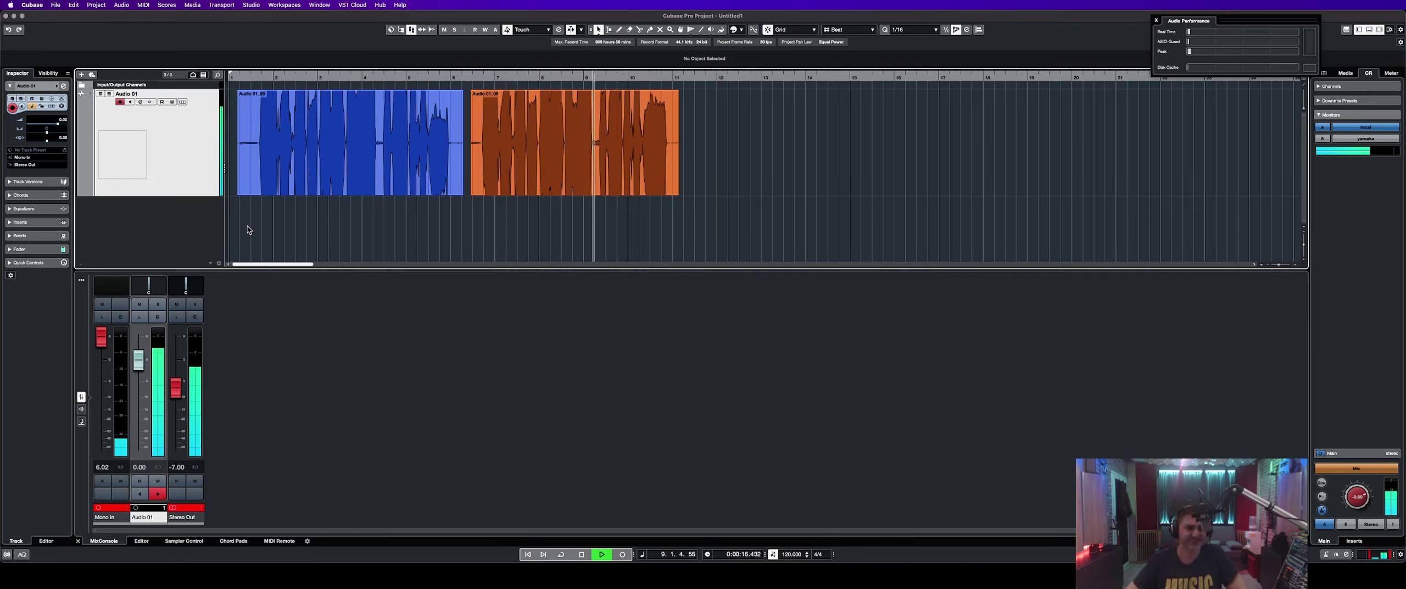
key("space")
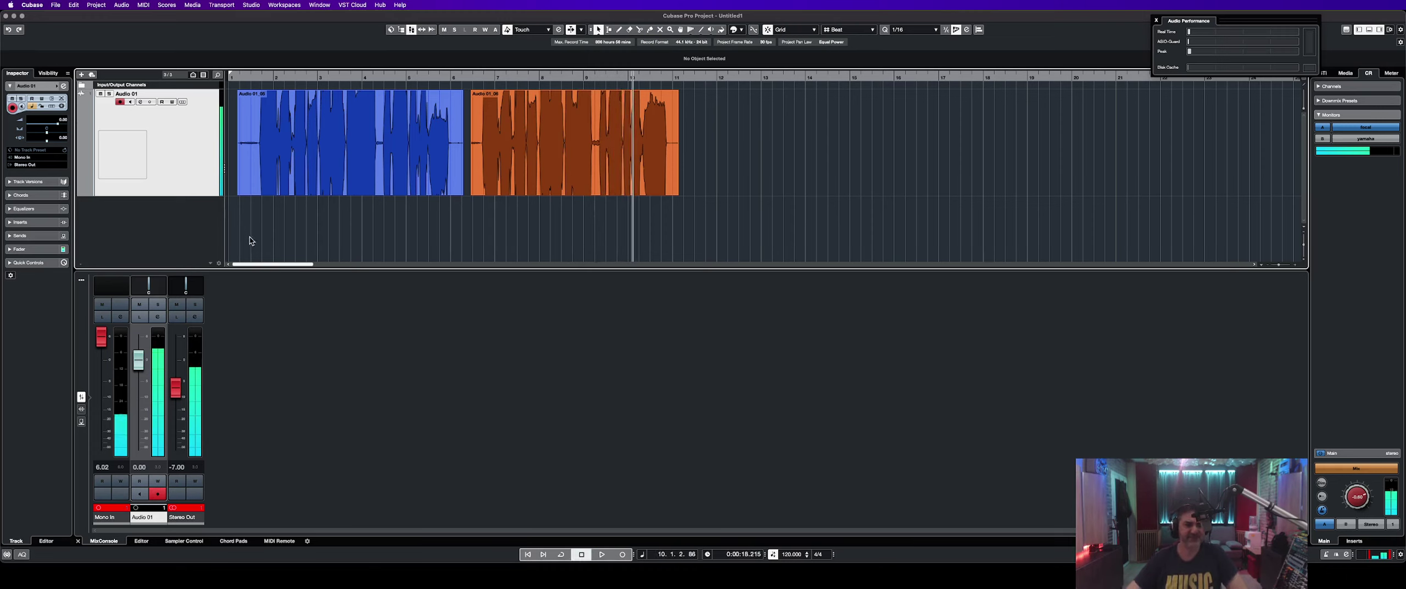
Reset the Audio 01 channel's peak meter and compare peak levels by playing the openings of the blue and orange takes.
left_click(158, 474)
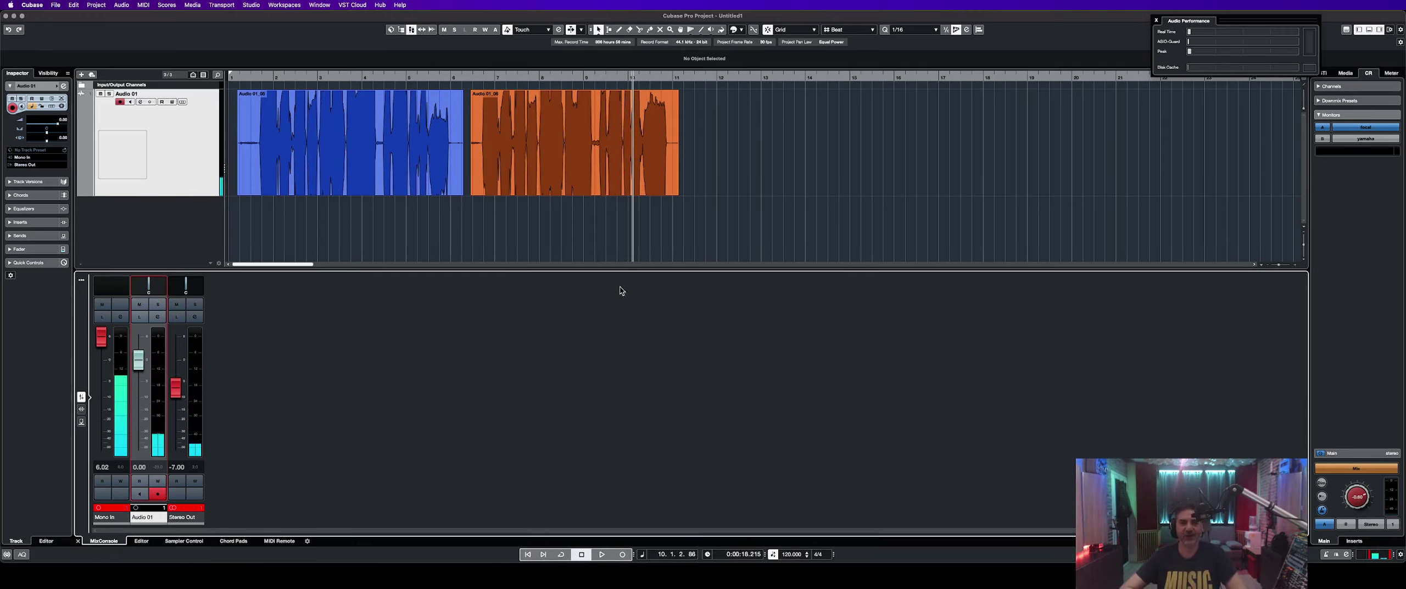
key("period")
key("space")
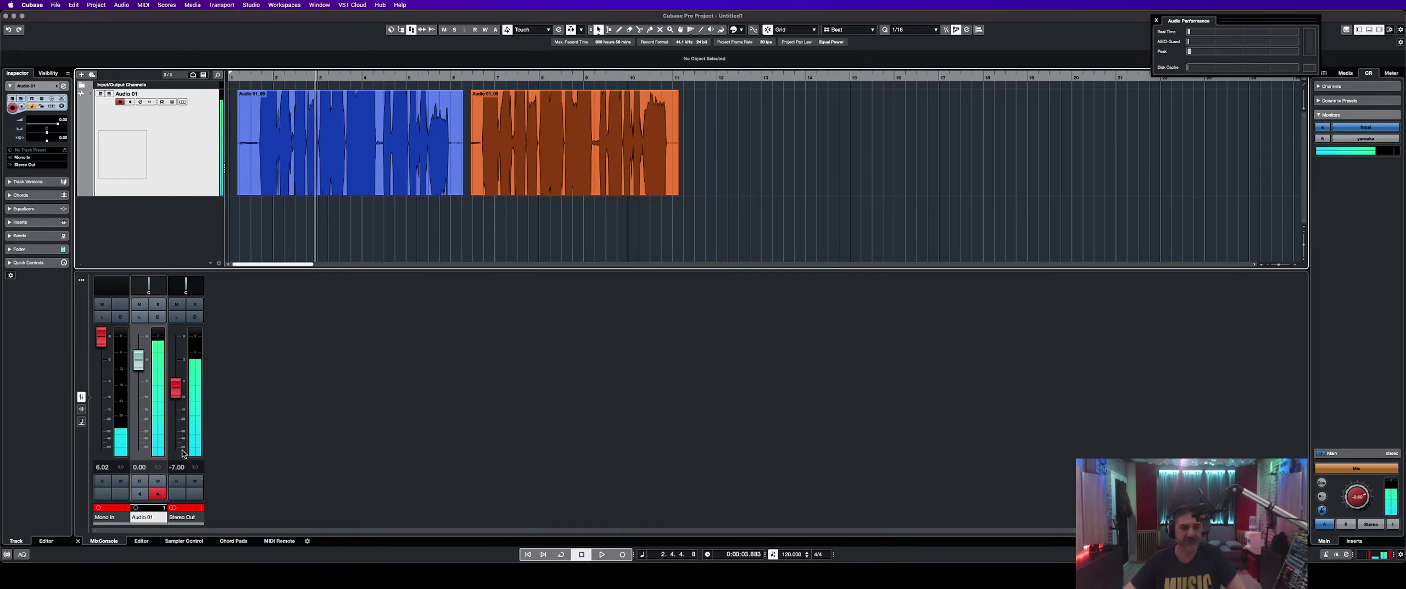
left_click(469, 223)
left_click(157, 470)
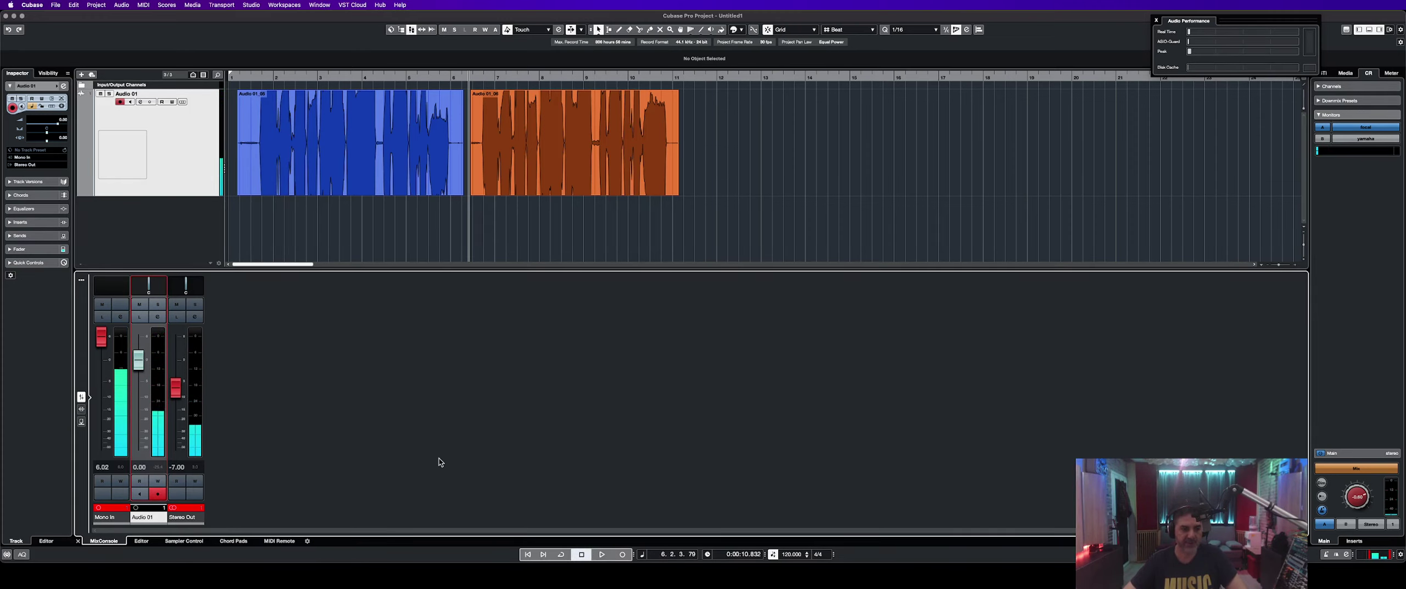
key("space")
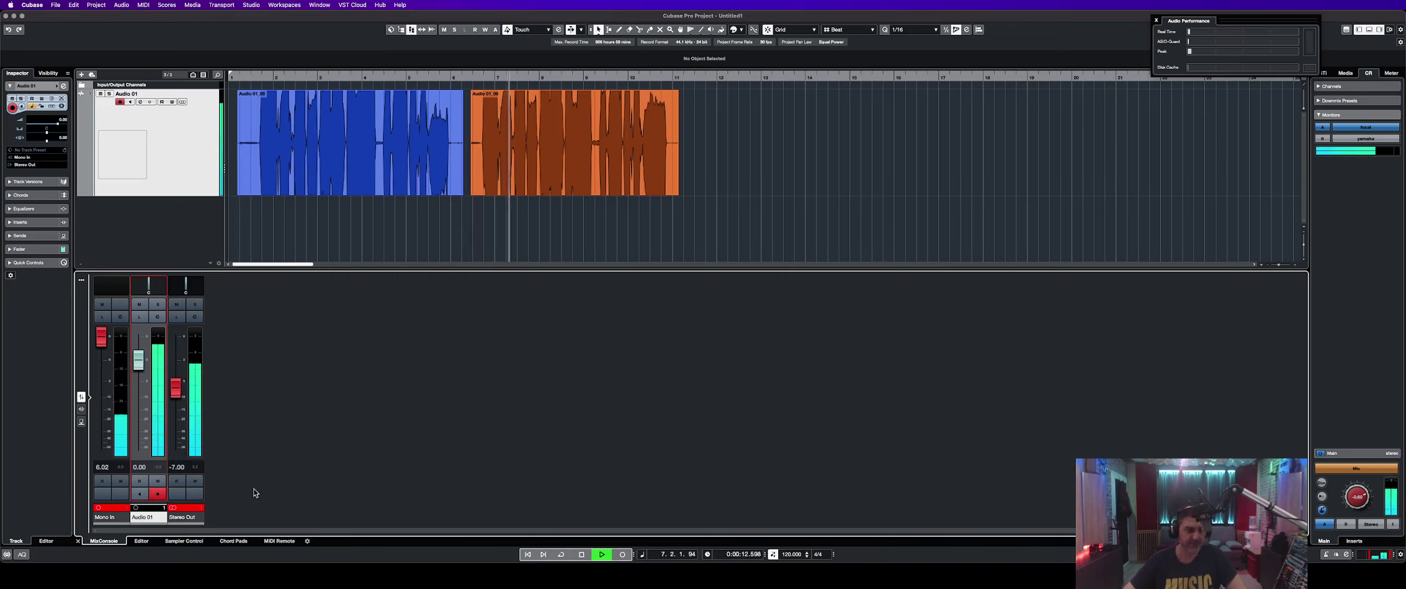
key("space")
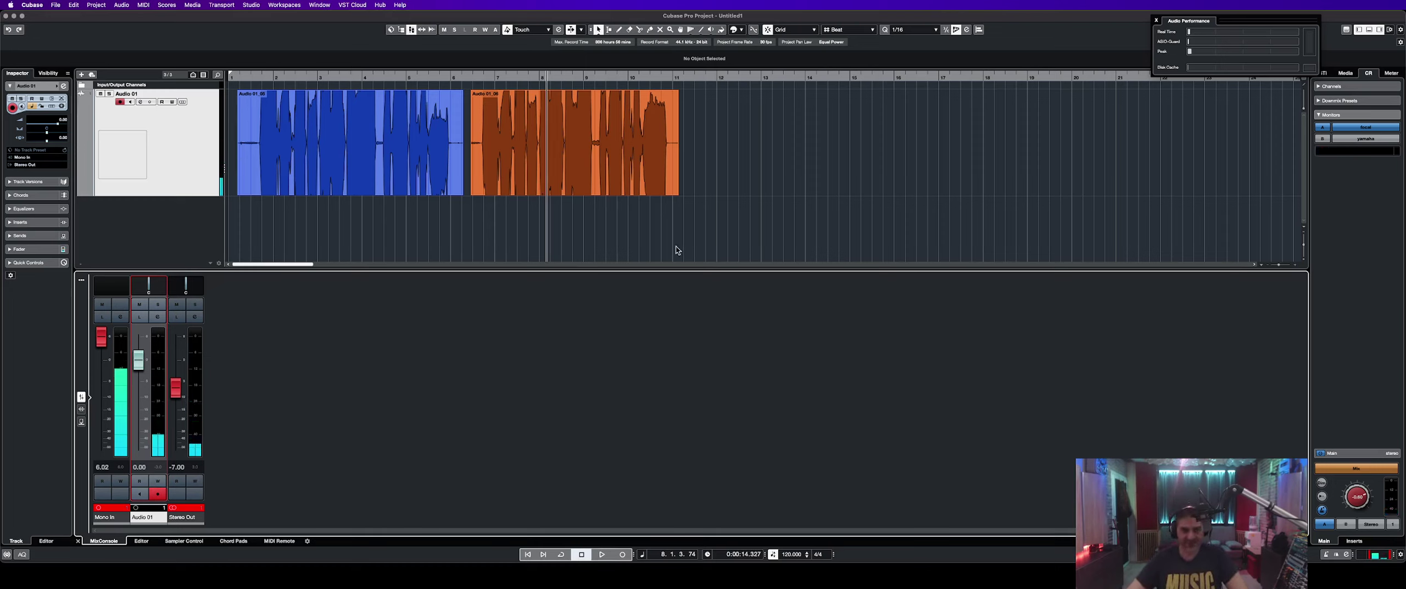
Select both takes and lower their clip volume together until the waveforms fit inside the clips.
left_click(731, 169)
left_click_drag(731, 169, 354, 182)
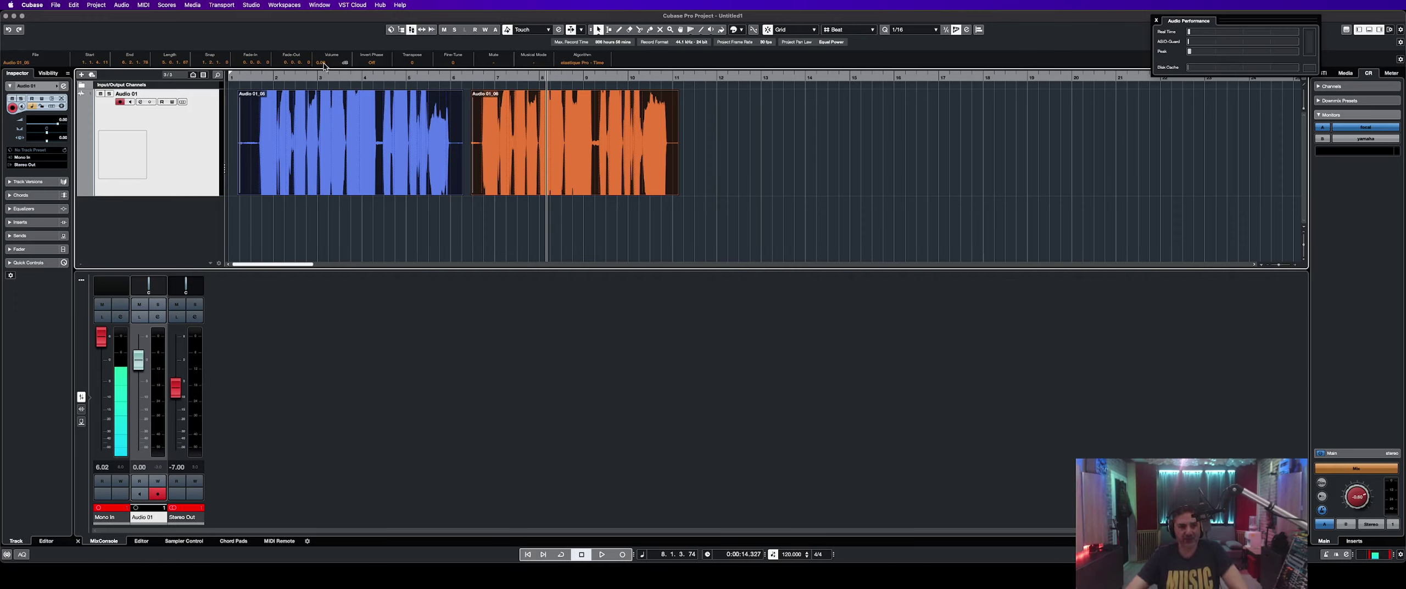
scroll(324, 66, "down", 8)
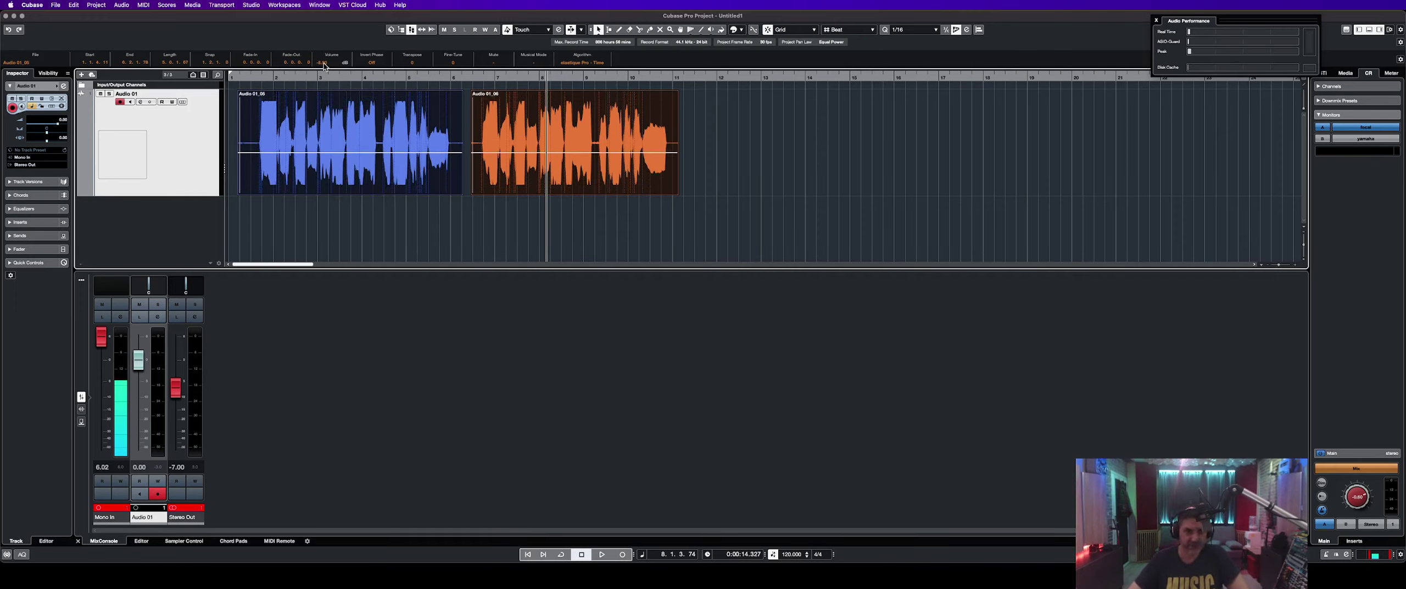
scroll(324, 66, "down", 3)
scroll(324, 66, "up", 2)
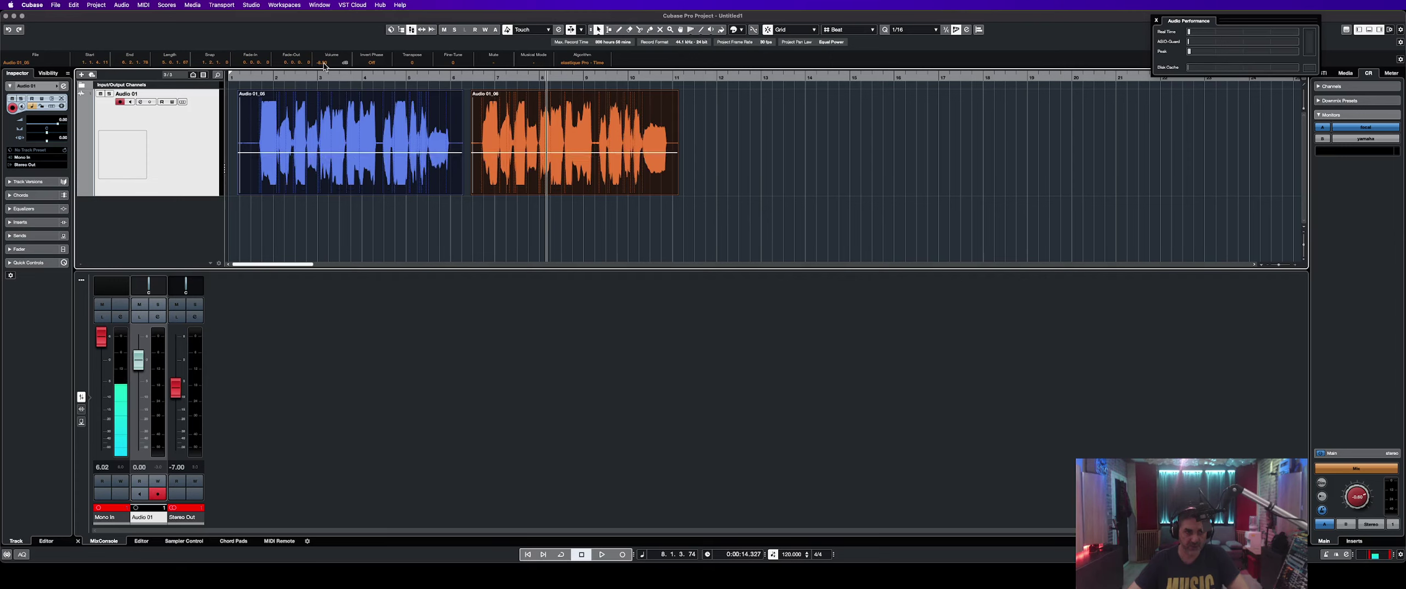
Enlarge both takes horizontally to compare their waveforms, and reset the Stereo Out channel's volume to 0.00 dB.
left_click(262, 220)
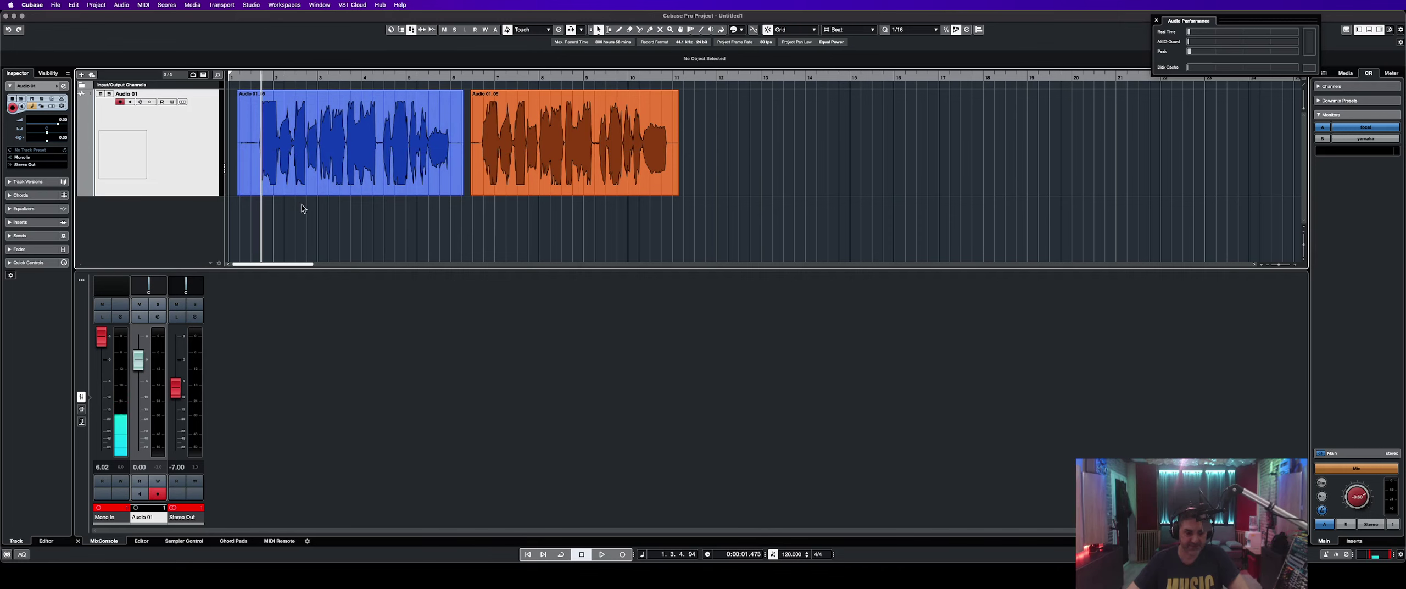
key("h")
key("h")
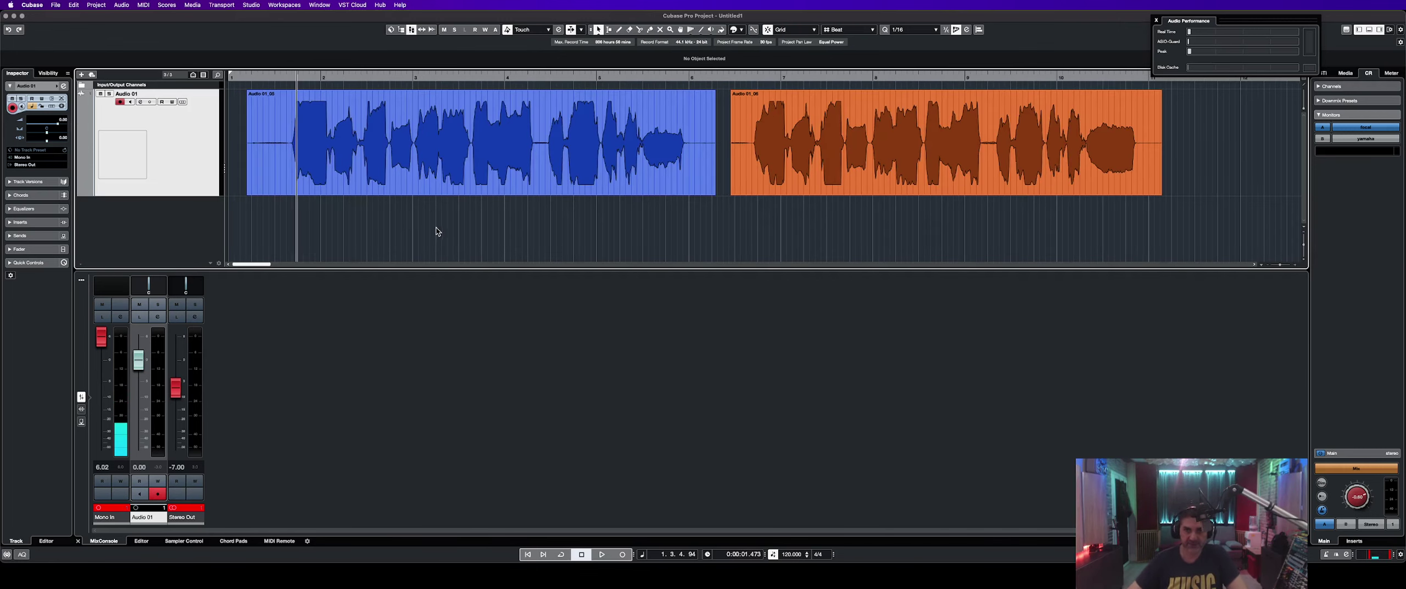
left_click(276, 217)
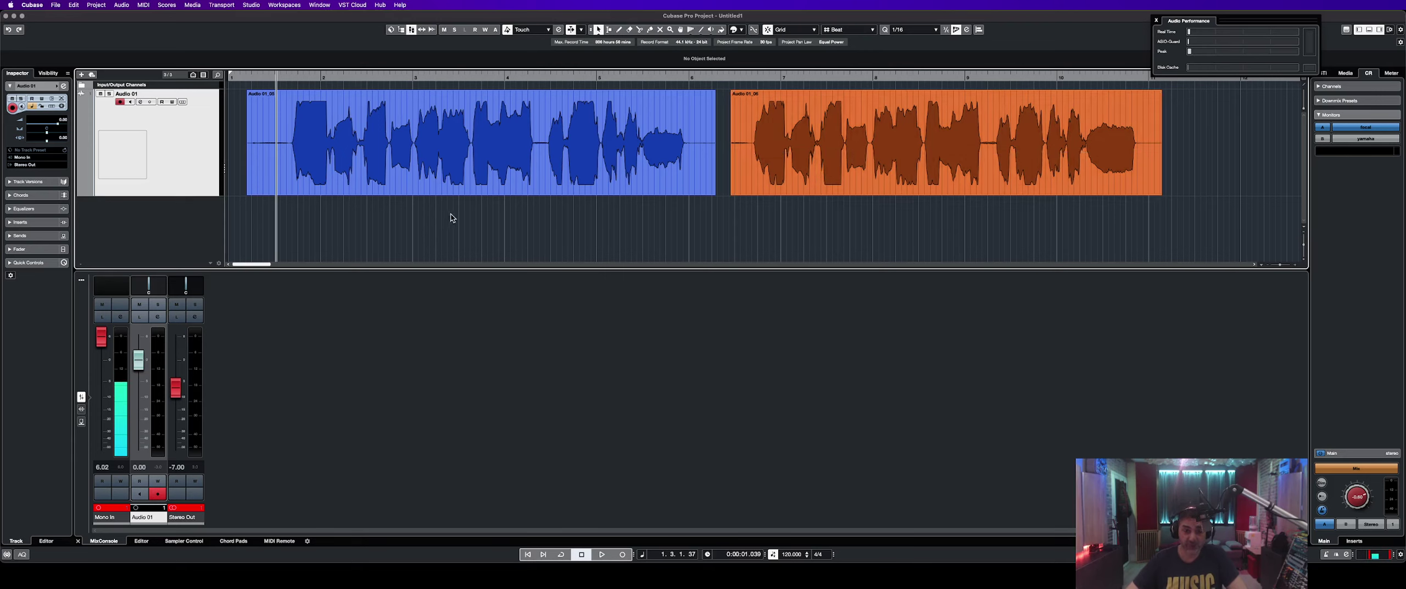
left_click(178, 397, "super")
Play the openings of the blue and orange takes alternately to compare how they sound at the reduced clip volume.
left_click(303, 187)
left_click(279, 216)
left_click(253, 219)
key("space")
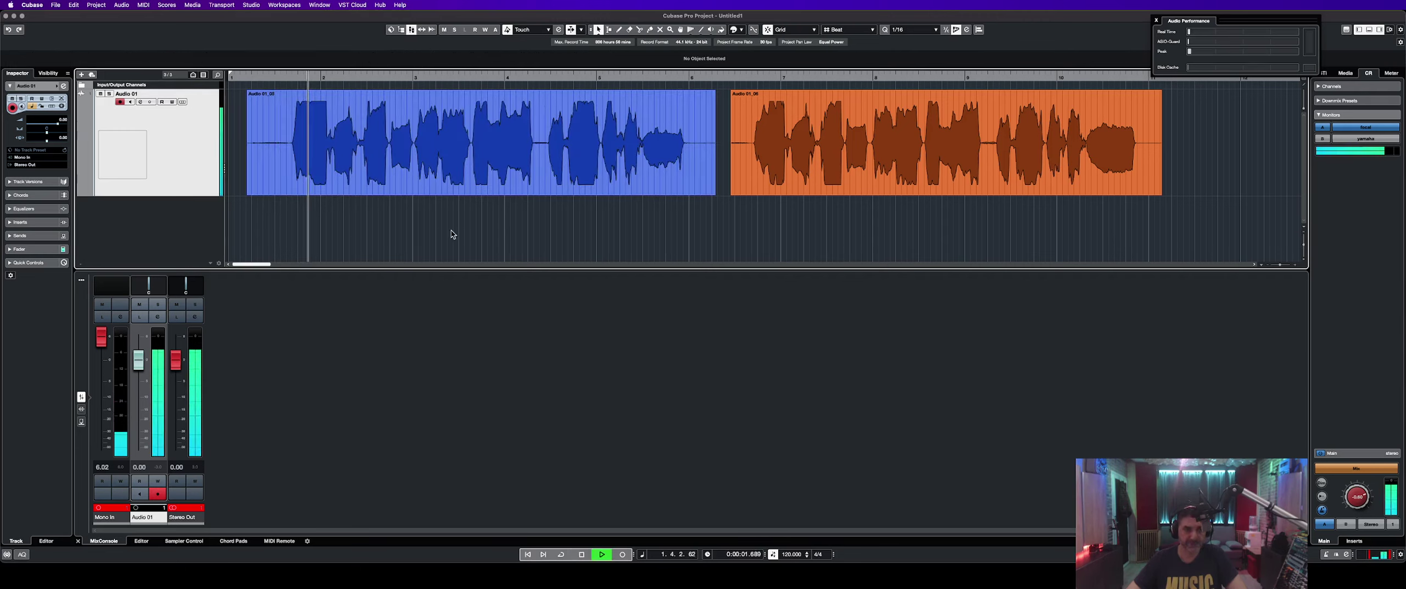
left_click(742, 229)
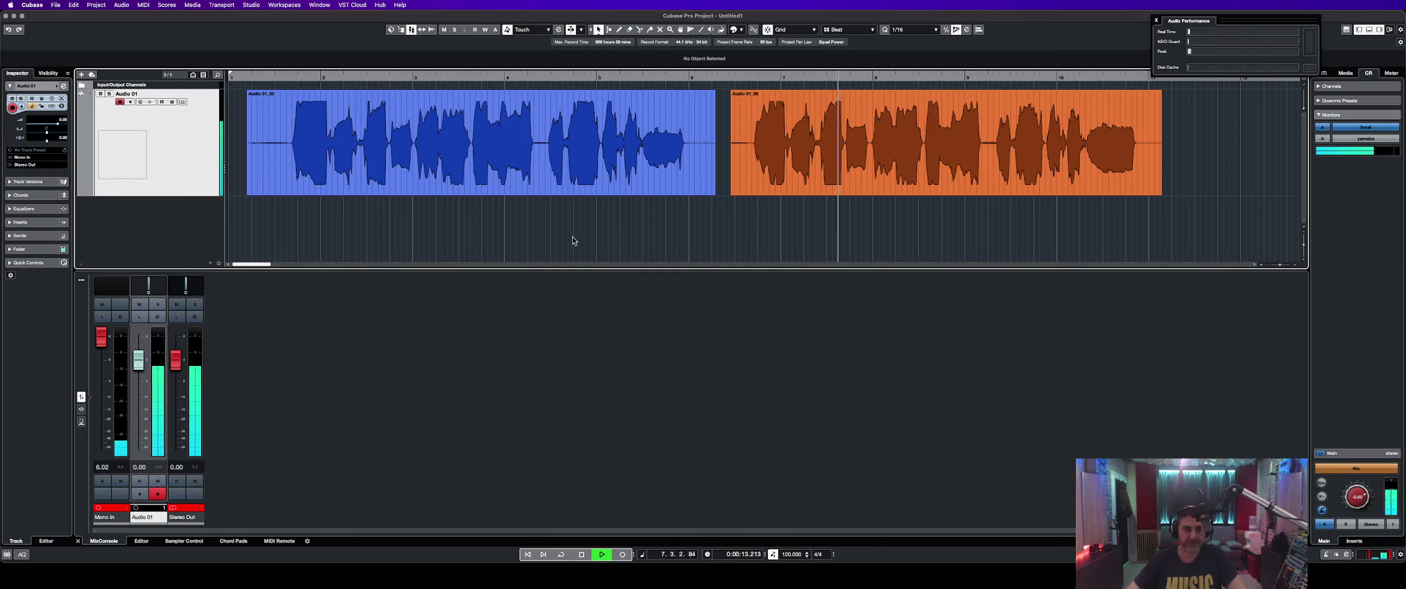
left_click(286, 222)
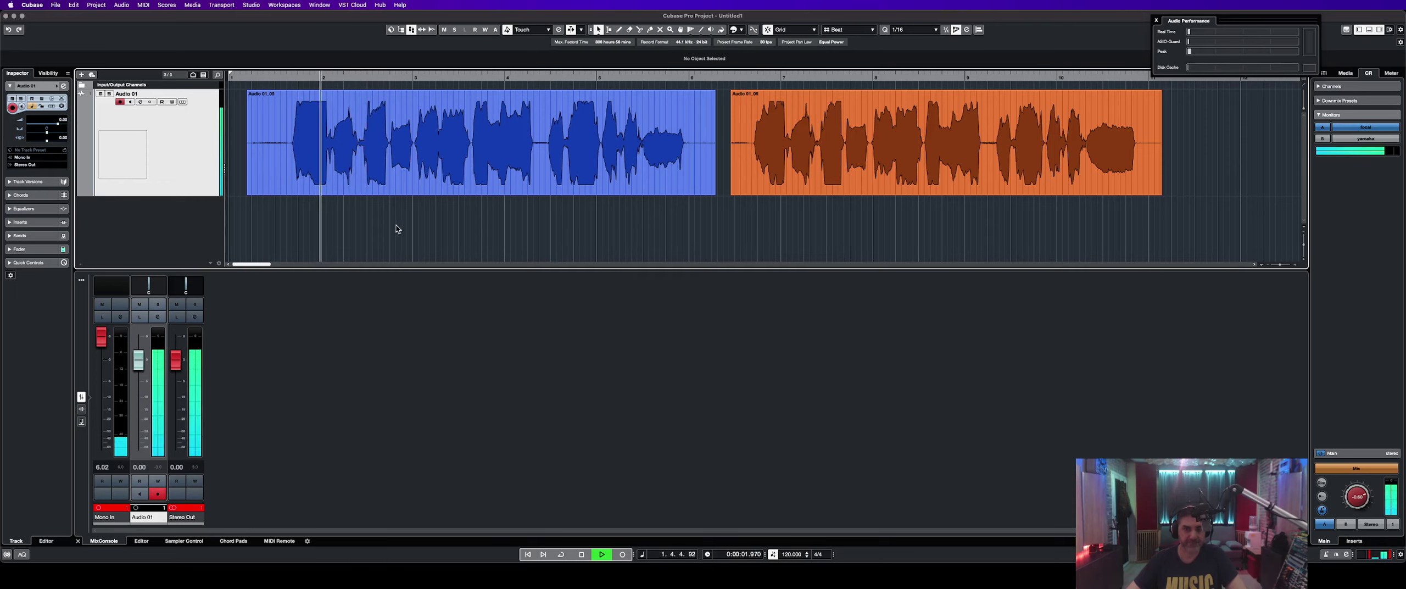
left_click(780, 241)
key("space")
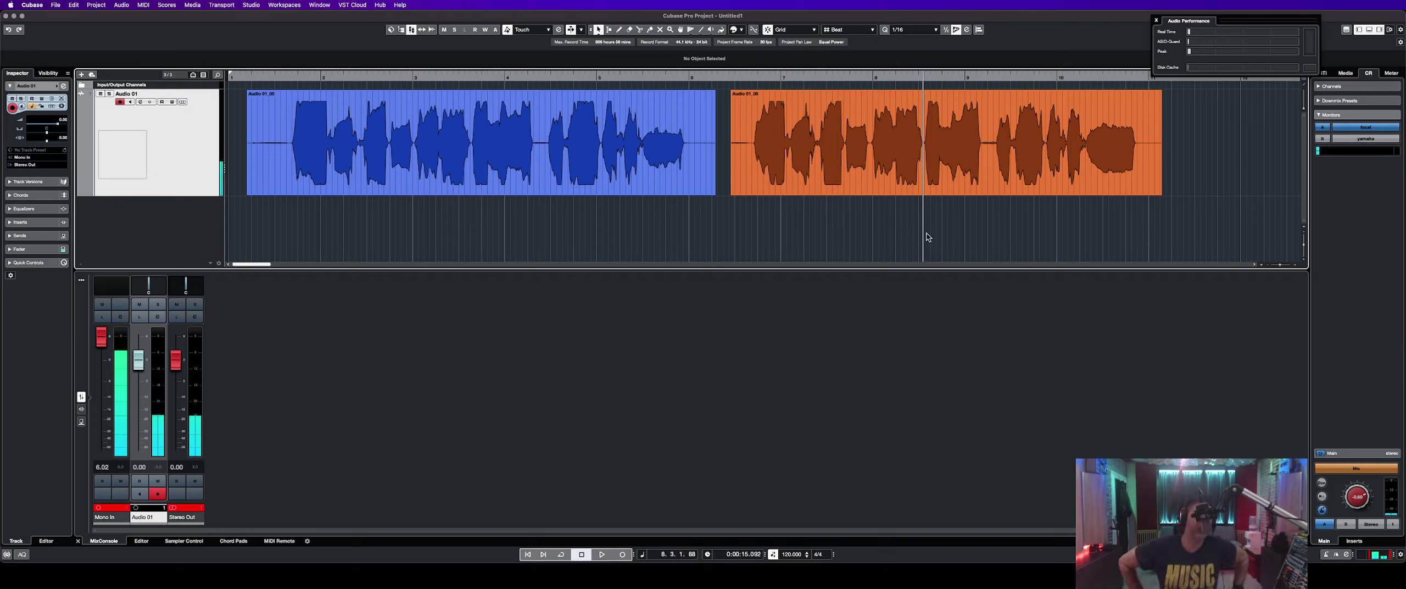
Lower the blue 32 bit float take's clip volume slightly and compare its waveform with the orange 24 bit take.
left_click(480, 155)
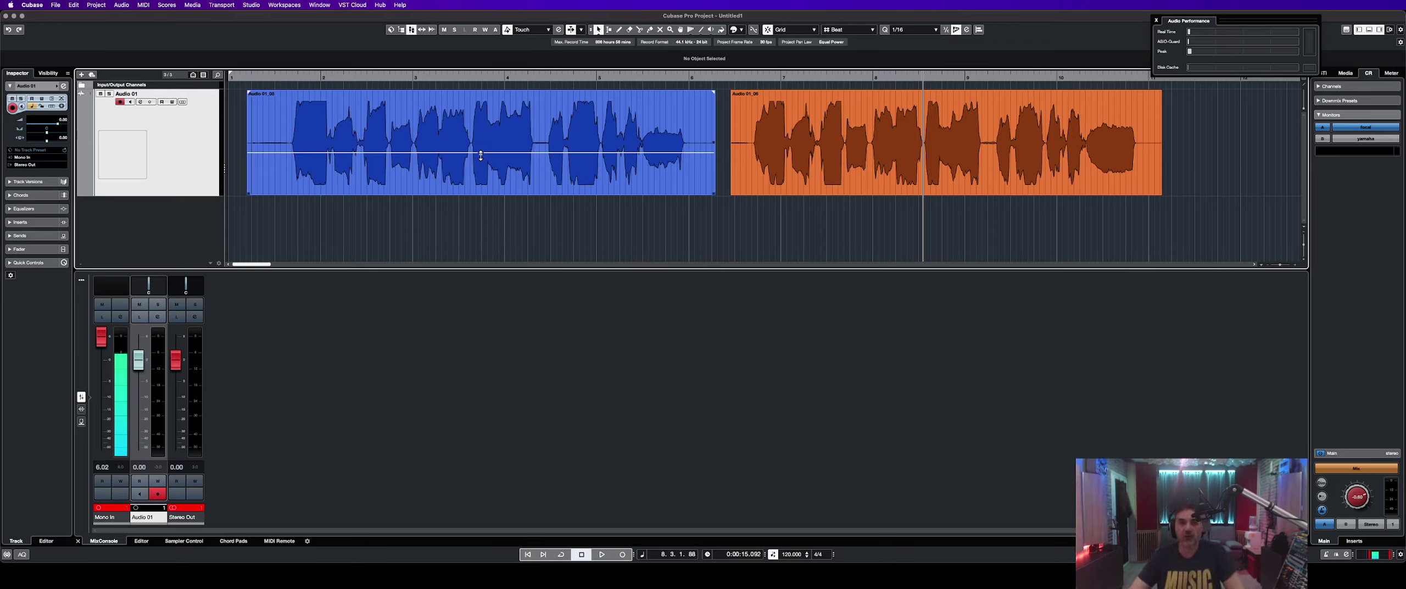
left_click_drag(481, 156, 481, 164)
left_click(786, 179)
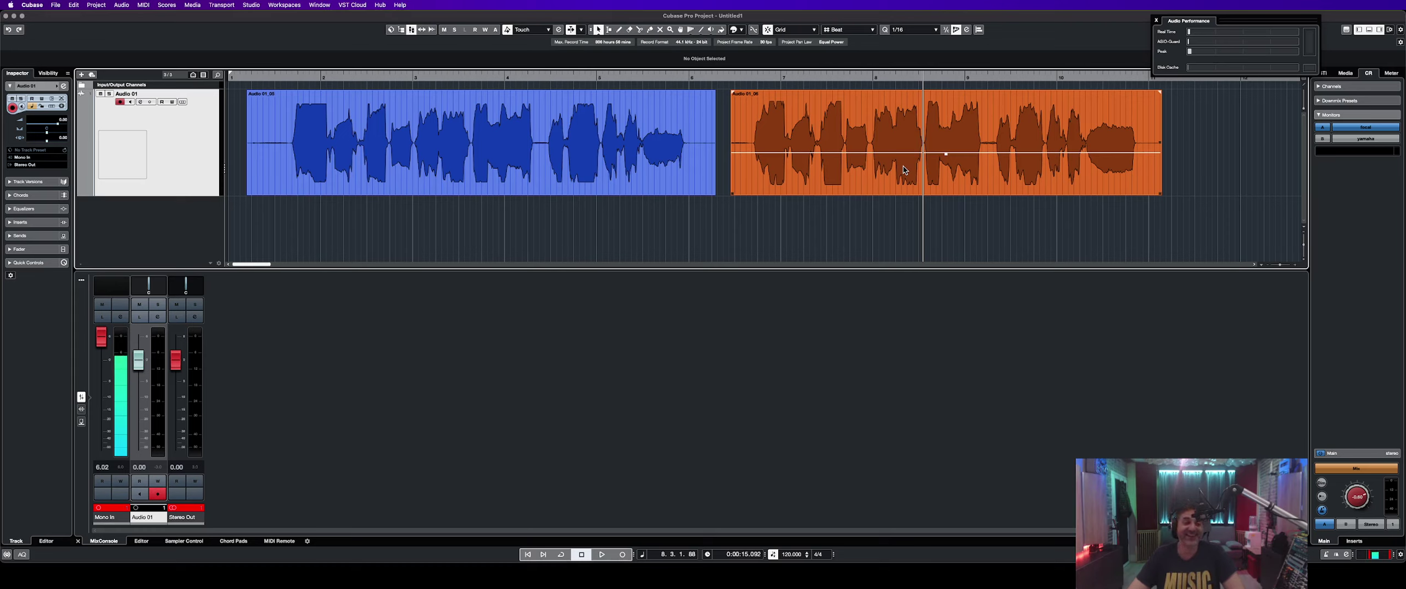
left_click(765, 199)
left_click(565, 174)
left_click(787, 177)
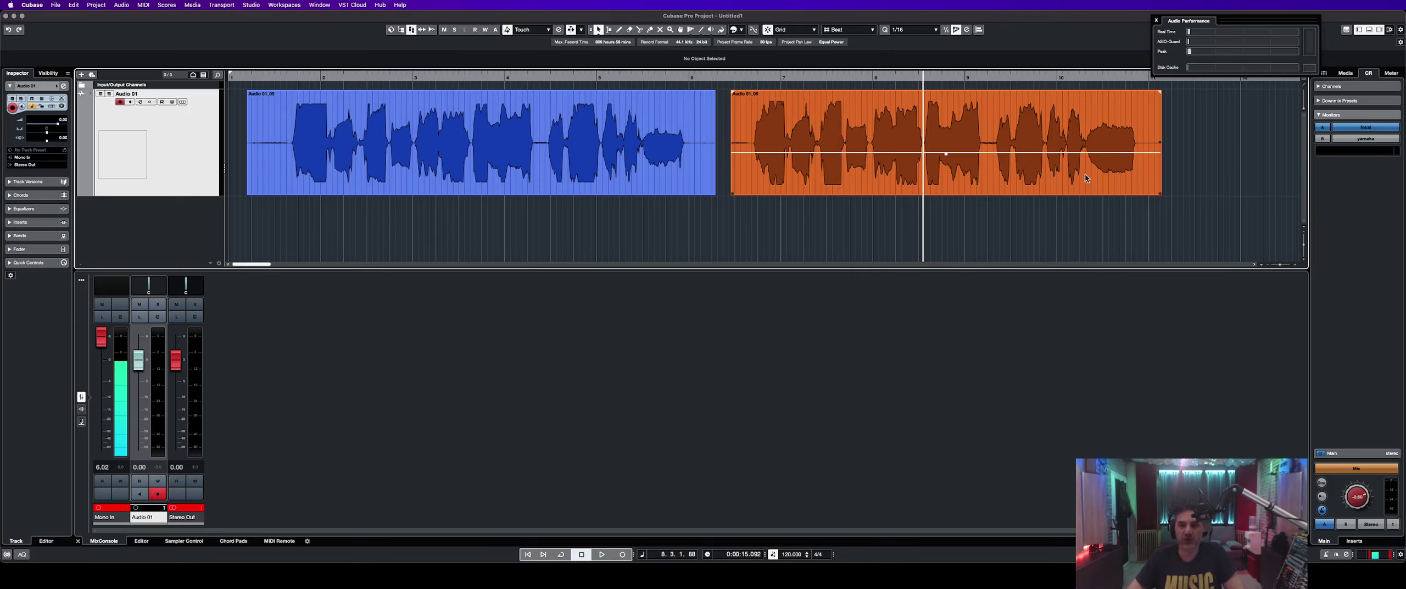
Delete both takes and record a new, very quiet 24 bit take from bar 1 to bar 8.
left_click_drag(1207, 160, 628, 170)
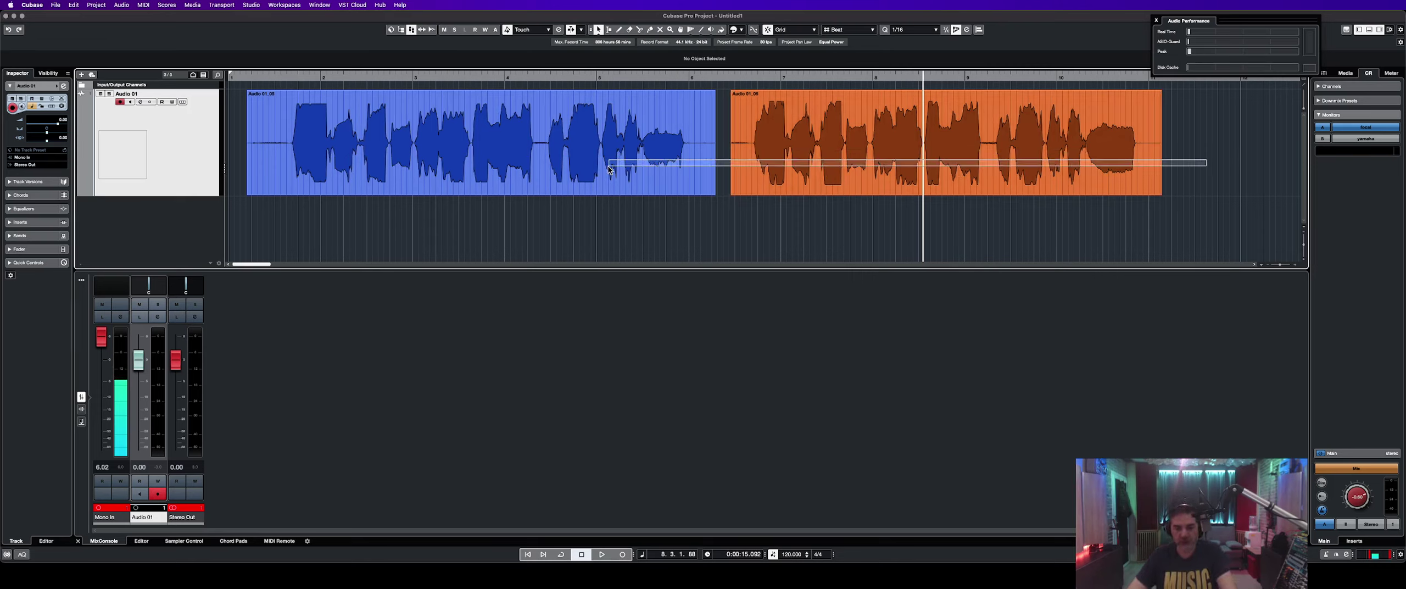
key("Delete")
left_click(317, 204)
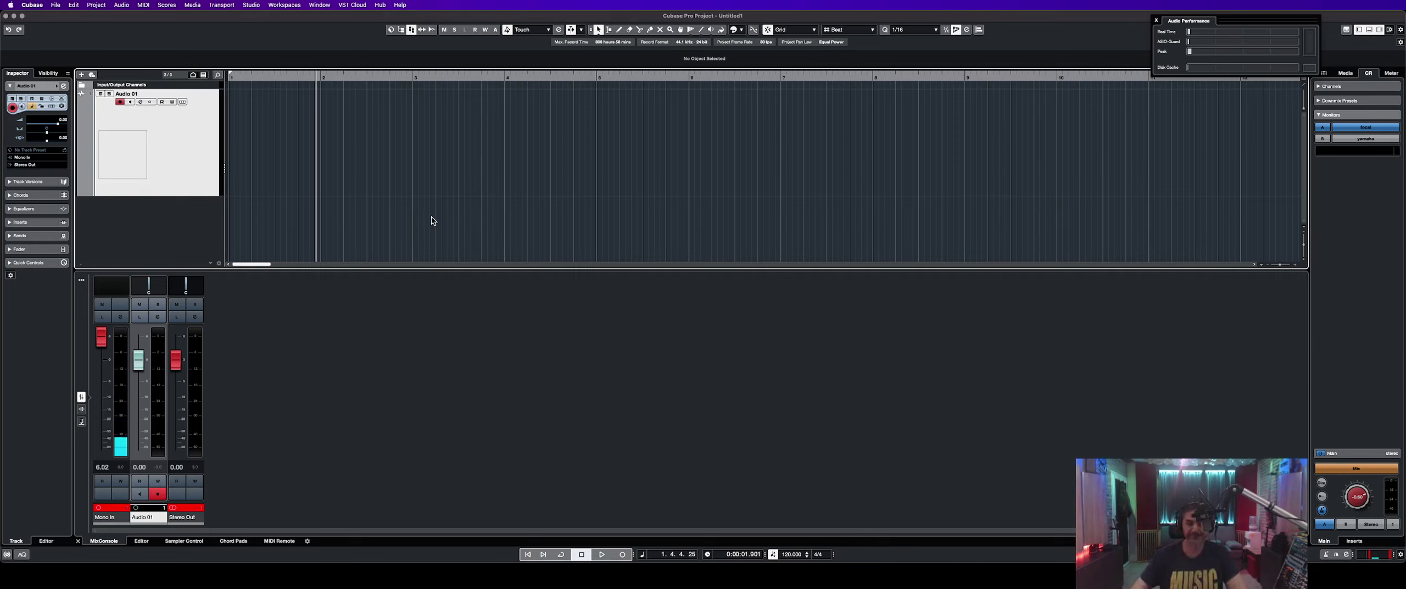
key("space")
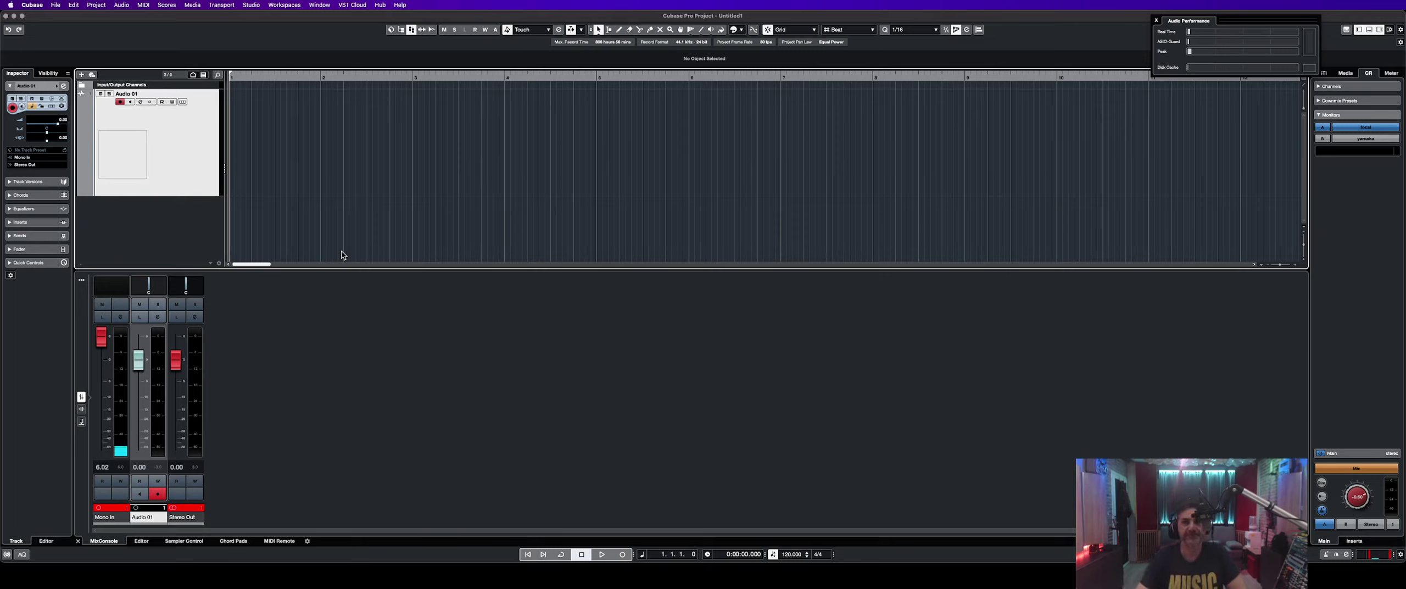
key("KP_Multiply")
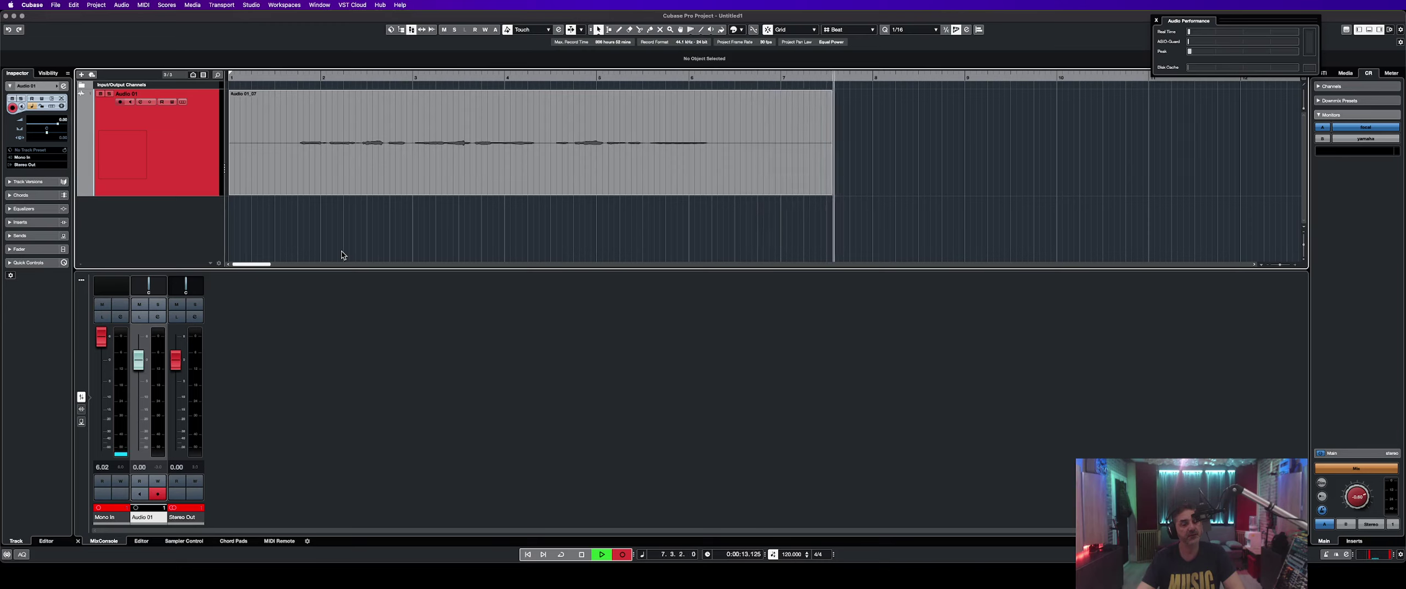
key("space")
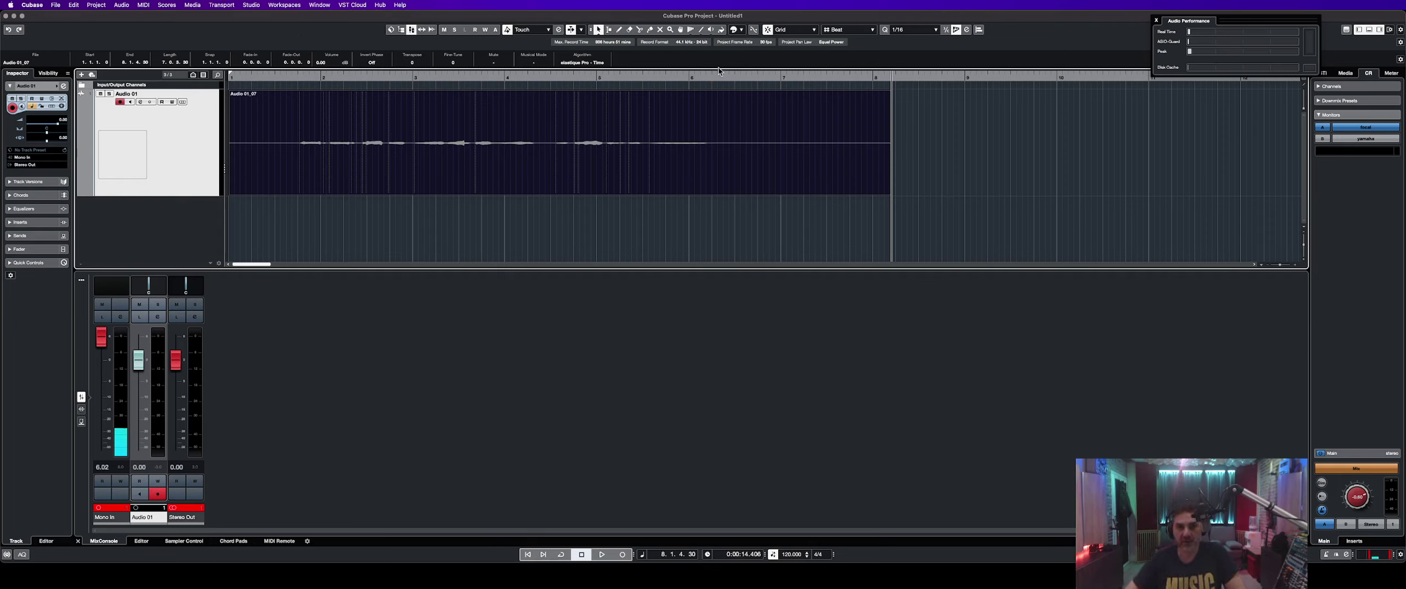
Set the project's record bit depth to 32 bit float.
left_click(698, 44)
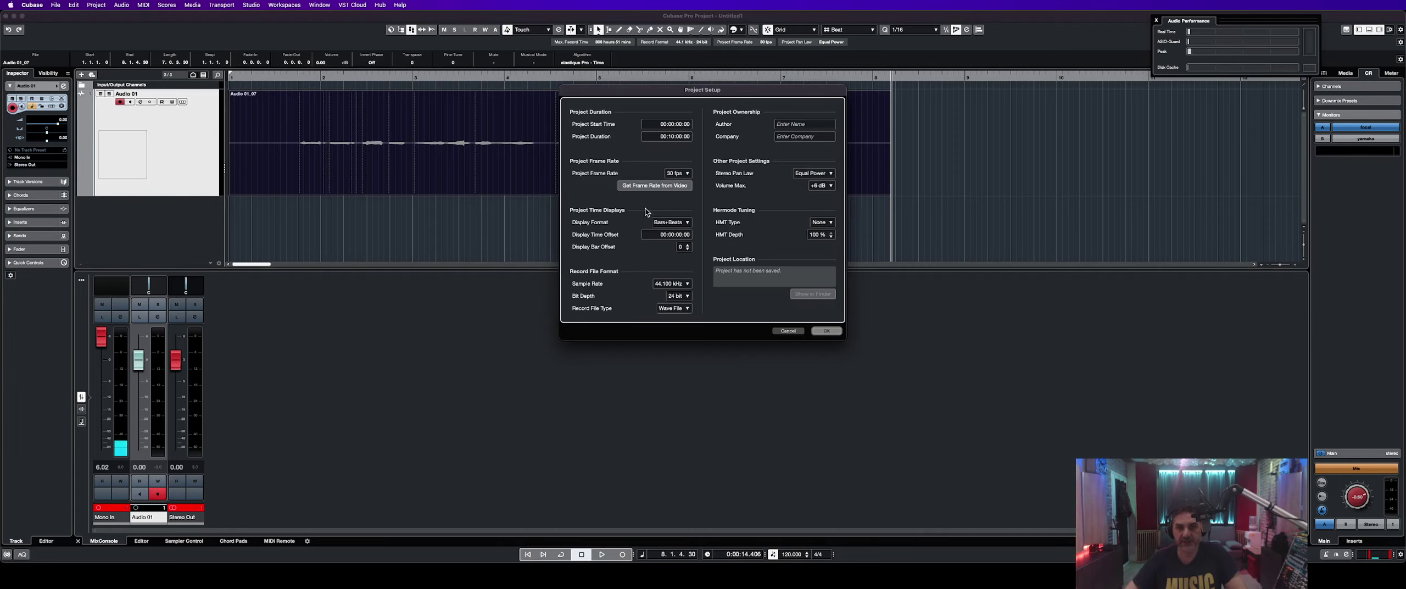
left_click(680, 297)
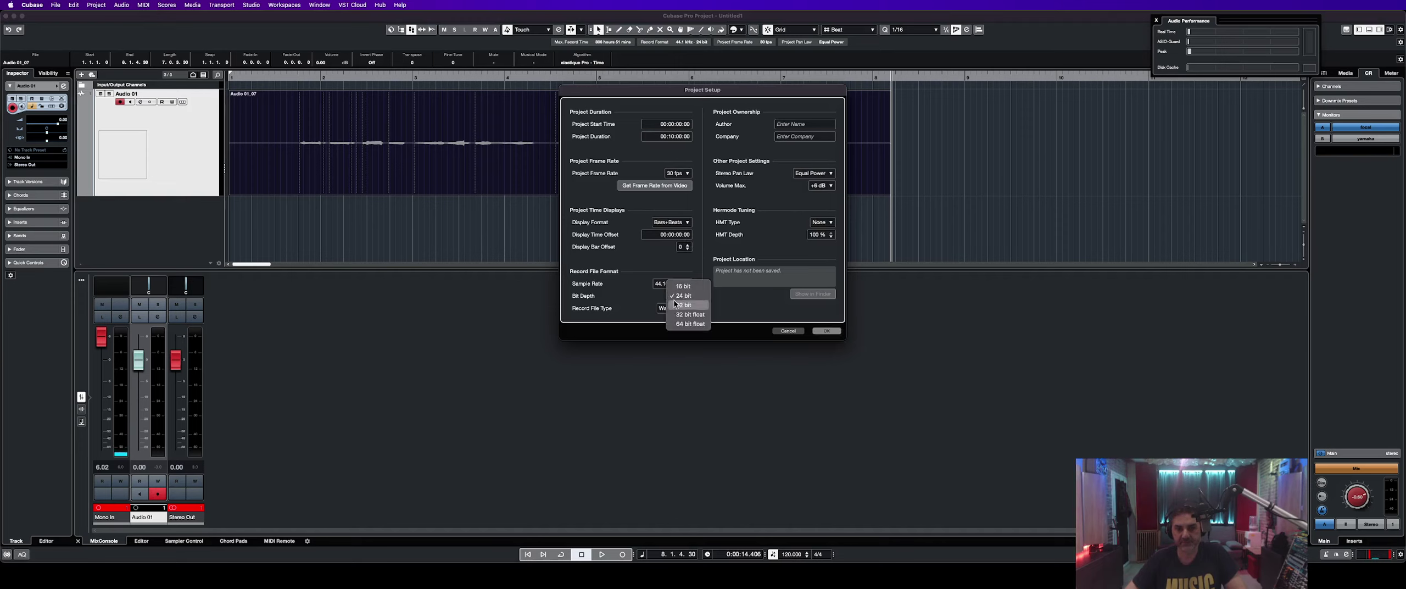
left_click(681, 320)
left_click(822, 332)
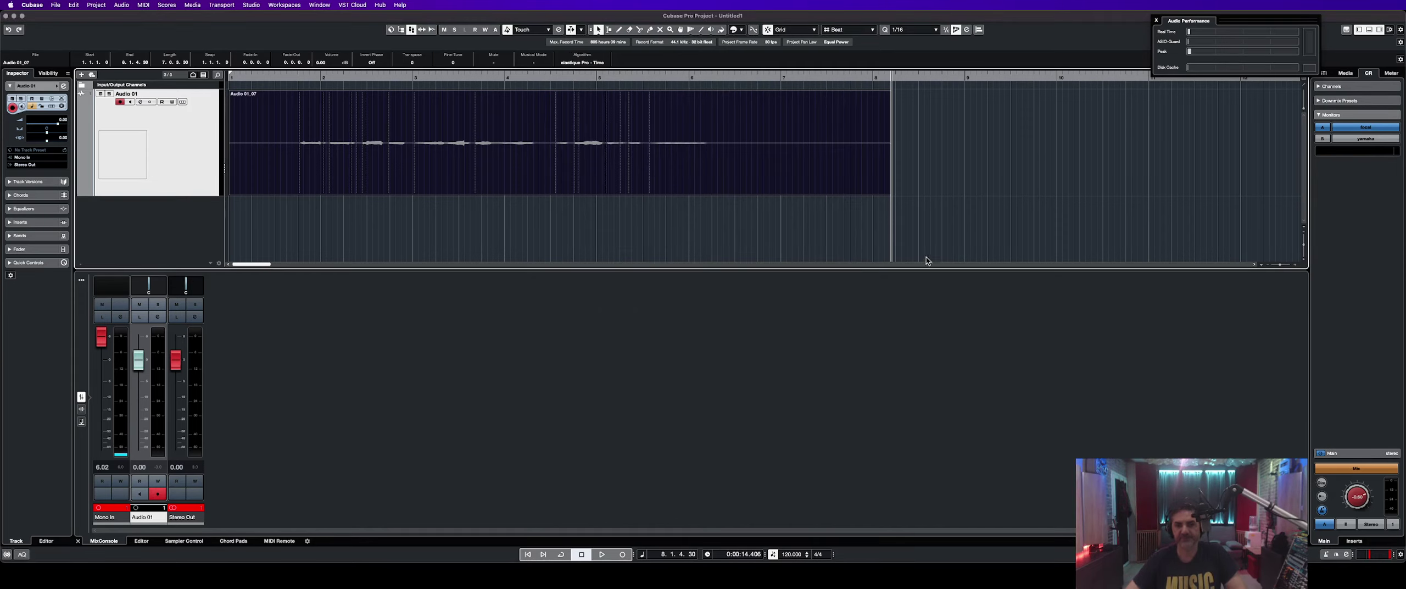
Record a very quiet 32 bit float take after the 24 bit one, ending around bar 16, and fit both takes in view.
left_click(920, 237)
key("KP_Multiply")
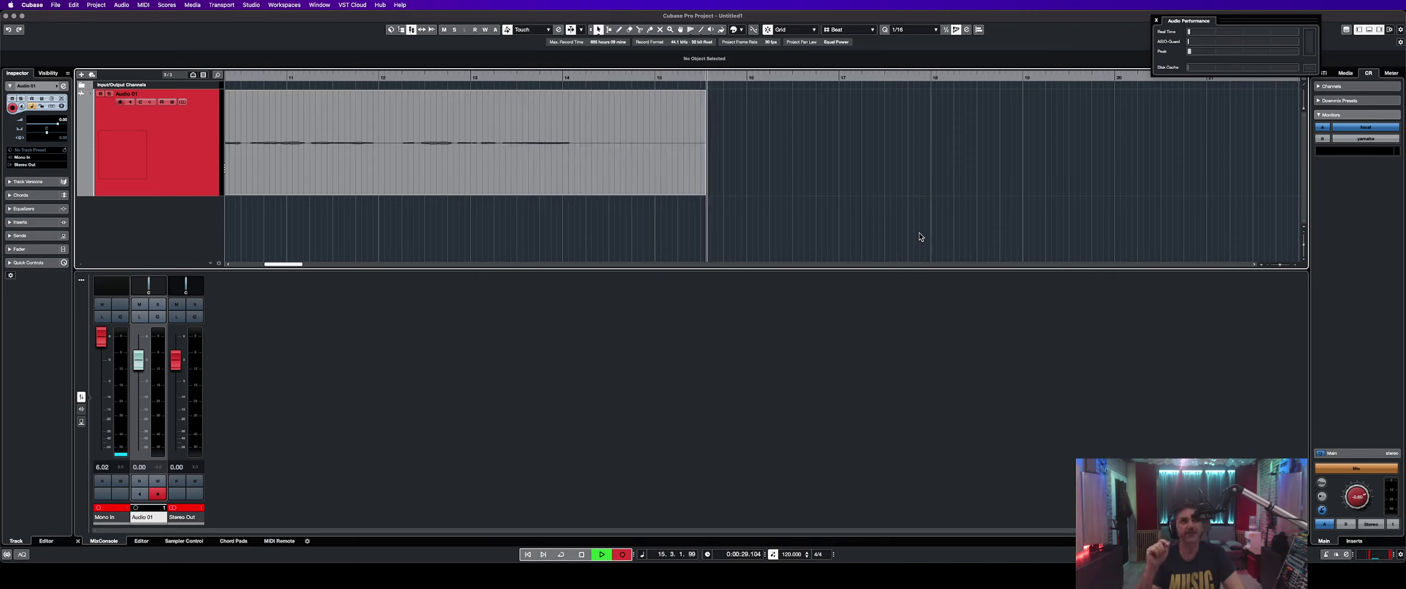
key("space")
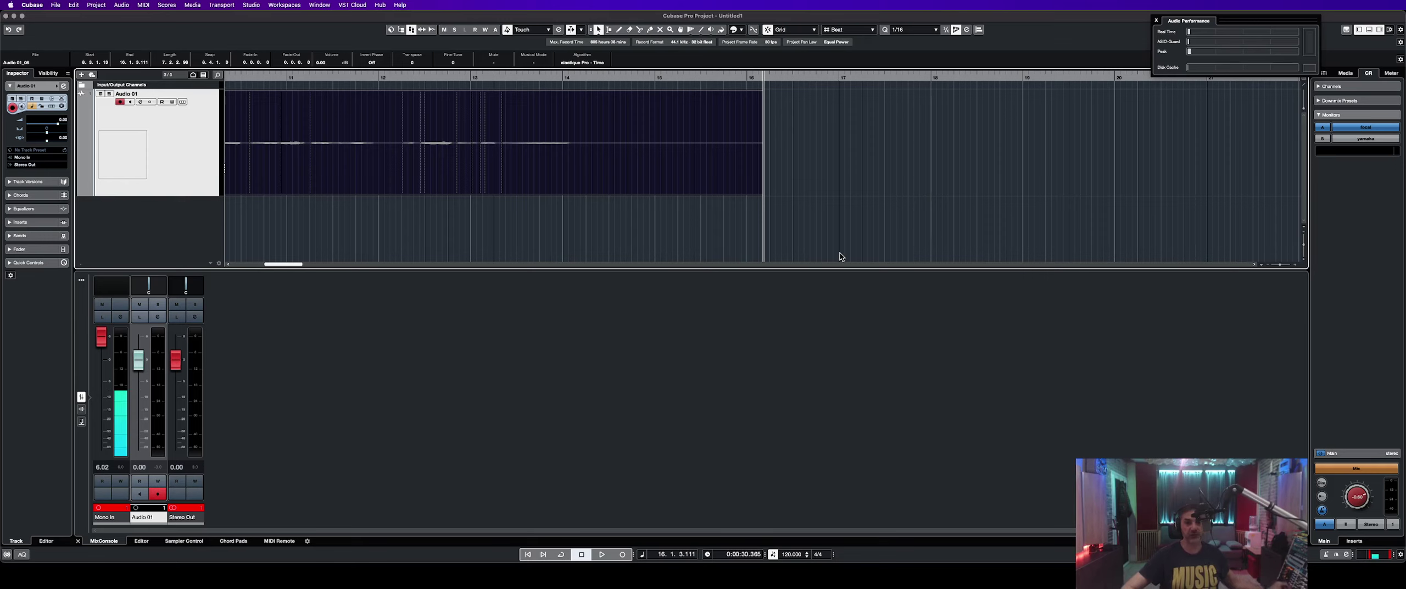
key("shift+f")
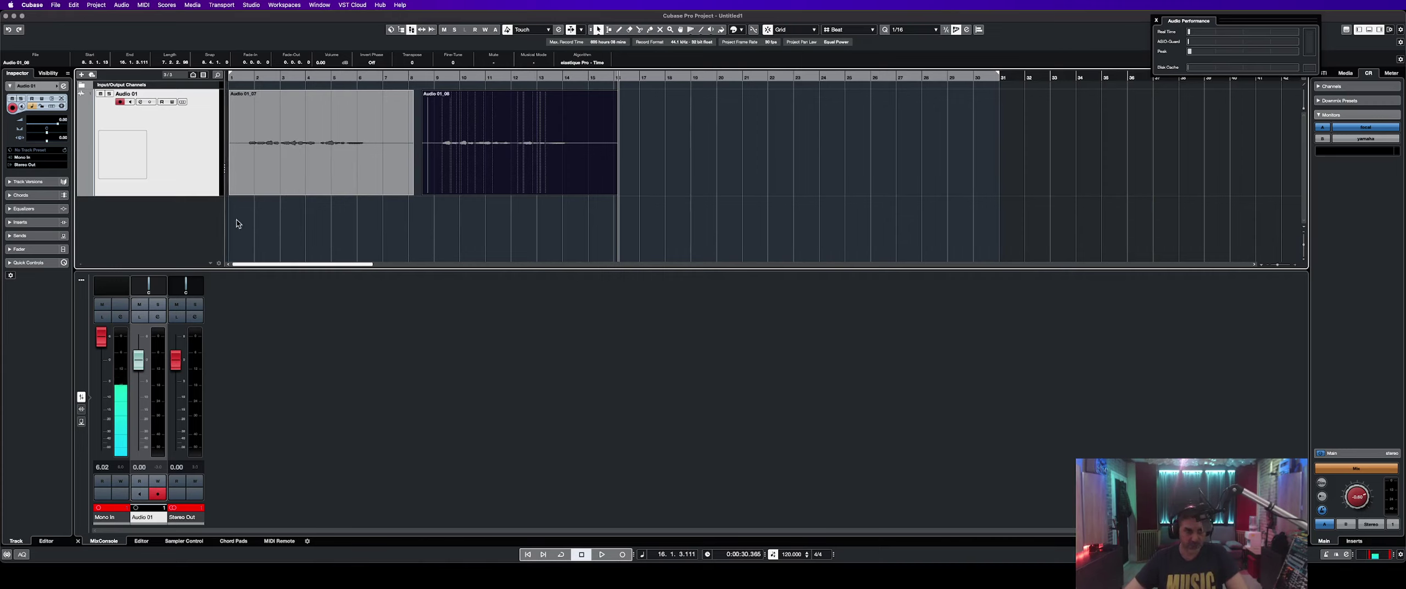
left_click(350, 220)
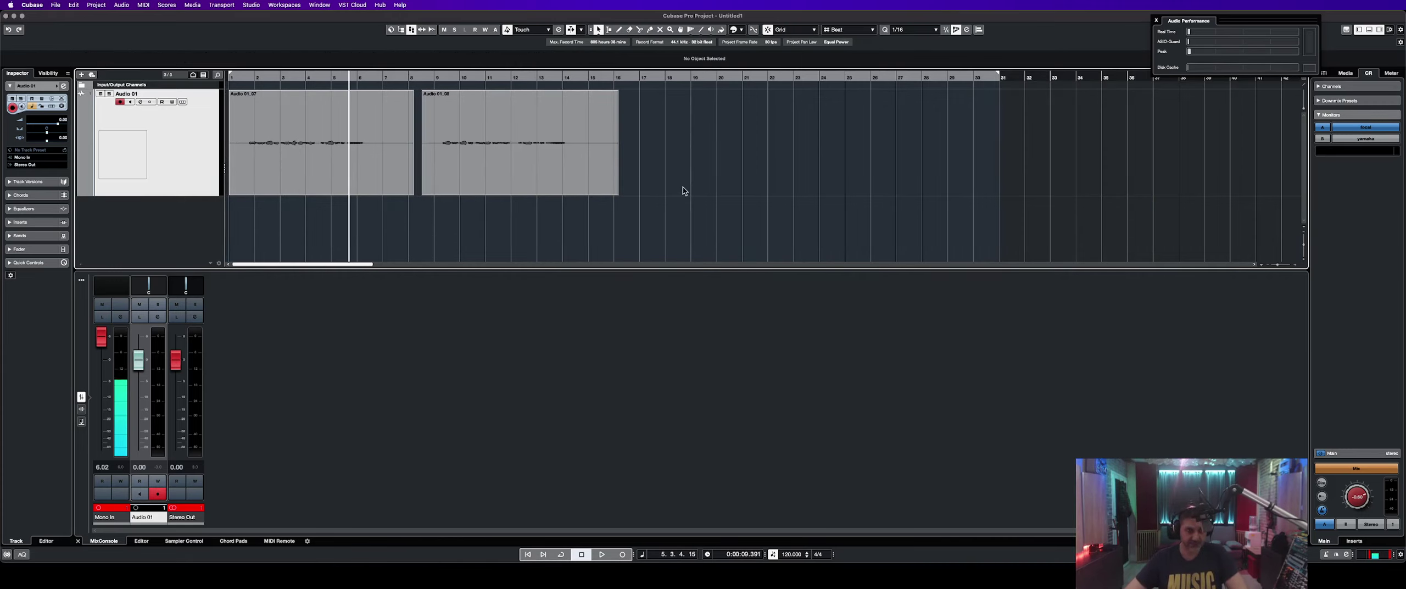
Colour the second, 32 bit float take blue and the first, 24 bit take orange.
left_click(476, 165)
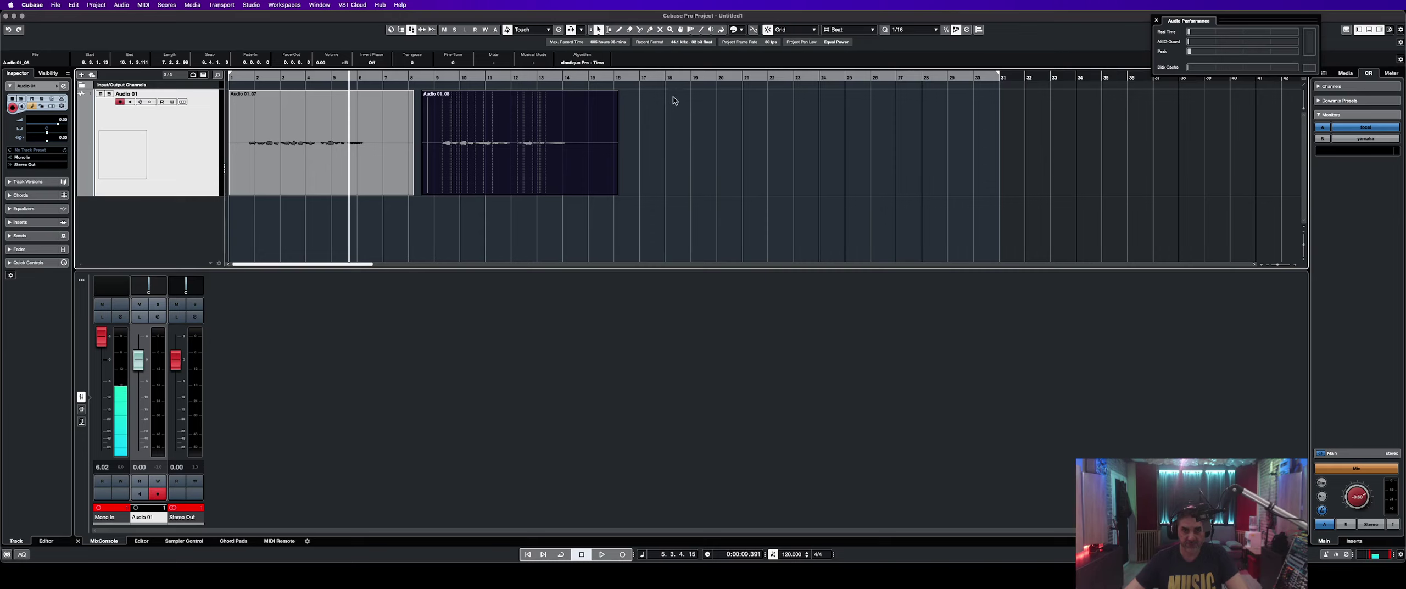
left_click(741, 31)
left_click(351, 142)
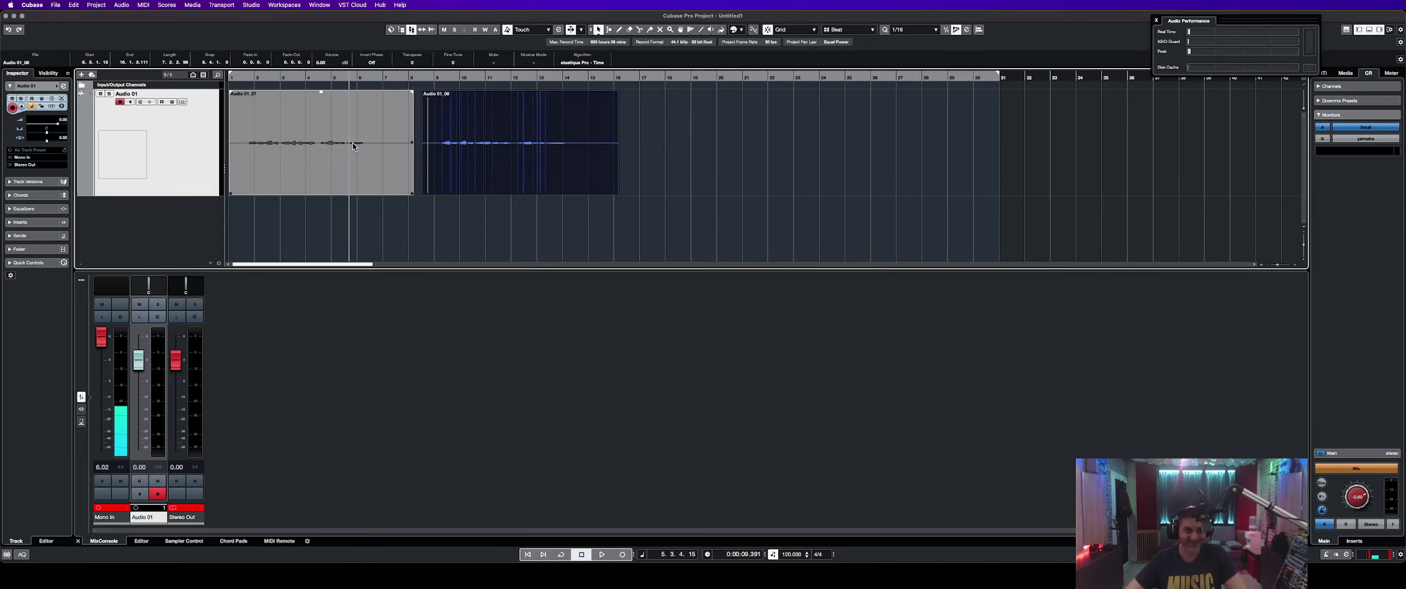
left_click(352, 142)
left_click(741, 31)
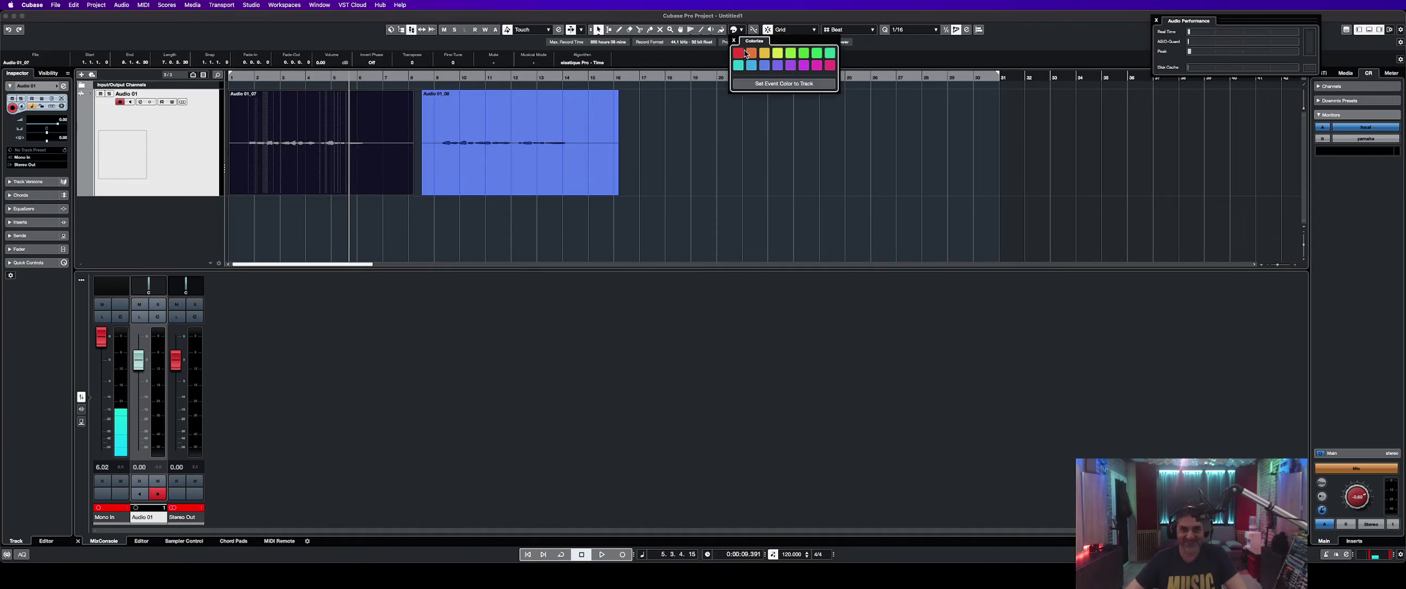
left_click(752, 54)
Select the orange and blue takes together and strongly raise their clip volume so the quiet waveforms fill more of the lane.
left_click(416, 226)
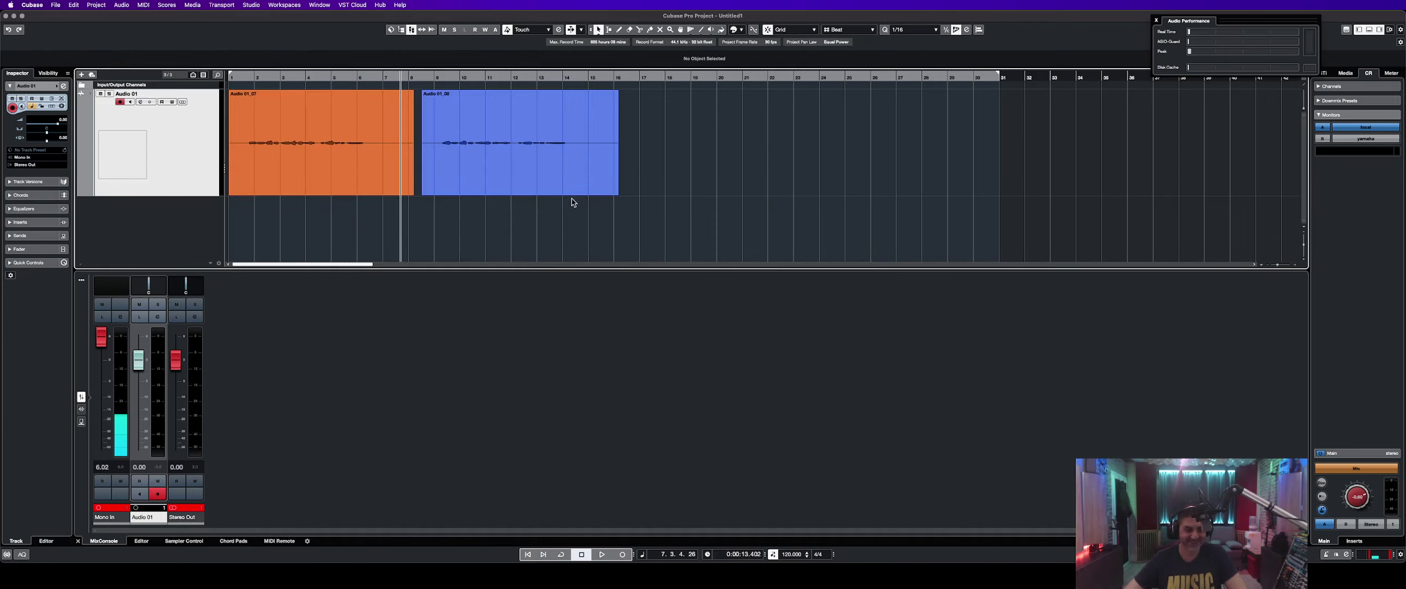
left_click_drag(600, 162, 336, 178)
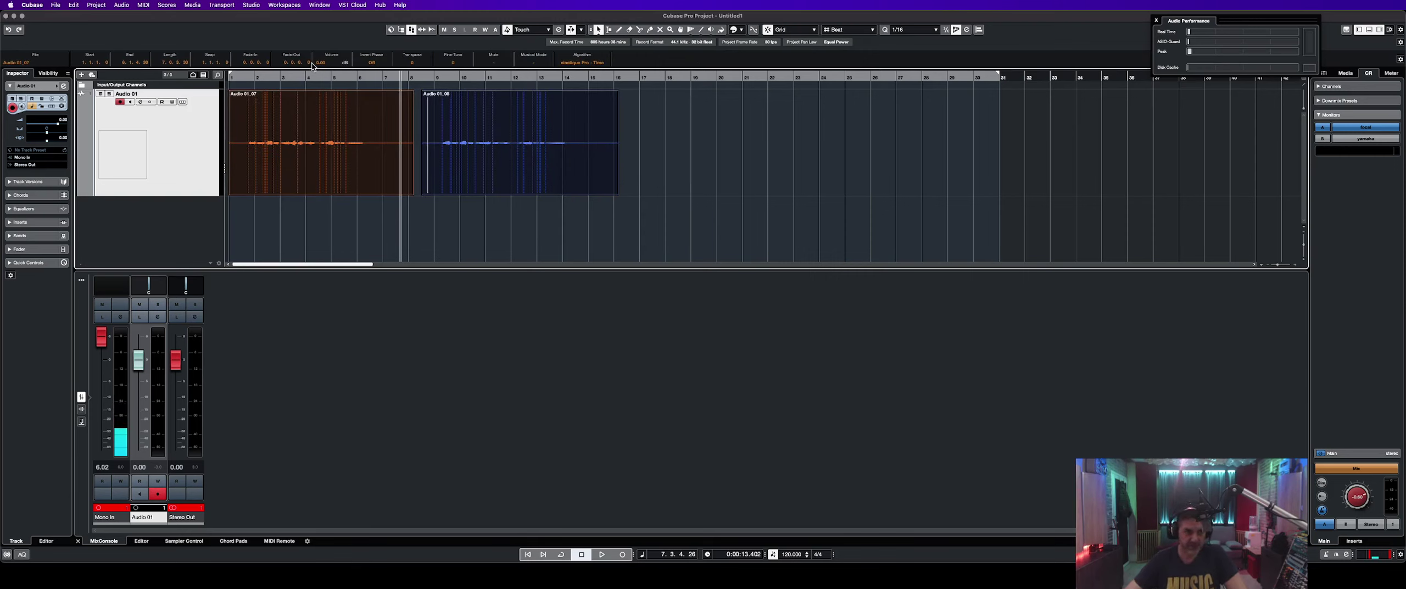
scroll(333, 65, "up", 10)
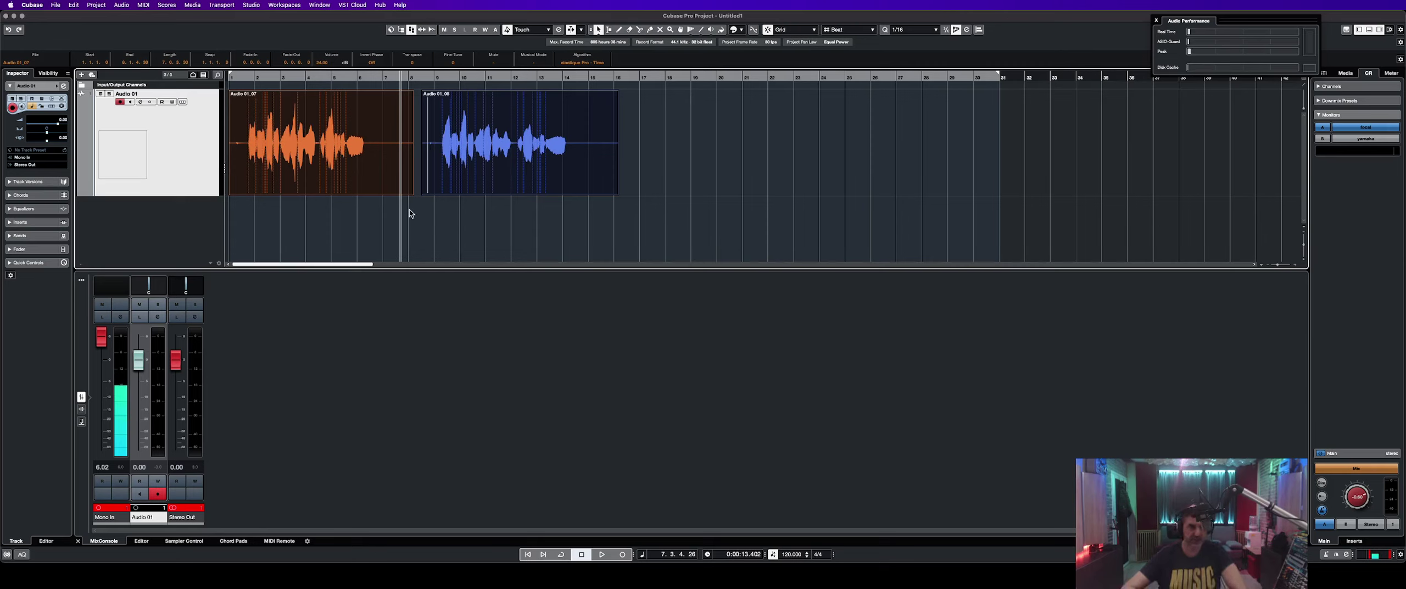
Play the orange take from bar 1 and the blue take from its start to compare their amplified openings.
left_click(234, 216)
key("space")
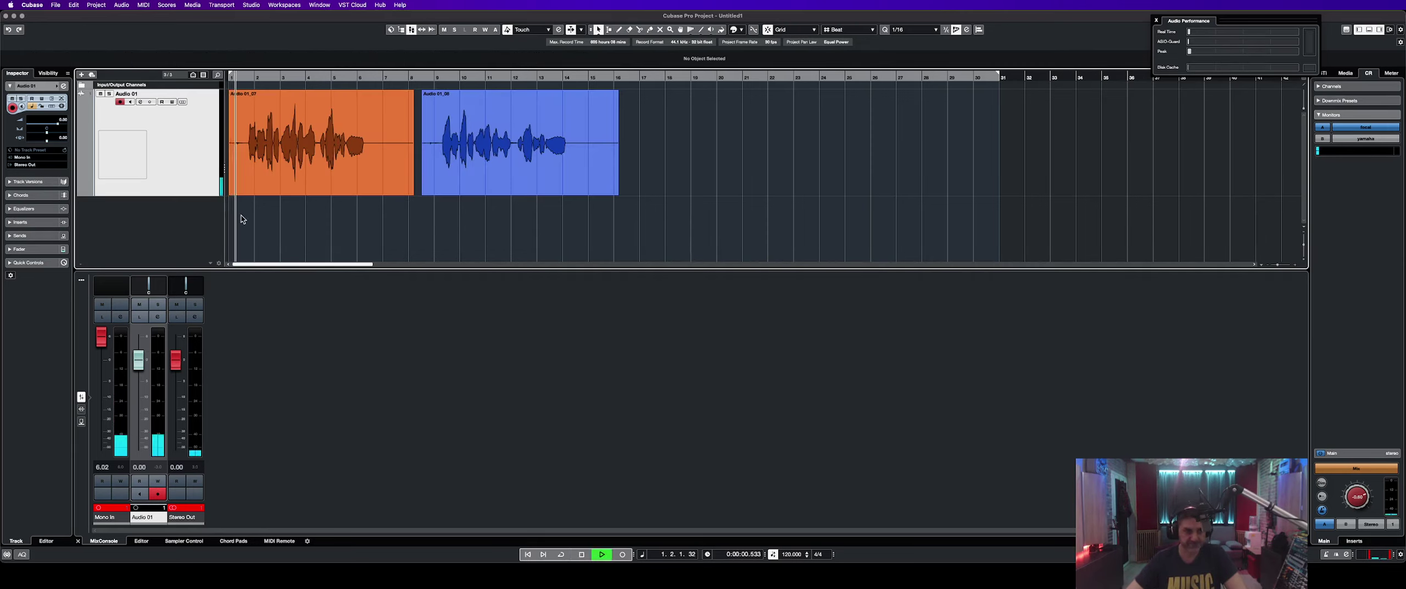
left_click(235, 220)
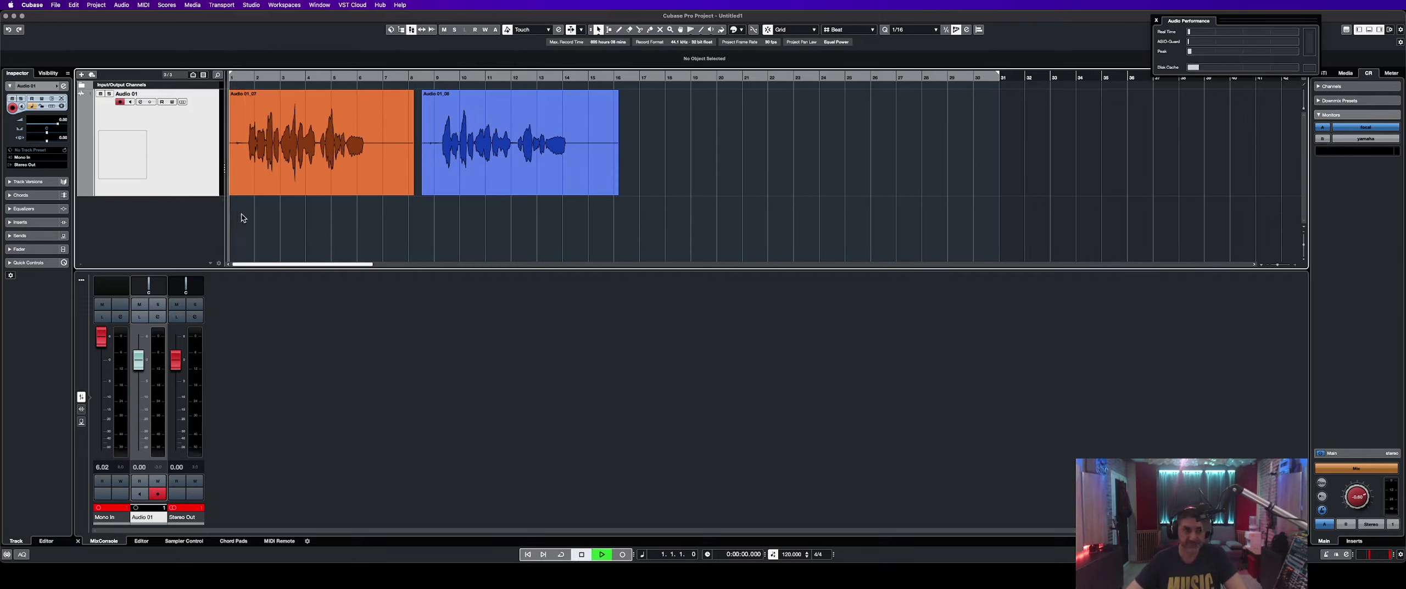
left_click(420, 213)
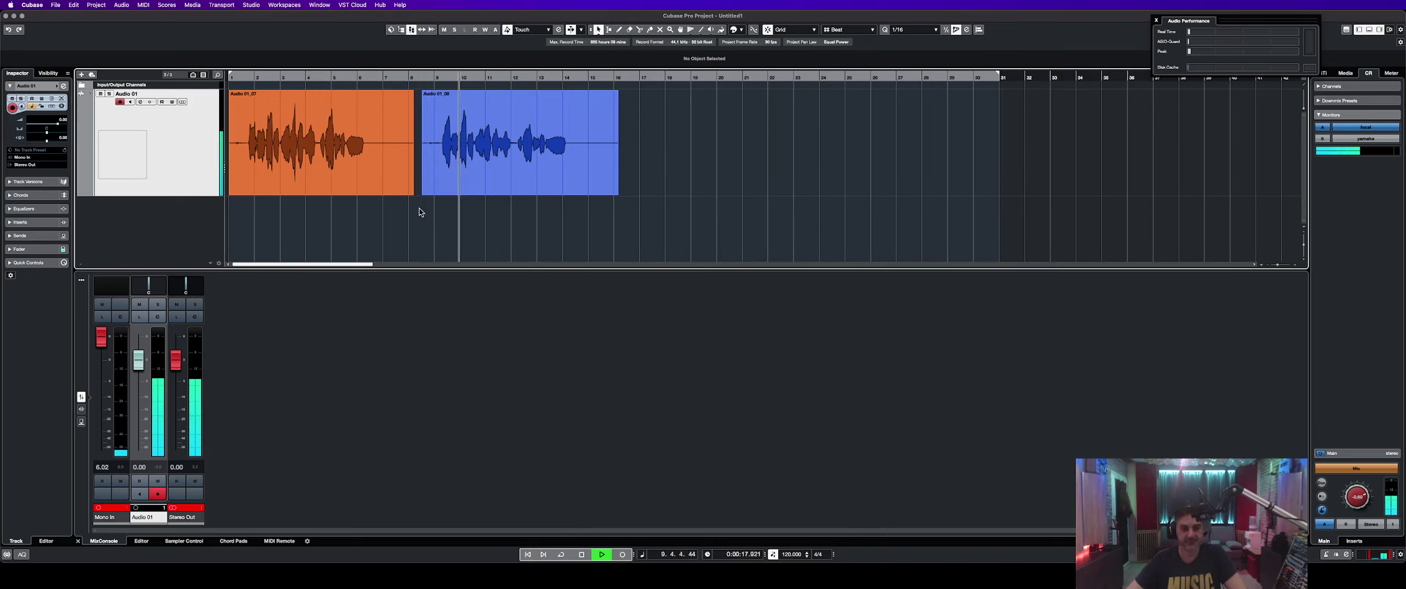
Play the silent tails after the speech in the orange and blue takes alternately to compare their background noise.
left_click(367, 217)
left_click(567, 218)
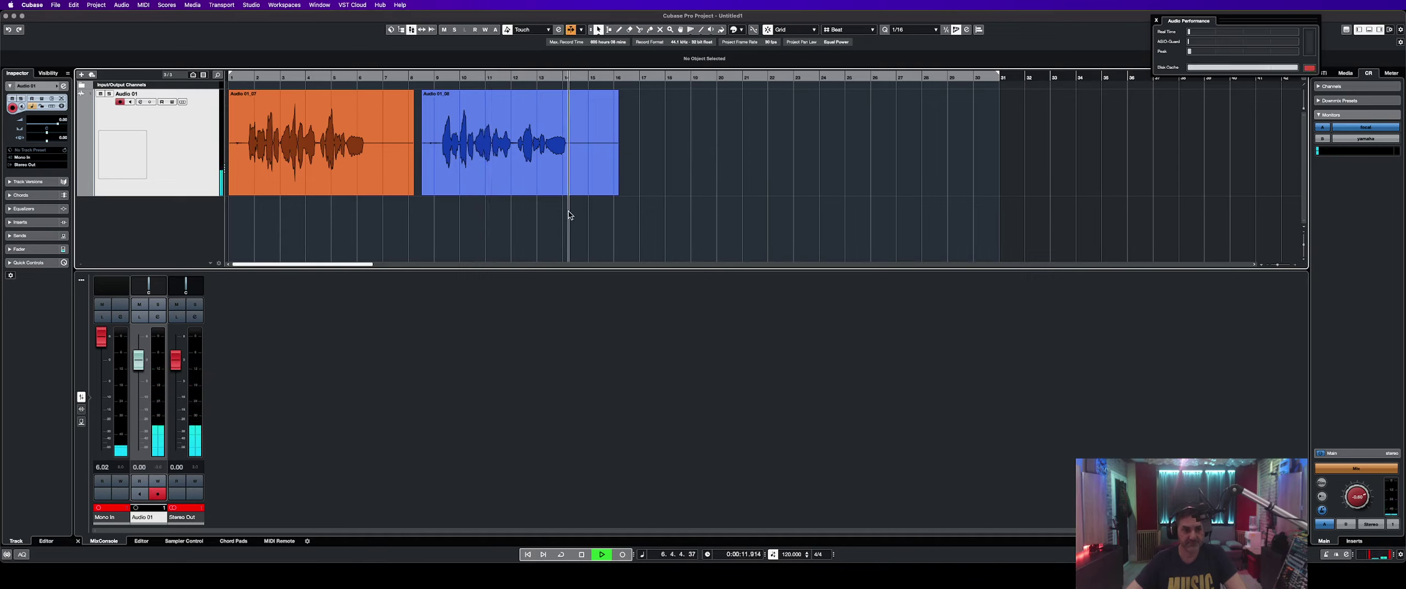
left_click(369, 220)
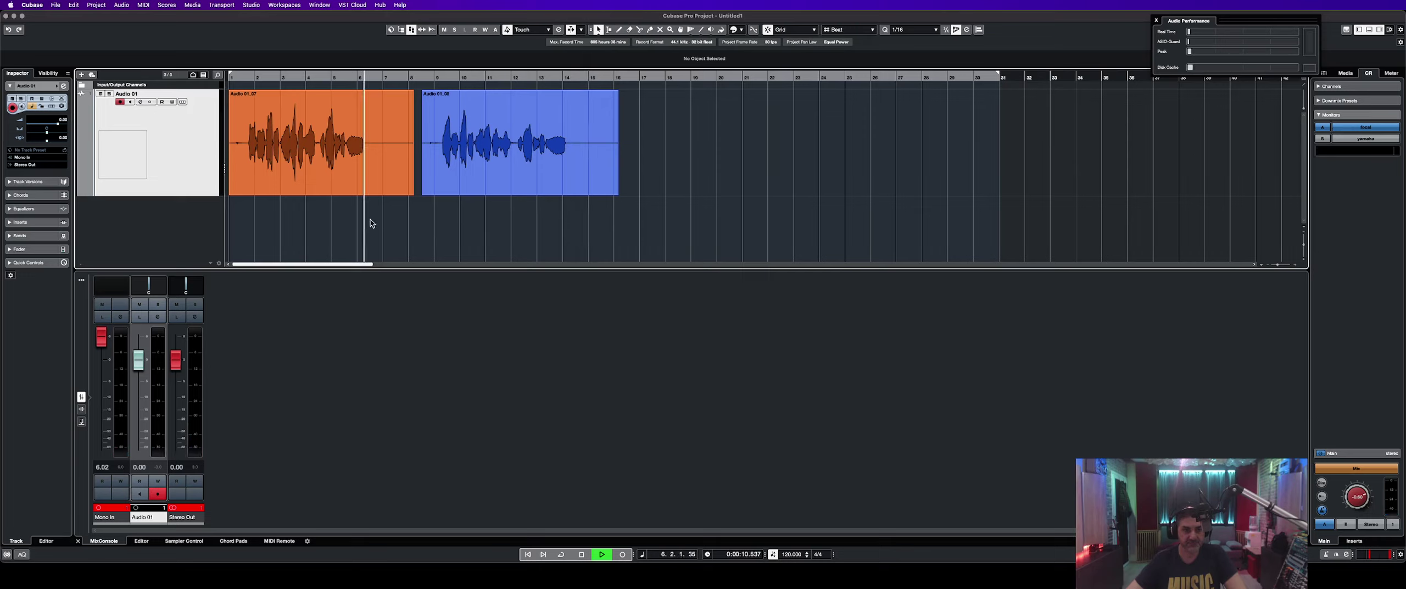
left_click(566, 210)
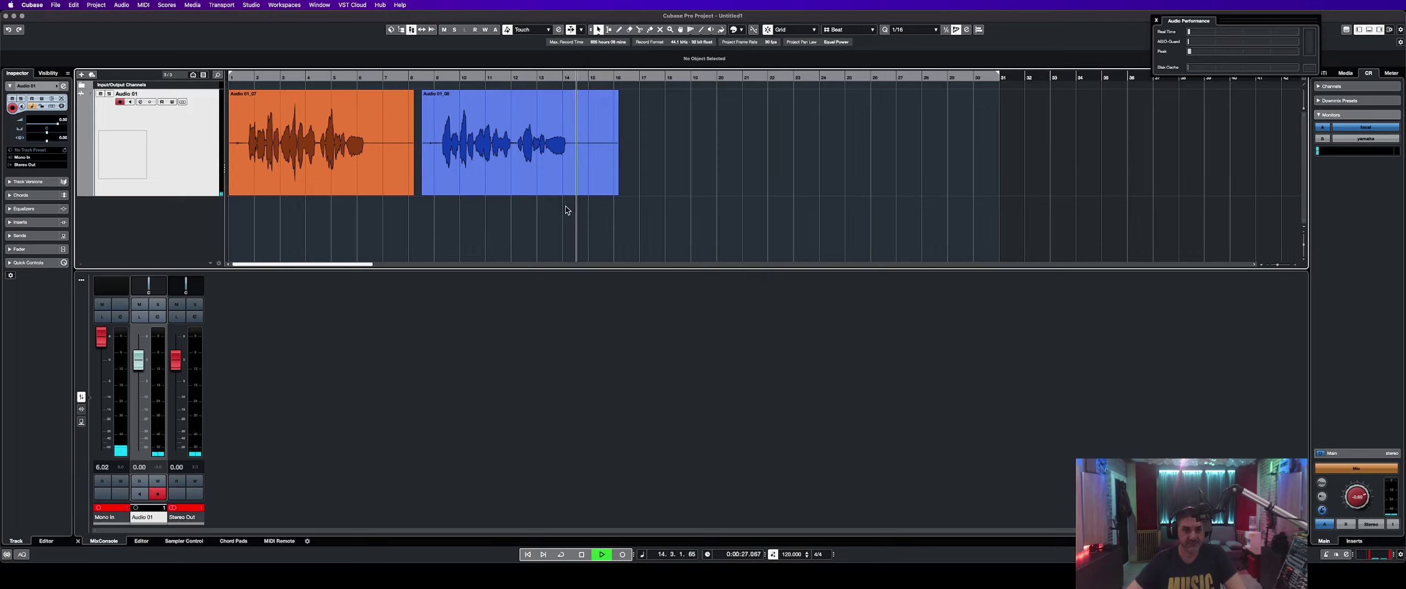
key("space")
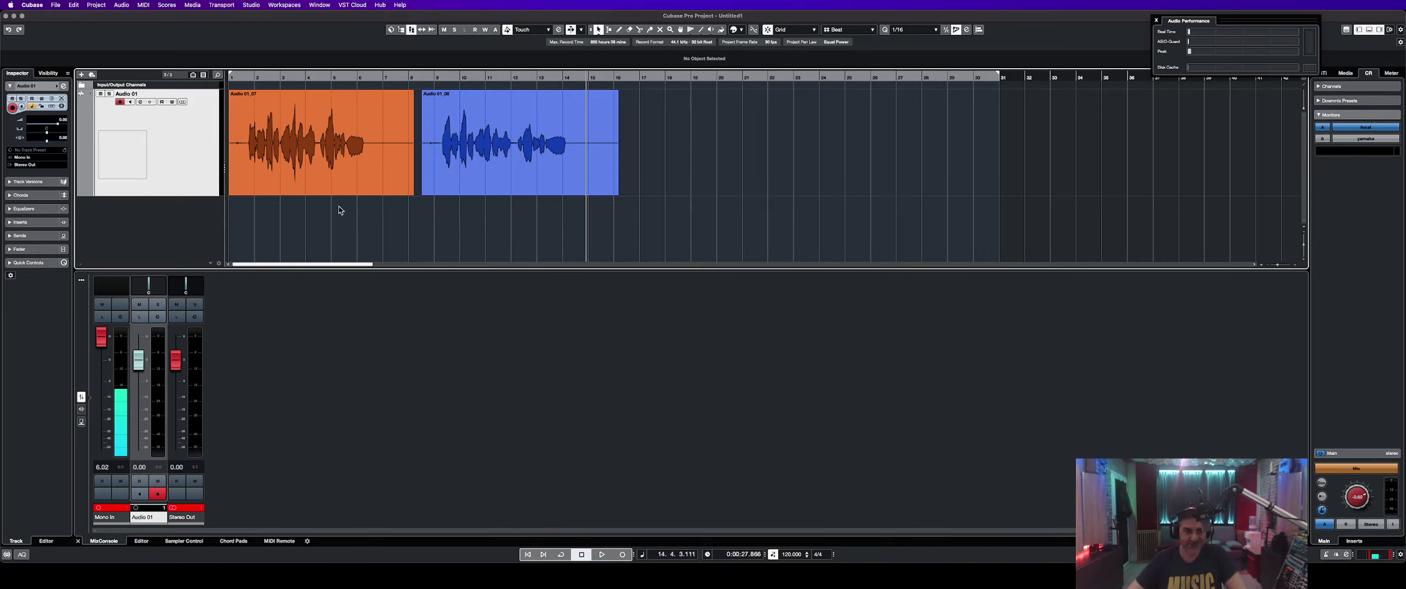
Play matching speech passages in the orange and blue takes alternately to compare their sound at the raised clip volume.
left_click(246, 216)
key("space")
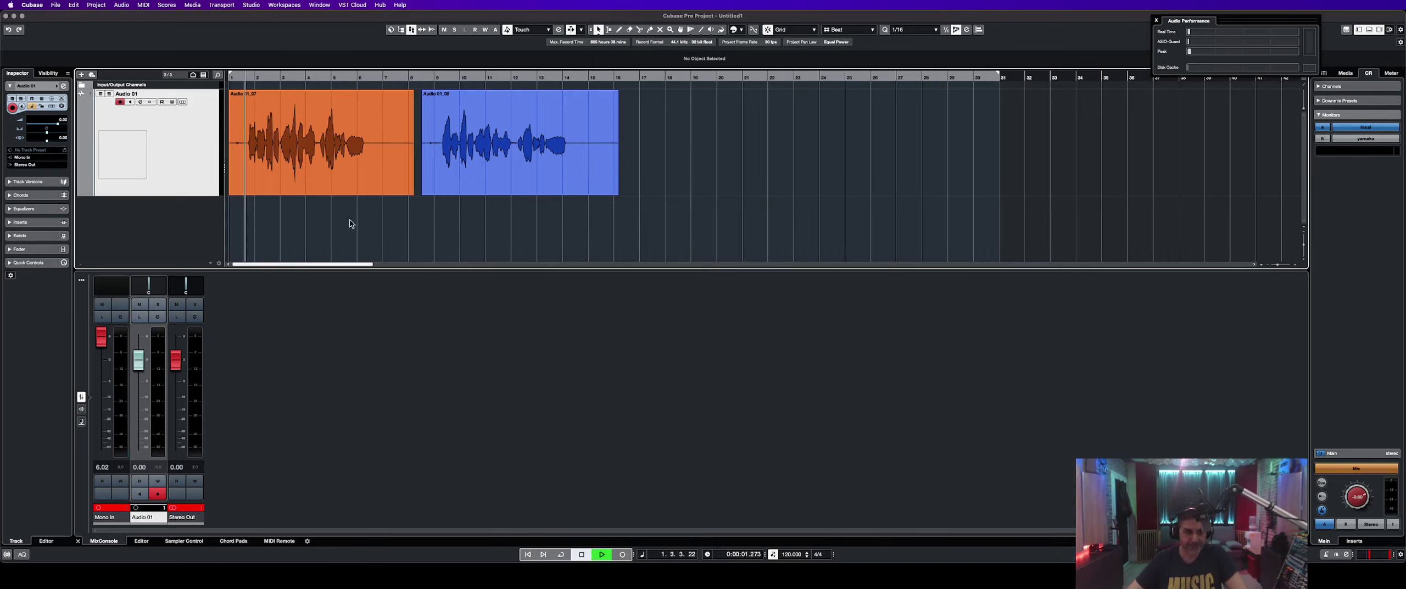
left_click(466, 222)
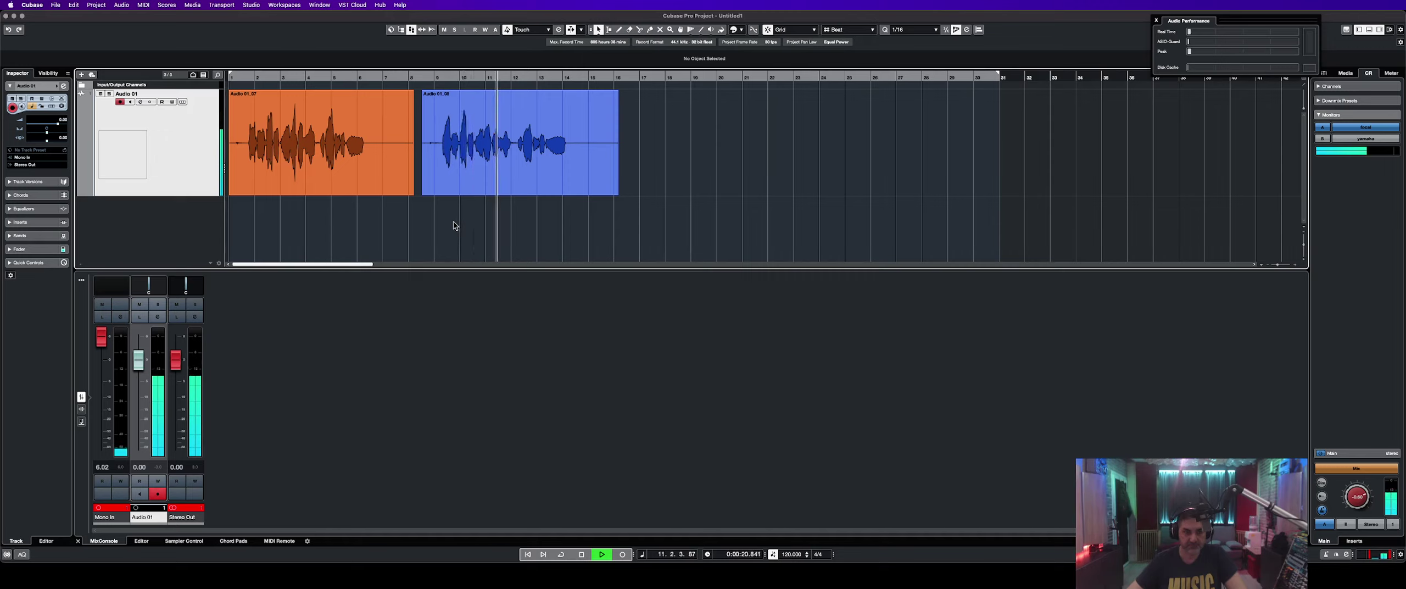
left_click(312, 209)
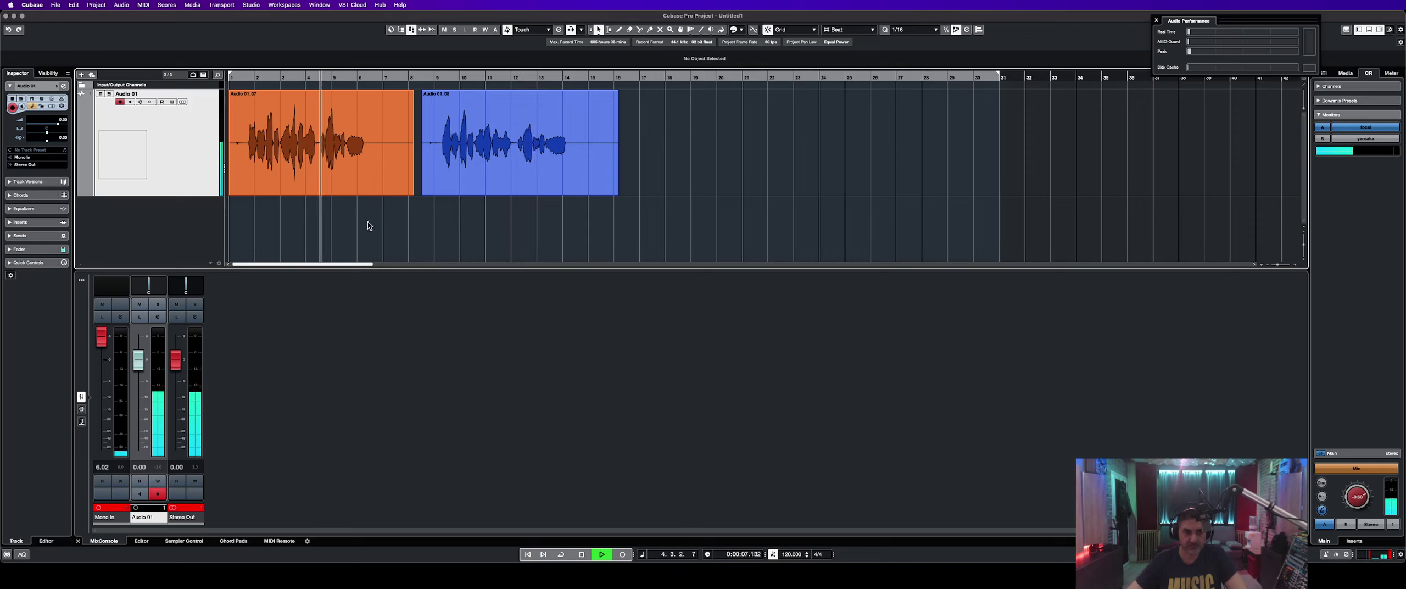
left_click(509, 216)
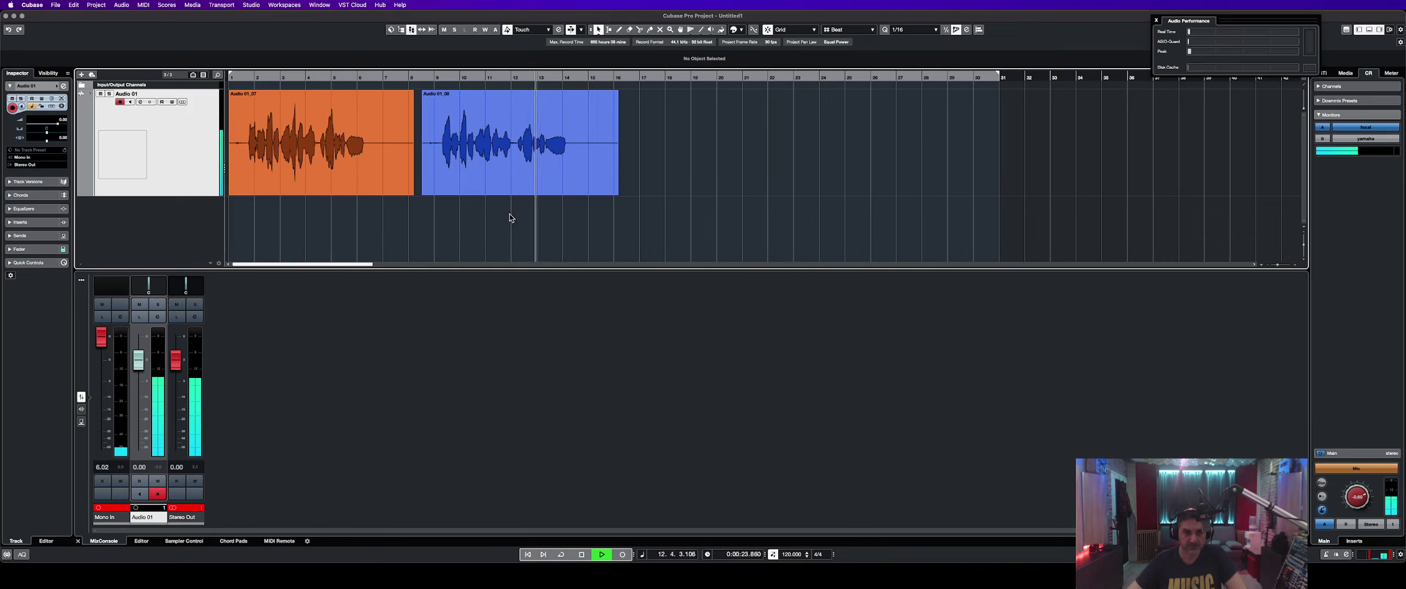
key("space")
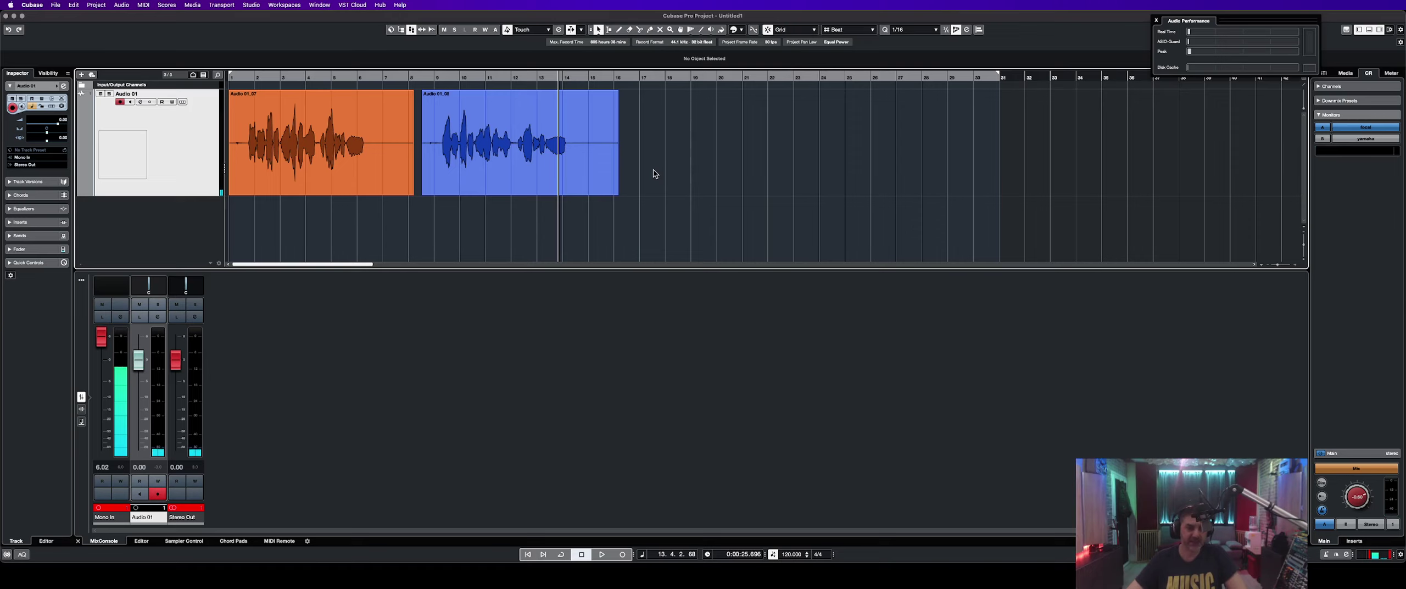
Delete the orange and blue takes from the Audio 01 track.
left_click_drag(653, 173, 336, 191)
key("Delete")
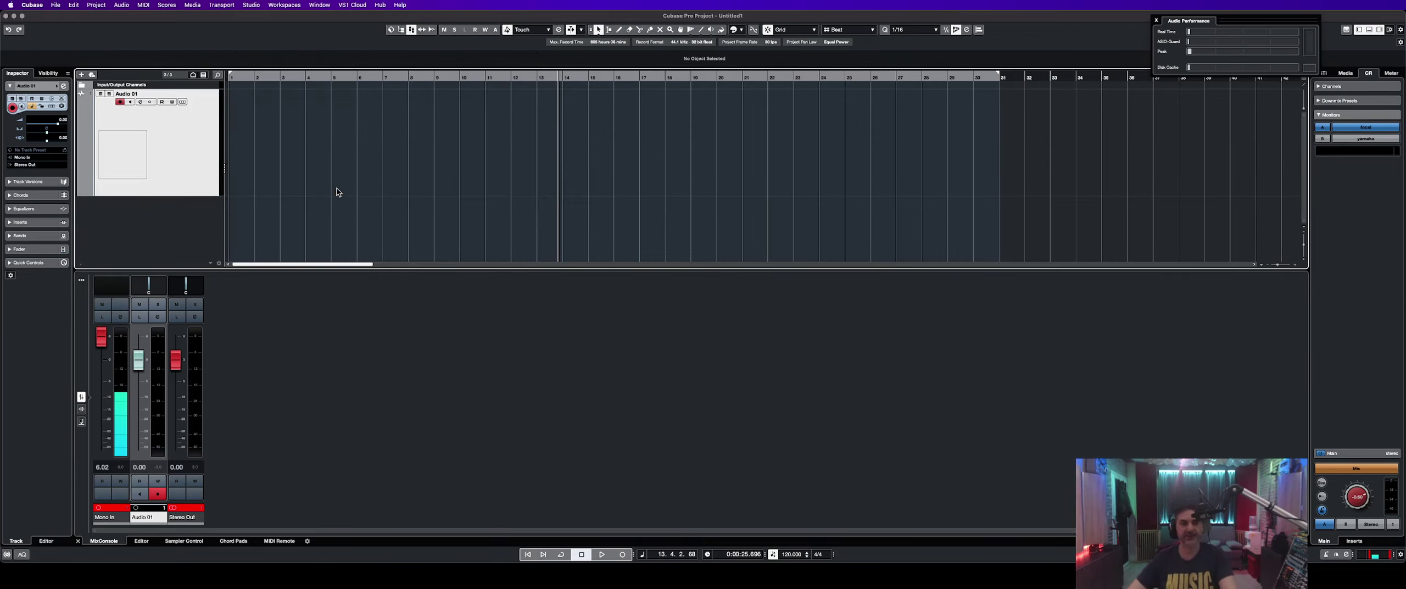